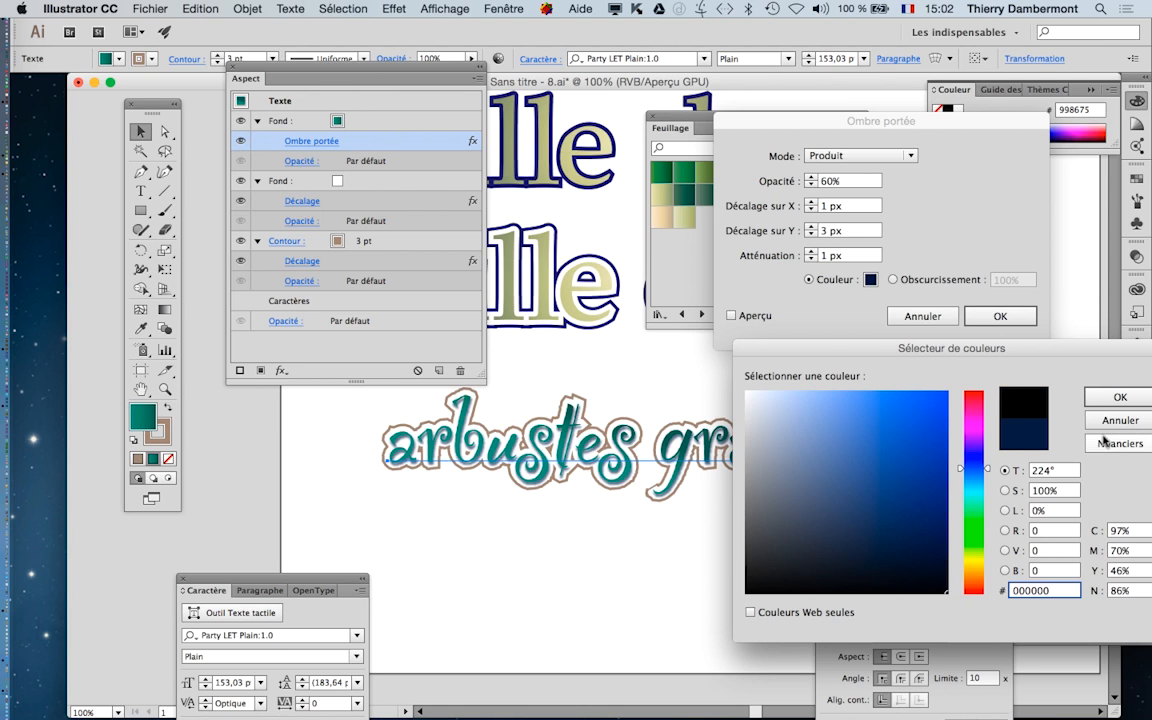
Set the drop shadow colour of the green gradient fill to black (000000) and apply the shadow settings
{"action": "left_click", "coordinate": [1105, 398]}
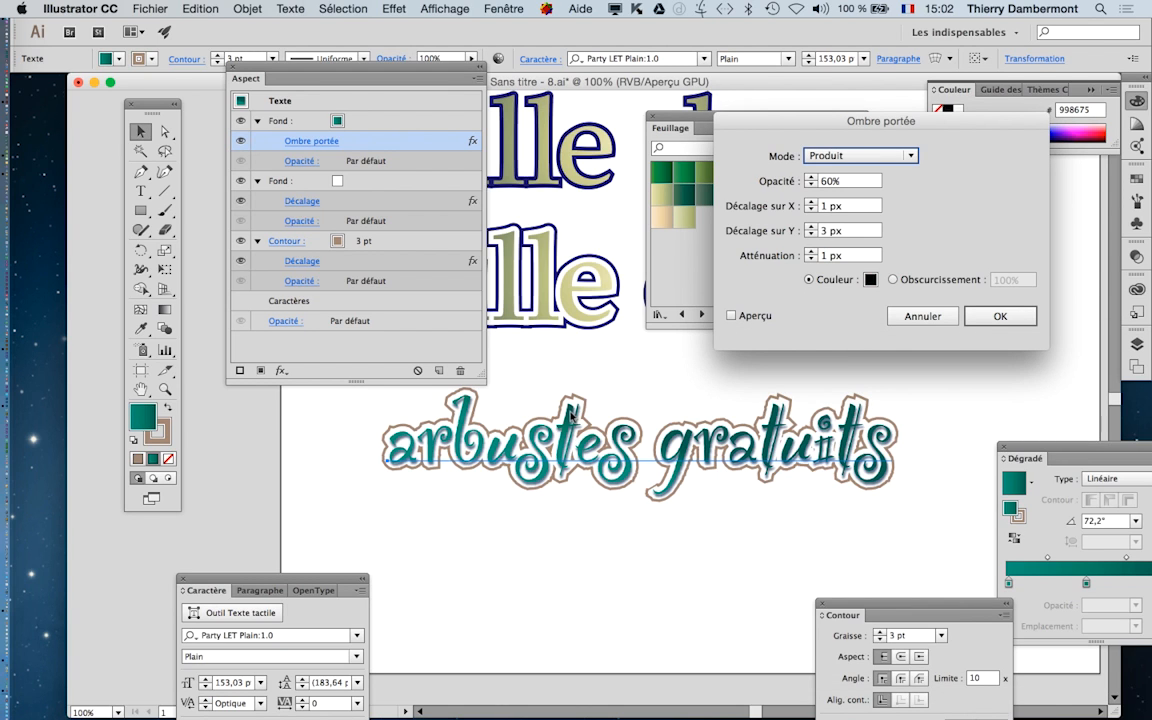
{"action": "left_click", "coordinate": [998, 318]}
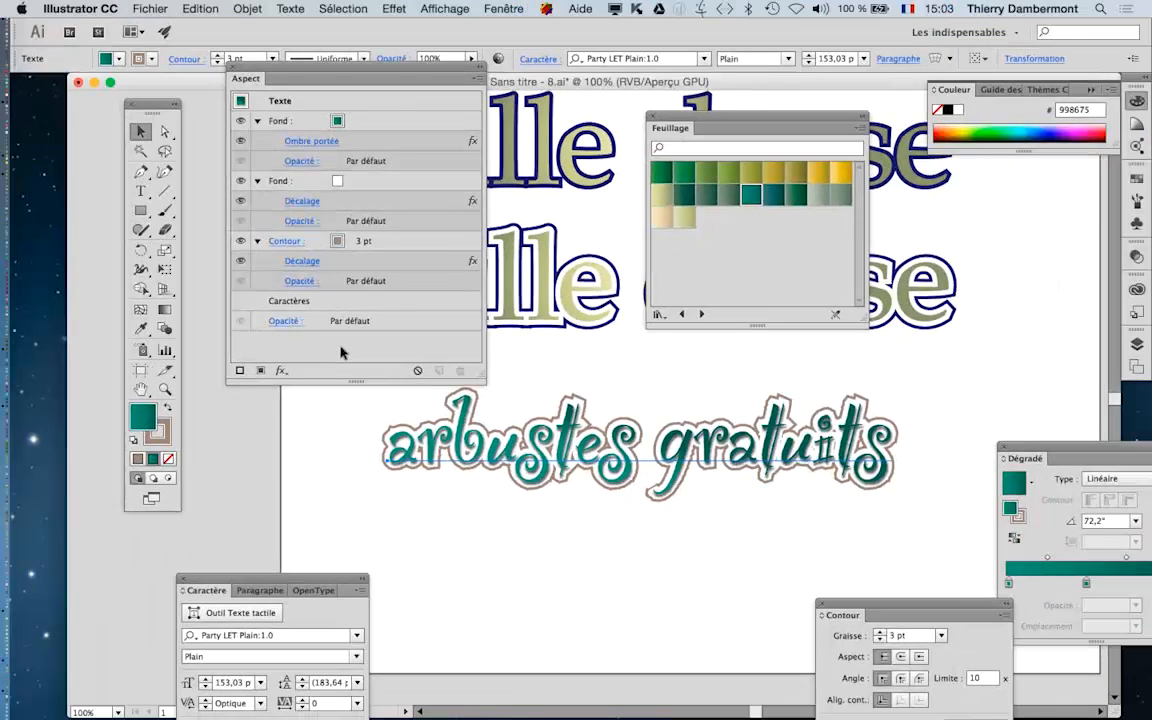
Add a previewed drop shadow to the whole "arbustes gratuits" text, with an X offset of 5 px and a Y offset of 6 px
{"action": "left_click", "coordinate": [394, 8]}
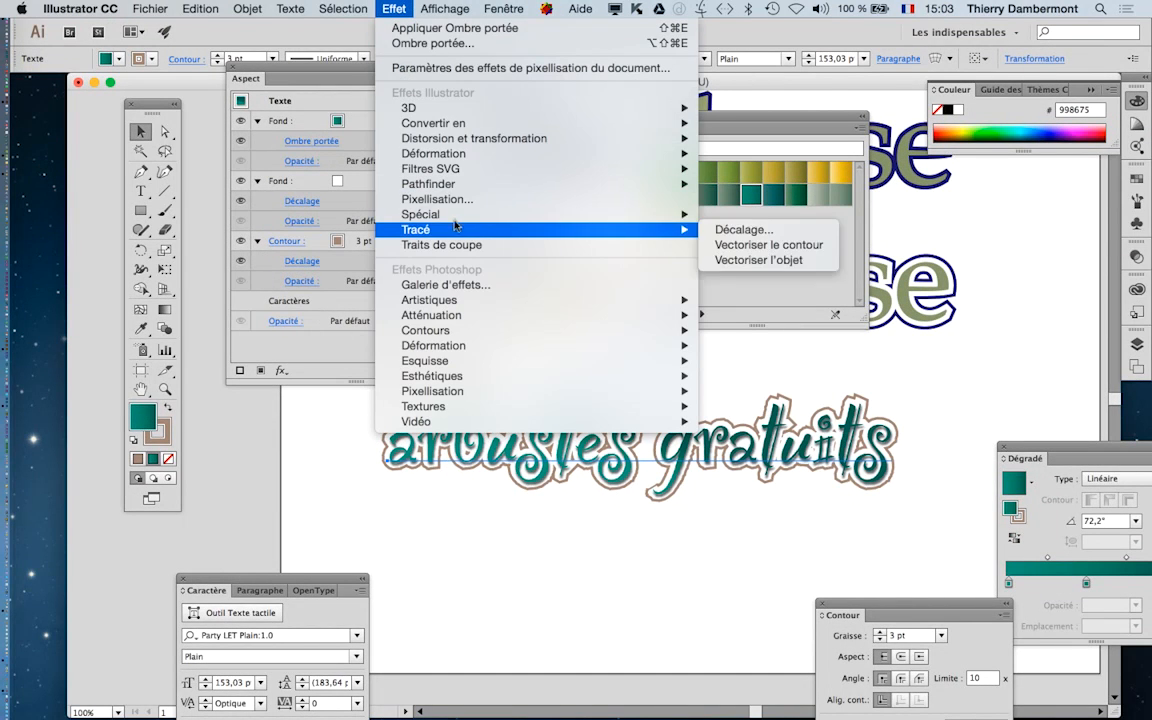
{"action": "mouse_move", "coordinate": [640, 214]}
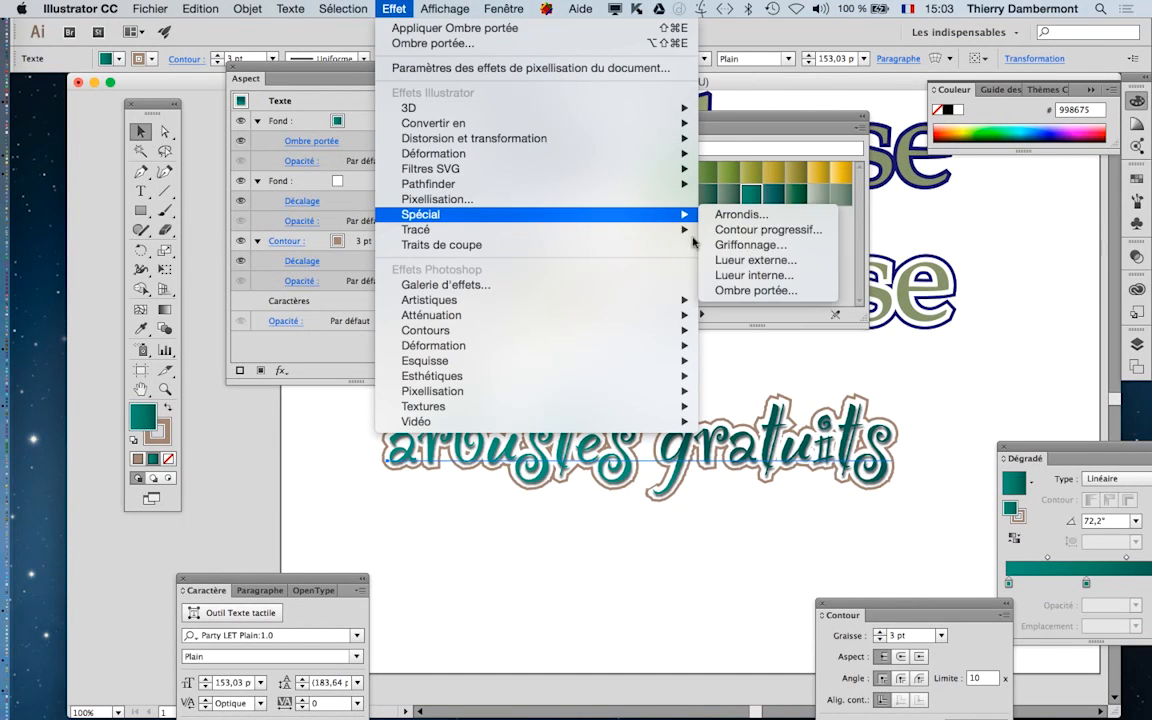
{"action": "left_click", "coordinate": [756, 290]}
{"action": "left_click", "coordinate": [731, 315]}
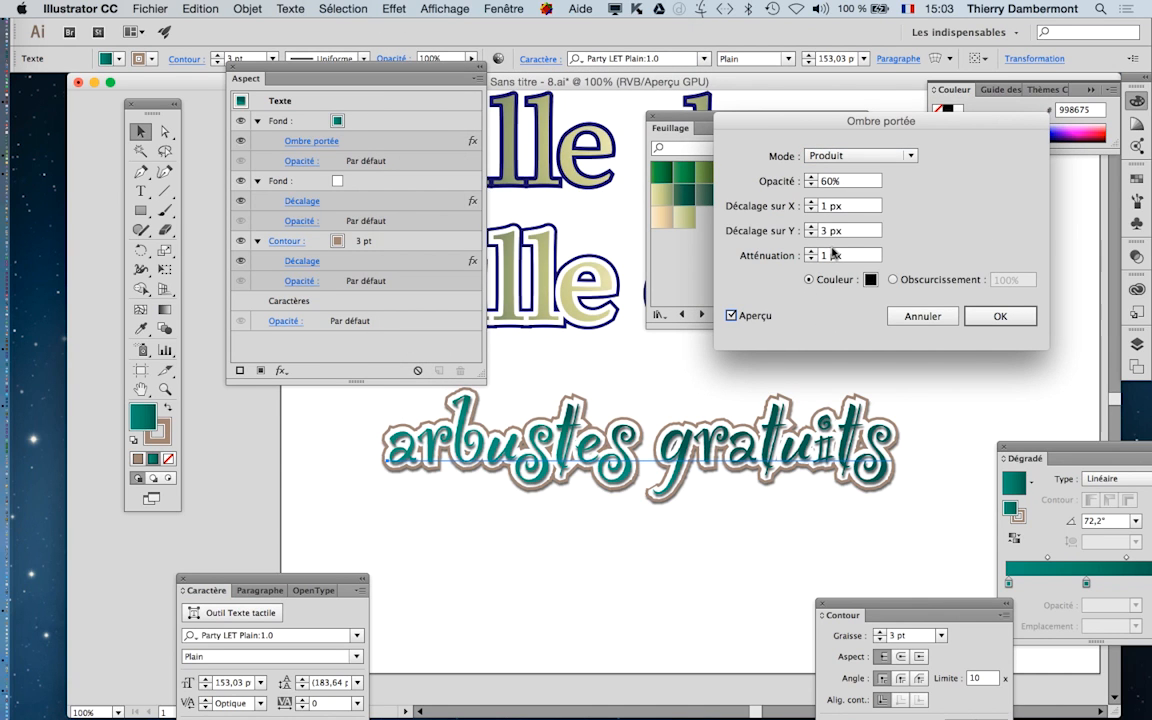
{"action": "left_click", "coordinate": [811, 202]}
{"action": "left_click", "coordinate": [811, 202]}
{"action": "left_click", "coordinate": [811, 202]}
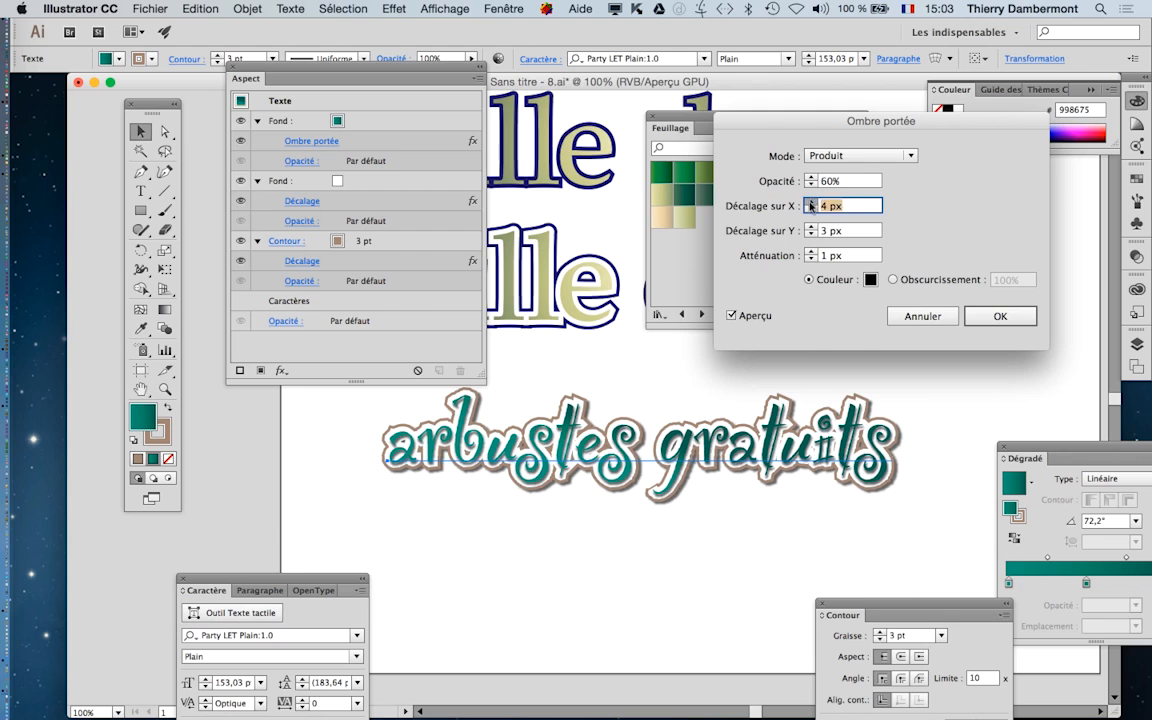
{"action": "left_click", "coordinate": [811, 202]}
{"action": "left_click", "coordinate": [811, 227]}
{"action": "left_click", "coordinate": [811, 227]}
{"action": "left_click", "coordinate": [811, 227]}
Set the whole-text drop shadow's blur to 4 px and its opacity to 40%, and apply the effect
{"action": "left_click", "coordinate": [811, 252]}
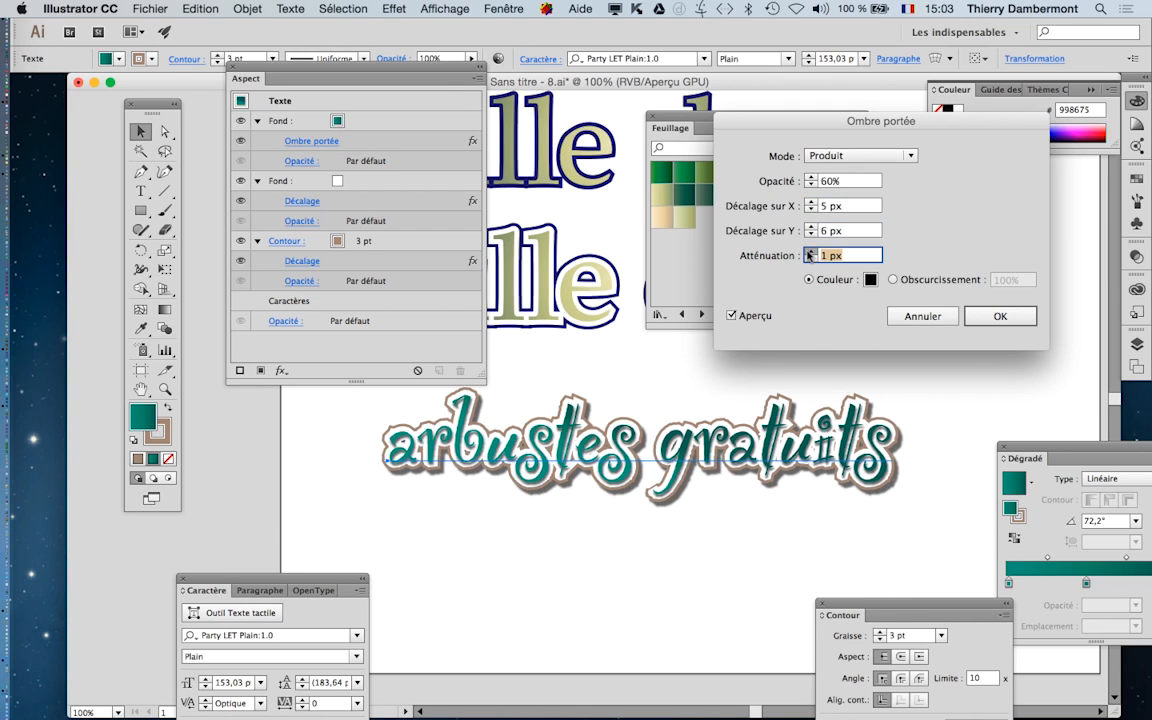
{"action": "left_click", "coordinate": [811, 252]}
{"action": "left_click", "coordinate": [811, 252]}
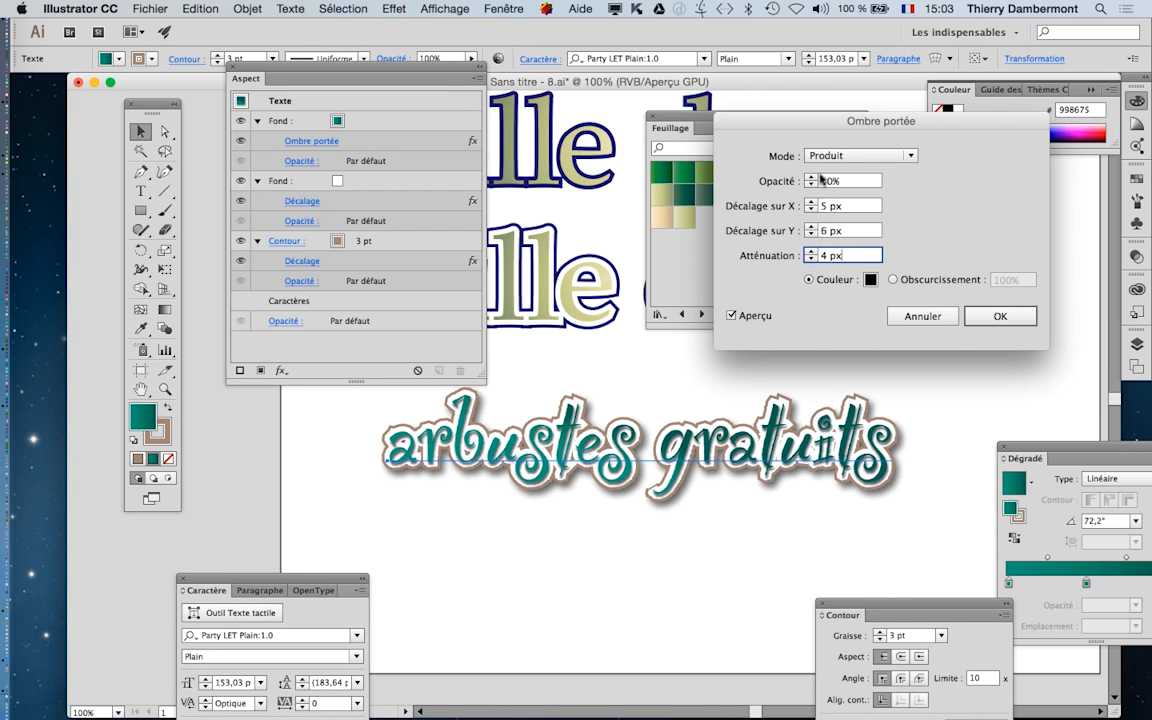
{"action": "left_click", "coordinate": [811, 185]}
{"action": "left_click", "coordinate": [811, 186]}
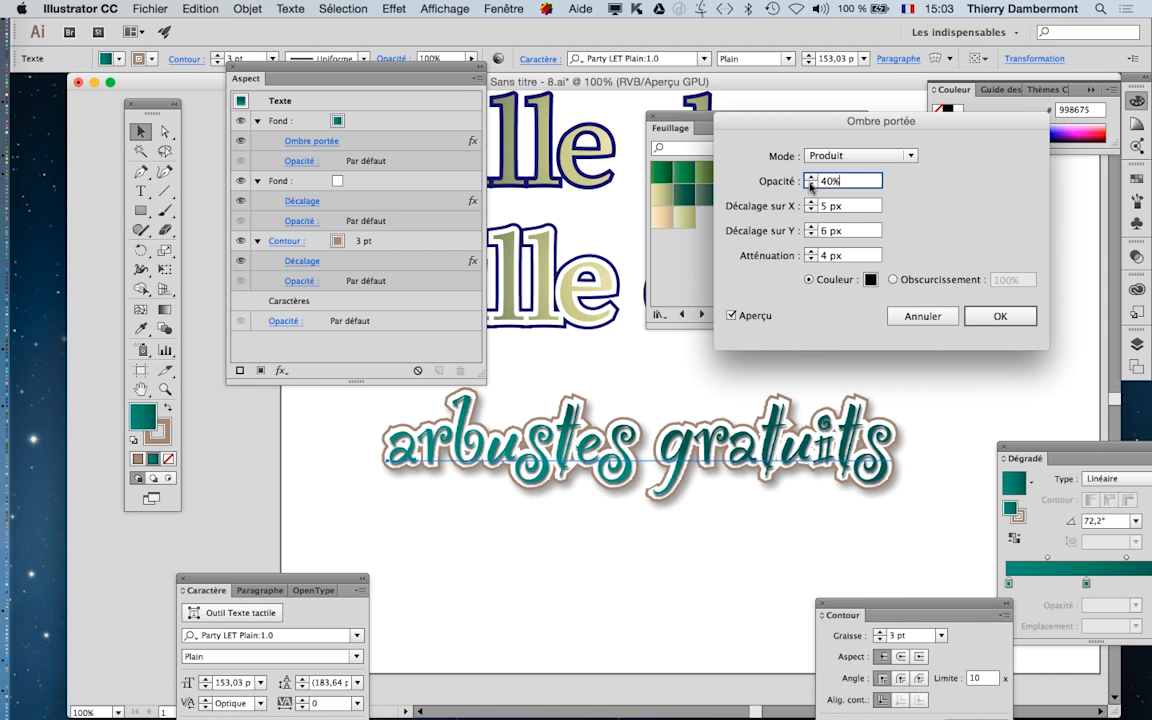
{"action": "left_click", "coordinate": [998, 315]}
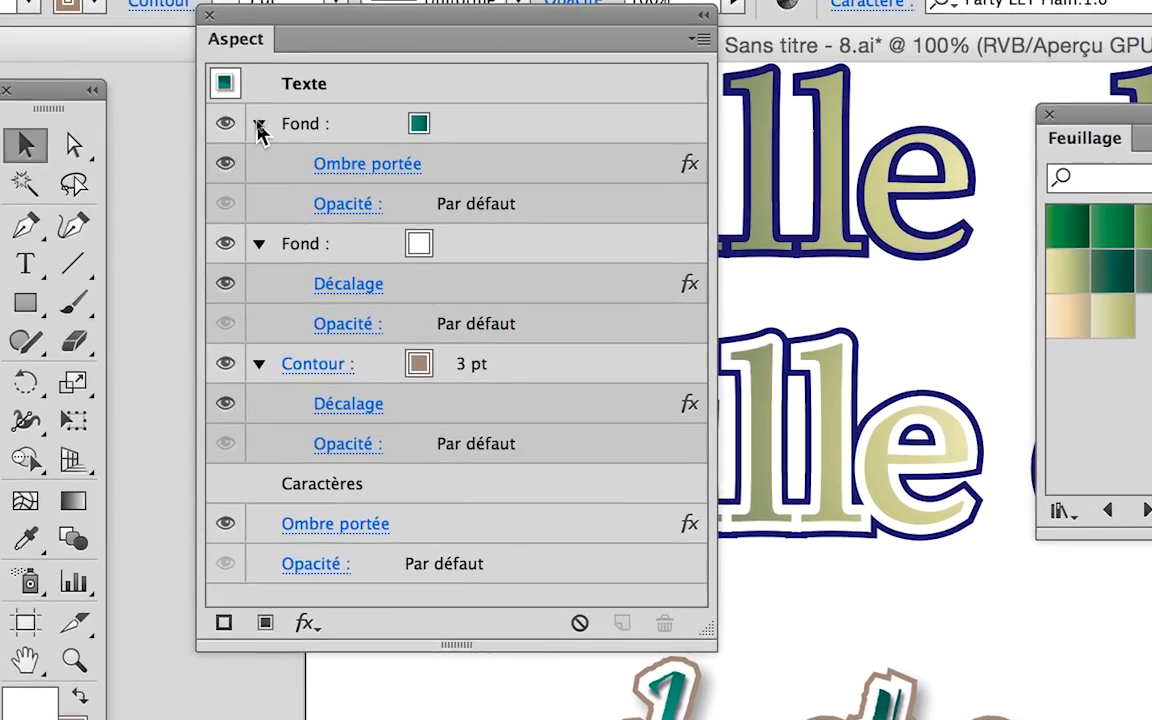
Collapse the effect details of both fills and the stroke in the text's appearance attributes
{"action": "left_click", "coordinate": [258, 125]}
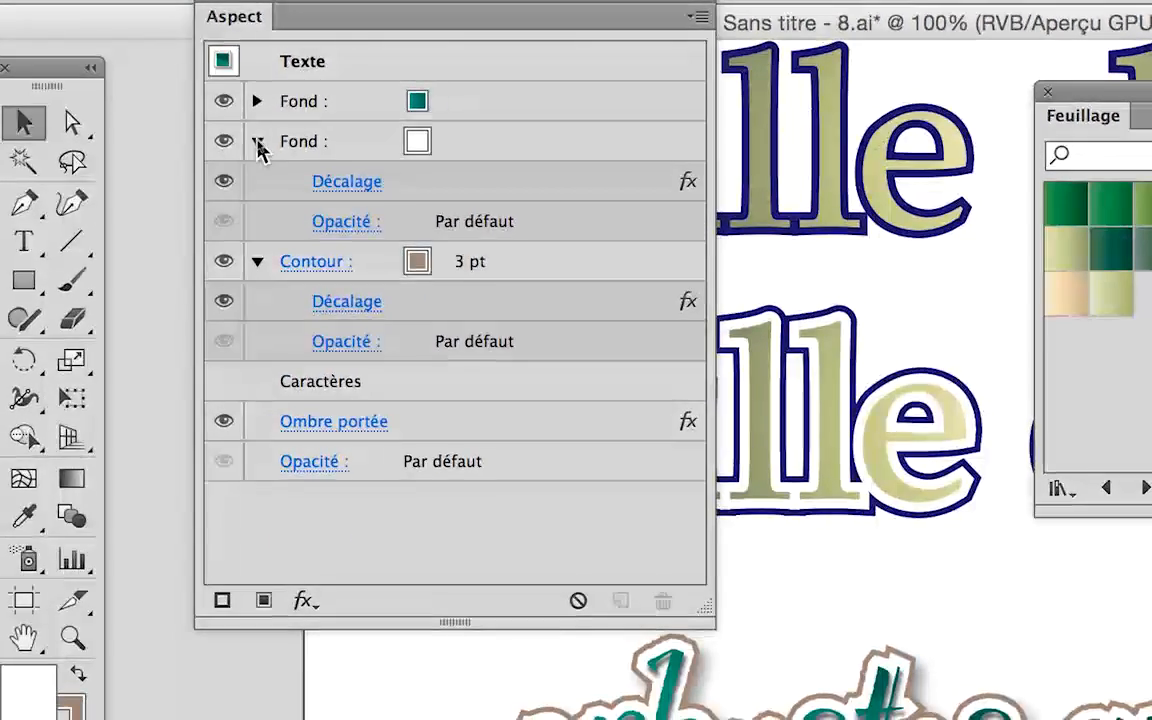
{"action": "left_click", "coordinate": [258, 164]}
{"action": "left_click", "coordinate": [258, 163]}
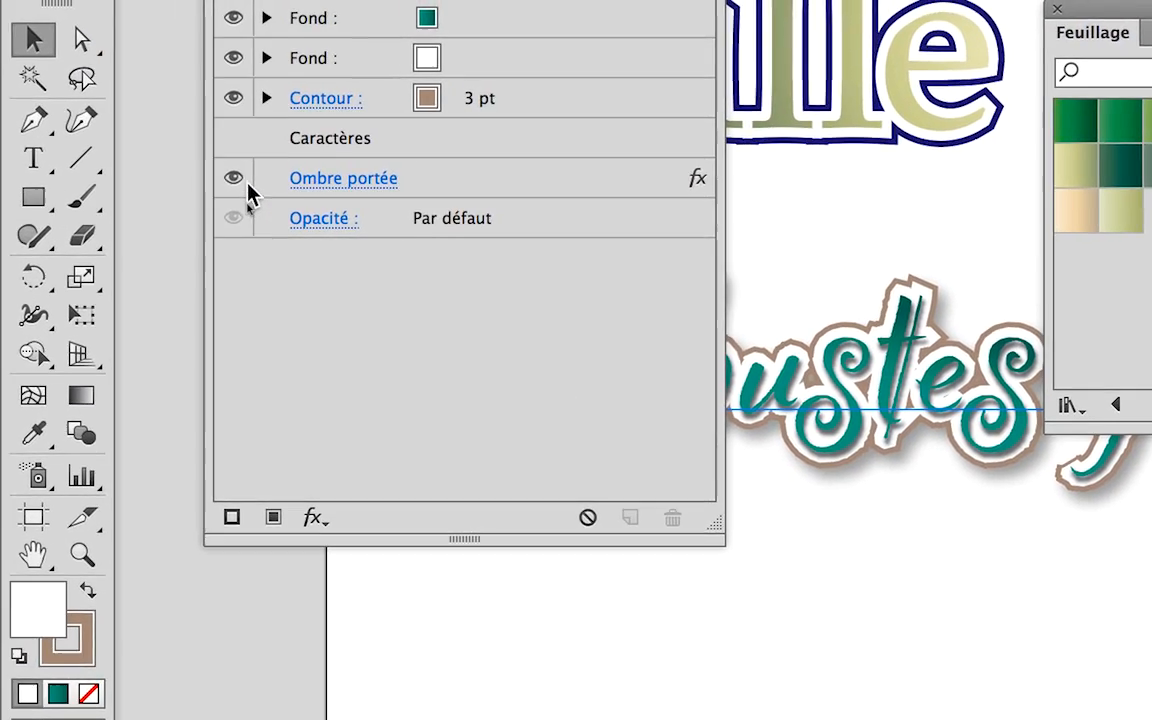
Hide and show the whole-text drop shadow to compare the lettering with and without it
{"action": "left_click", "coordinate": [244, 181]}
{"action": "left_click", "coordinate": [245, 182]}
{"action": "left_click", "coordinate": [245, 182]}
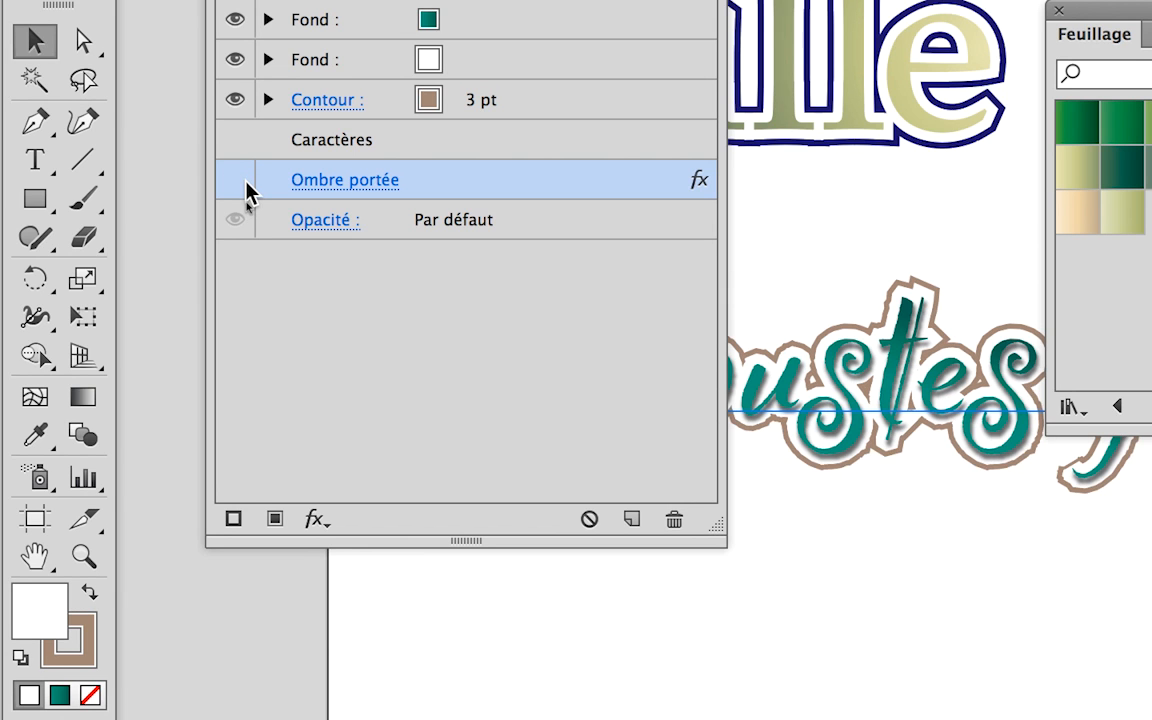
{"action": "left_click", "coordinate": [245, 182]}
{"action": "left_click", "coordinate": [238, 181]}
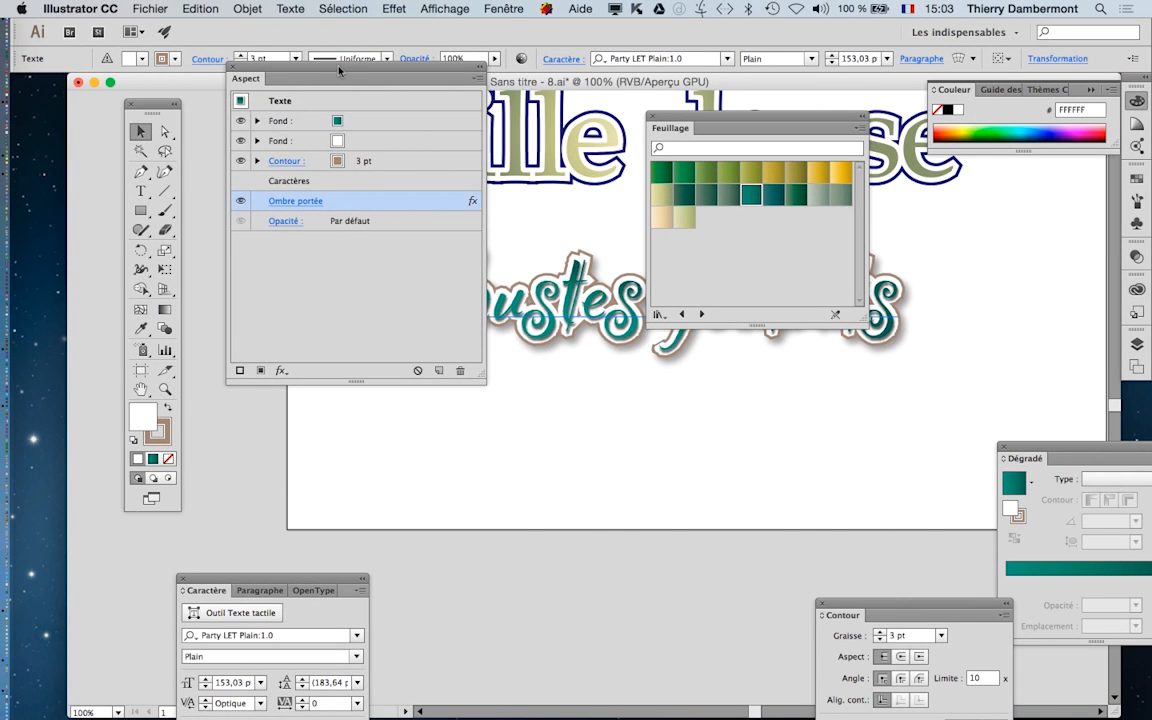
Move the Aspect and Feuillage panels below the artwork, and deselect and reselect the "arbustes gratuits" text
{"action": "left_click_drag", "start_coordinate": [339, 70], "coordinate": [444, 389]}
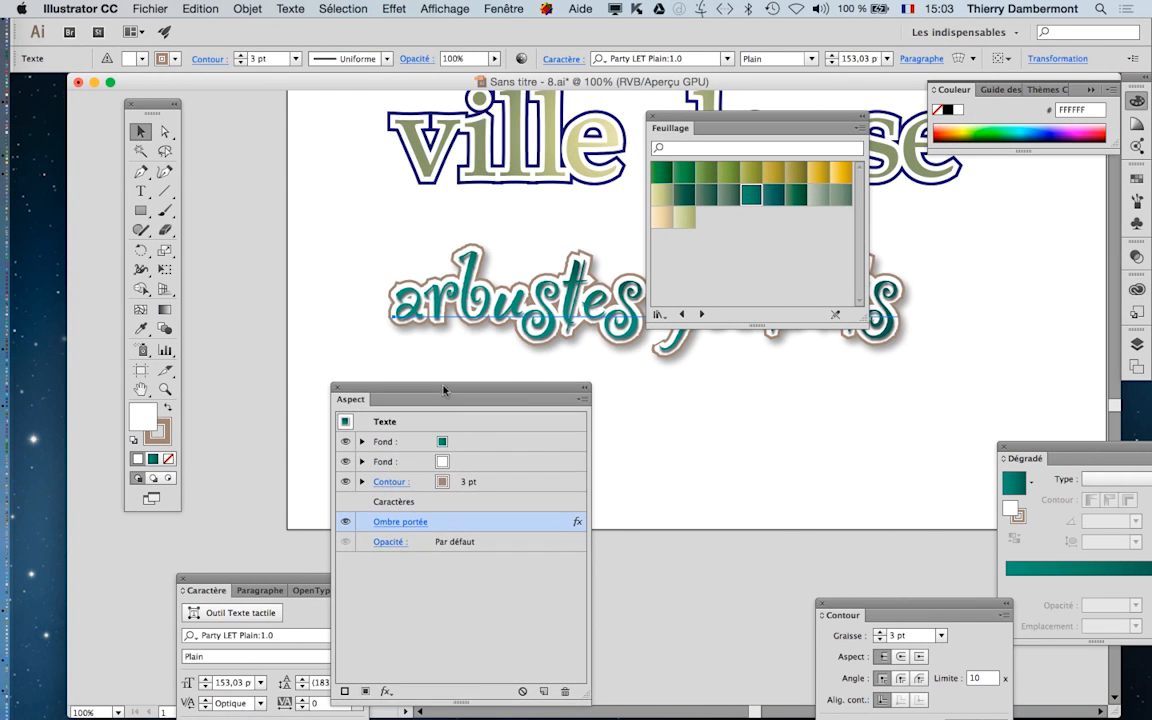
{"action": "left_click_drag", "start_coordinate": [673, 120], "coordinate": [907, 418]}
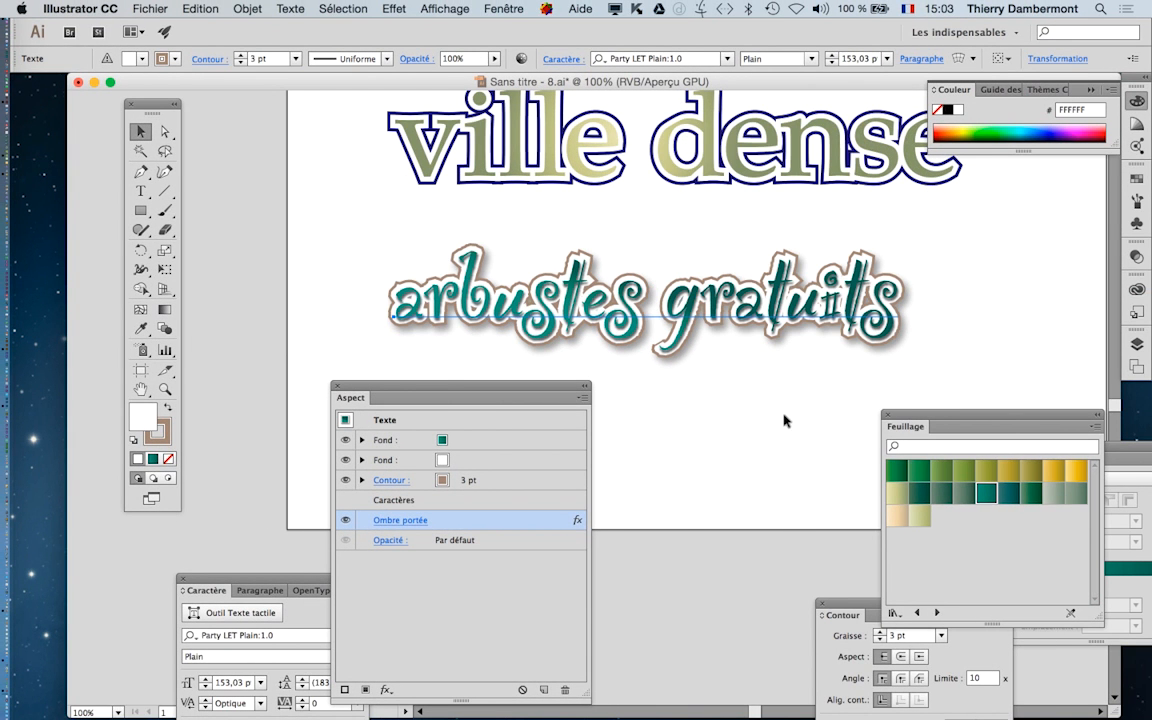
{"action": "left_click", "coordinate": [815, 415]}
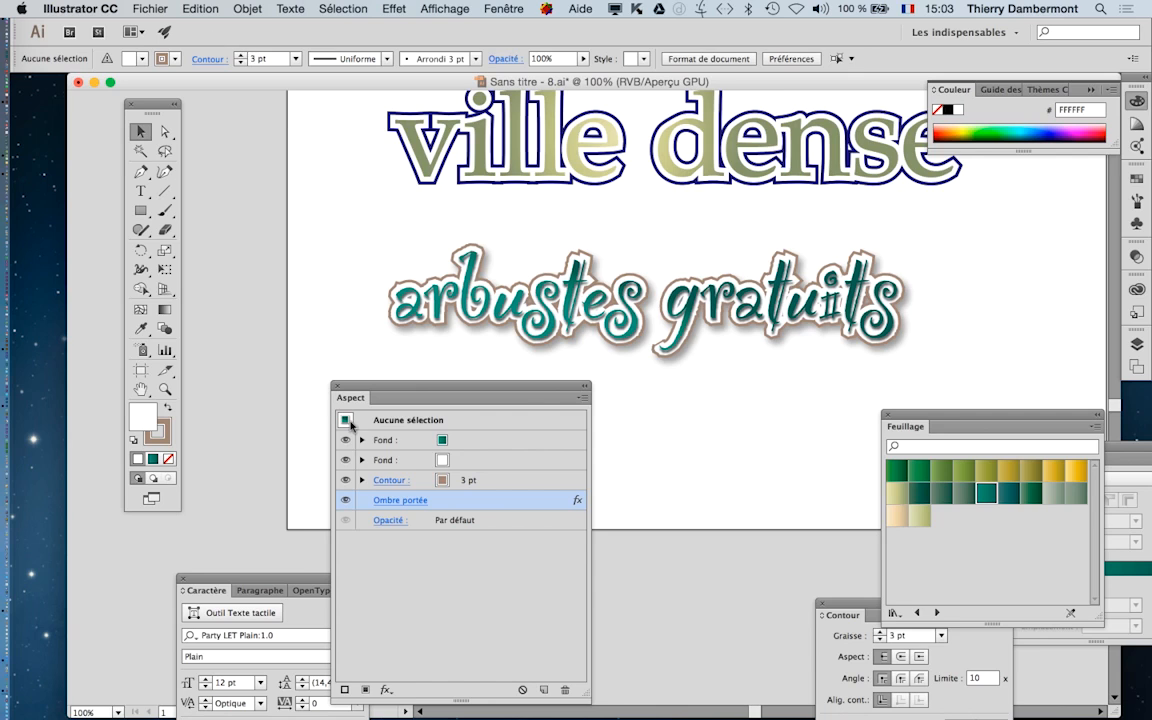
{"action": "left_click", "coordinate": [451, 281]}
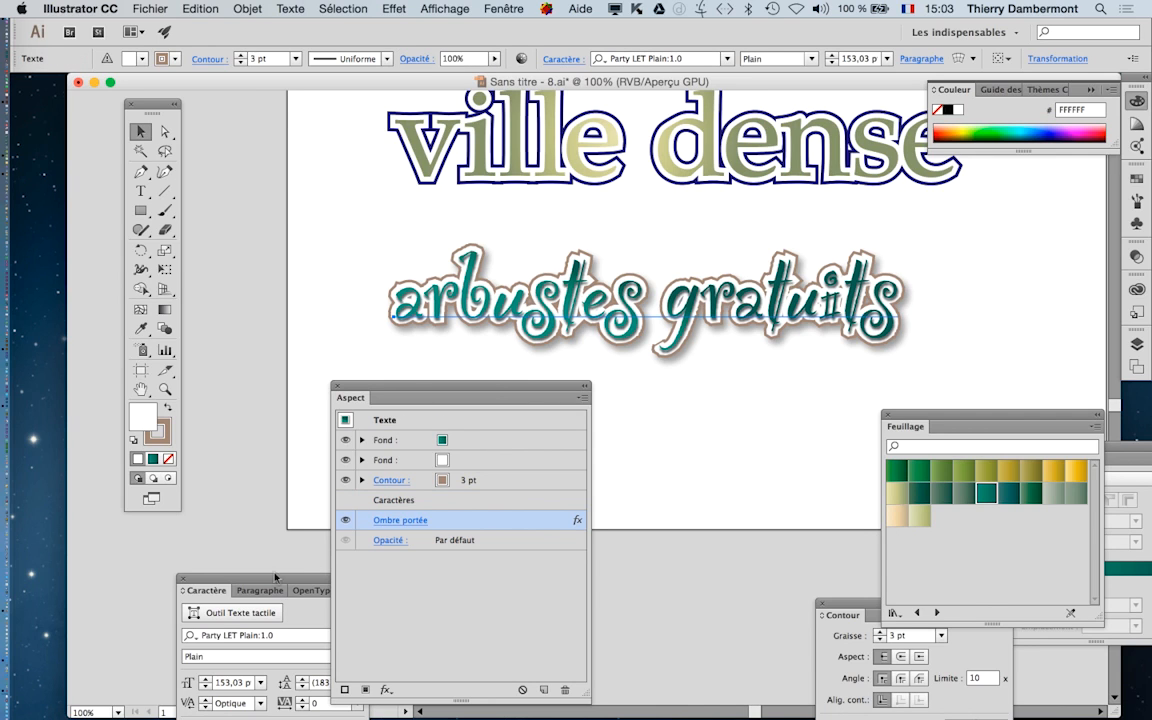
Duplicate the "arbustes gratuits" text below itself and shift both lines up, keeping the Aspect panel clear of them
{"action": "left_click", "coordinate": [289, 634]}
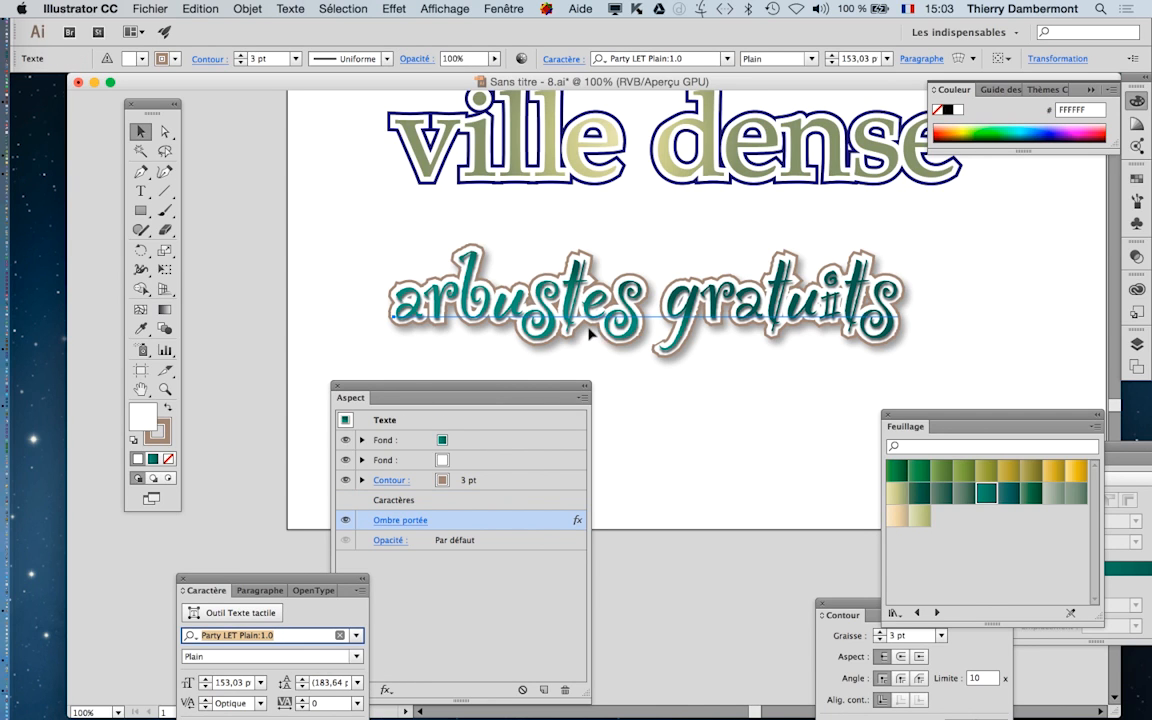
{"action": "left_click_drag", "start_coordinate": [608, 320], "coordinate": [627, 435]}
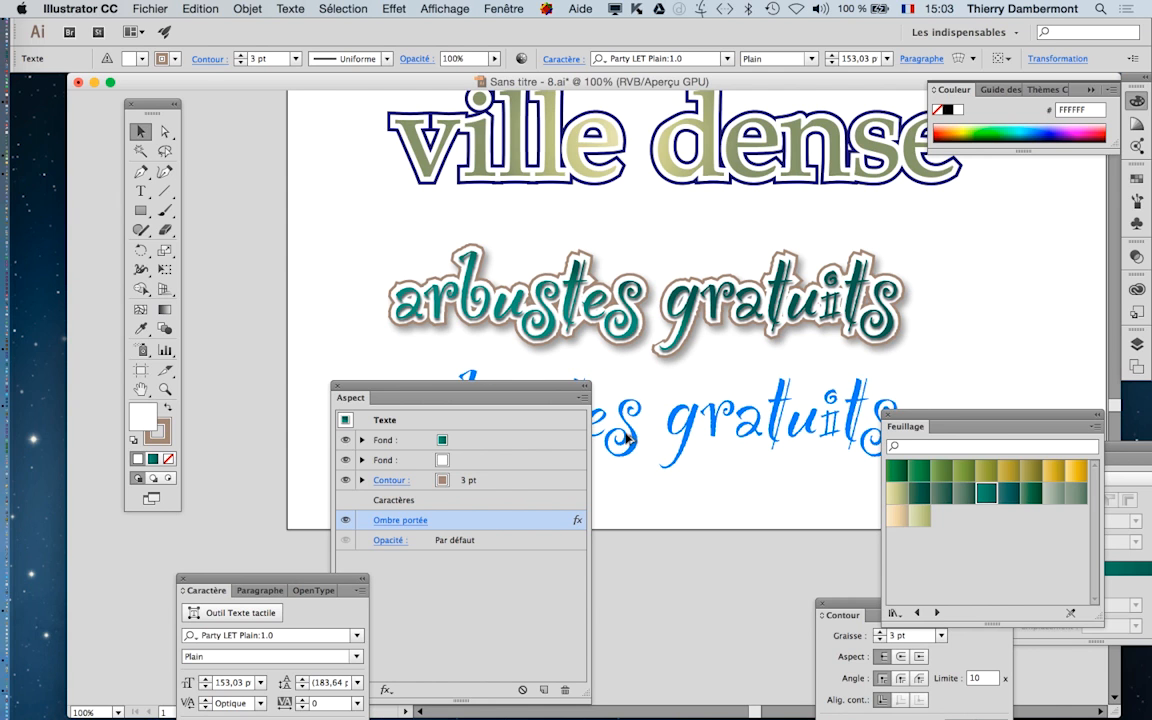
{"action": "left_click_drag", "start_coordinate": [548, 391], "coordinate": [588, 498]}
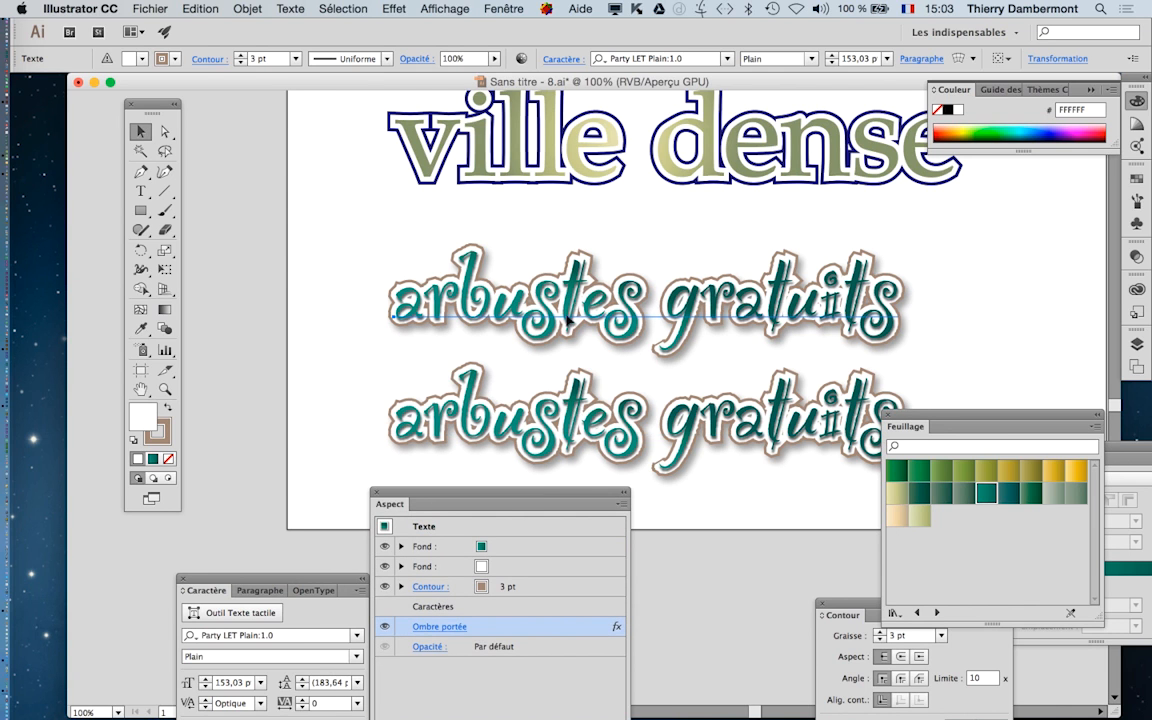
{"action": "left_click_drag", "start_coordinate": [570, 312], "coordinate": [570, 268]}
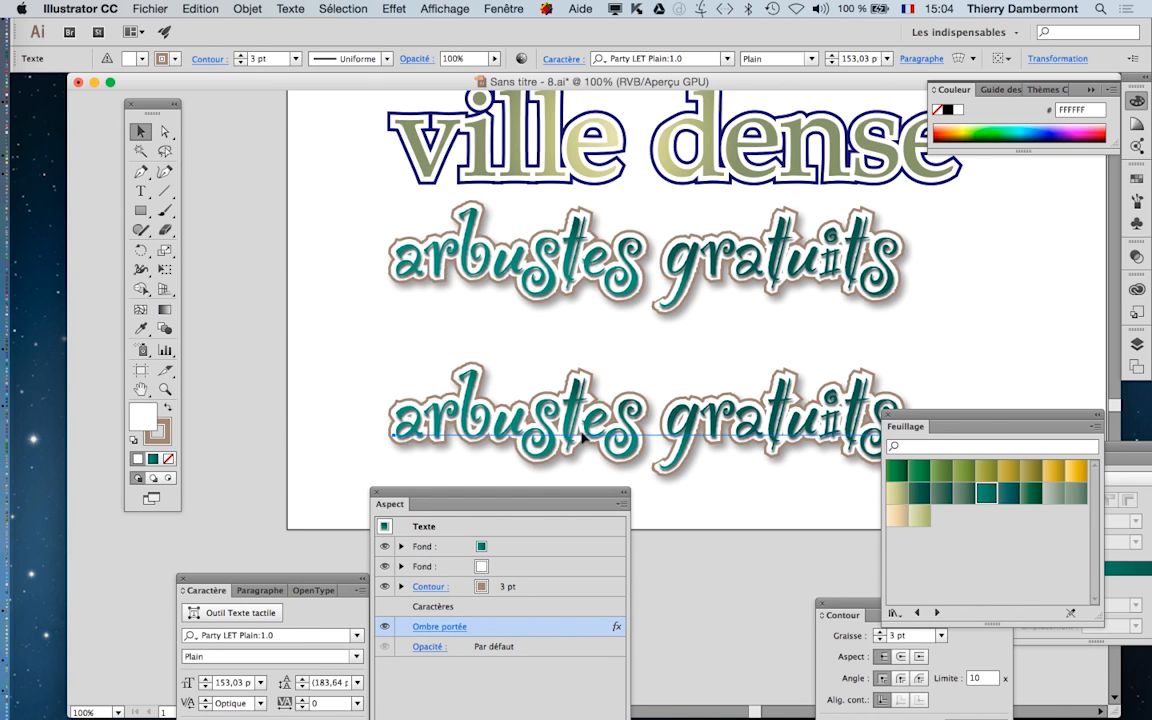
{"action": "left_click_drag", "start_coordinate": [527, 388], "coordinate": [585, 395]}
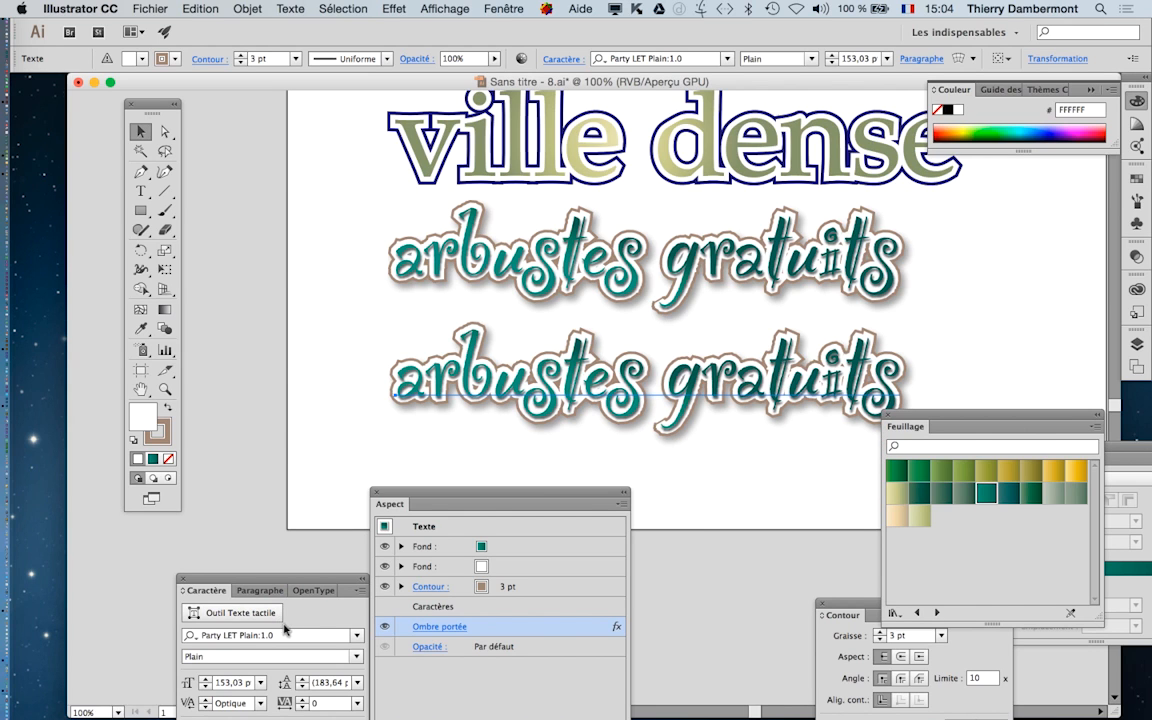
Move the Character panel up beside the artwork and set the lower text copy's font to Plantagenet Cherokee
{"action": "left_click_drag", "start_coordinate": [257, 572], "coordinate": [262, 73]}
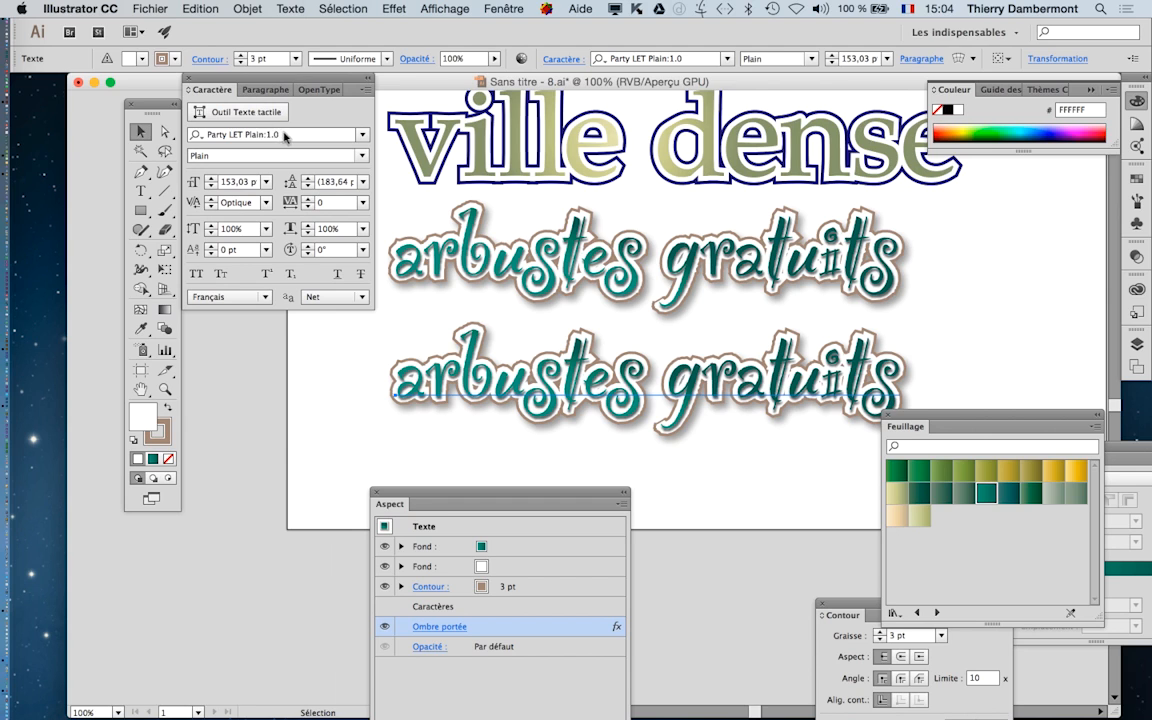
{"action": "left_click", "coordinate": [283, 134]}
{"action": "key", "text": "Down"}
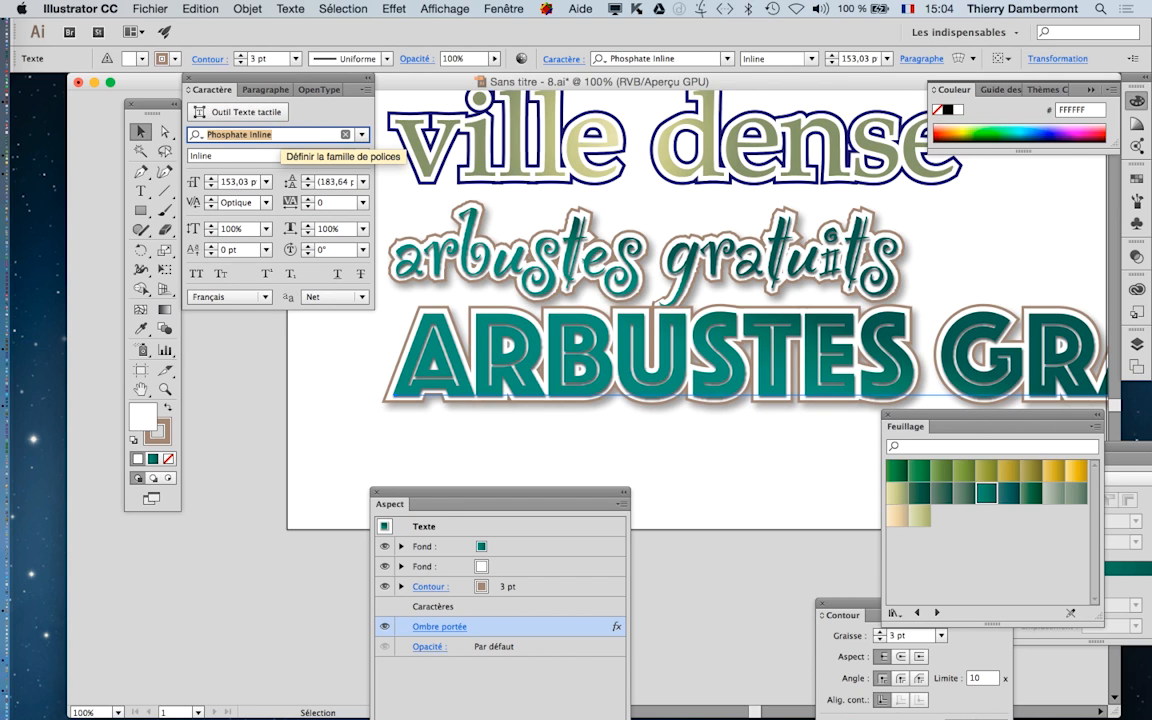
{"action": "key", "text": "Down"}
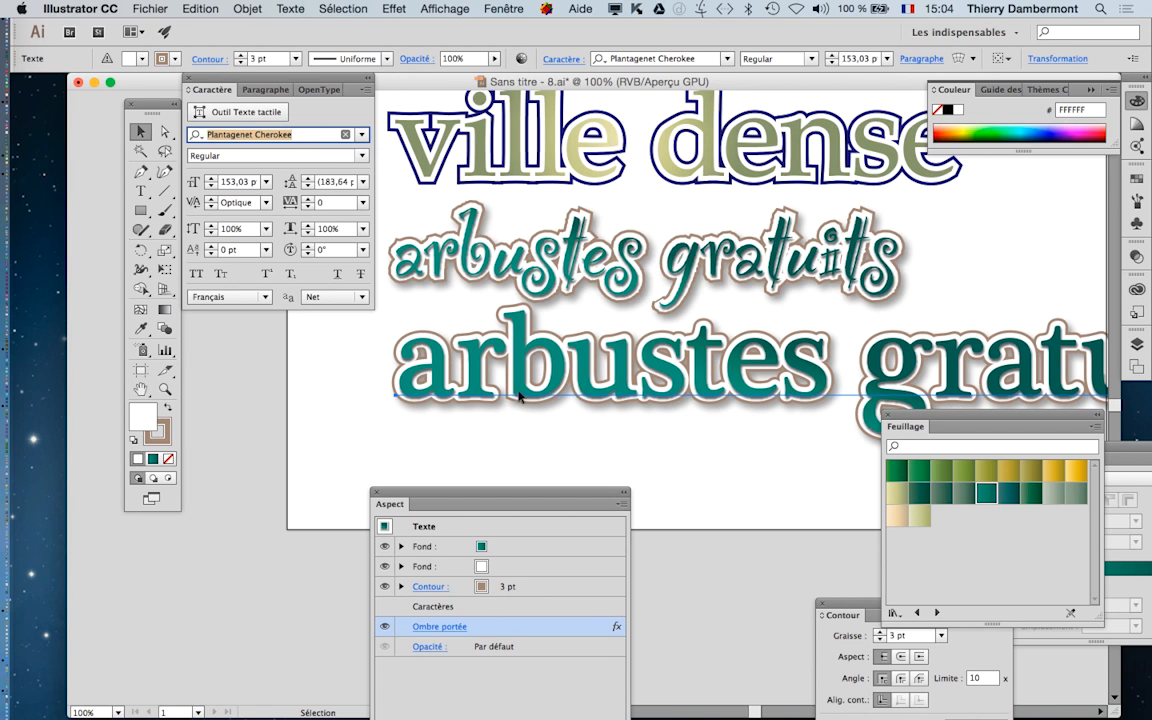
Move the lower text copy left and slightly down on the artboard, and shift the Feuillage panel off it
{"action": "left_click_drag", "start_coordinate": [519, 397], "coordinate": [453, 446]}
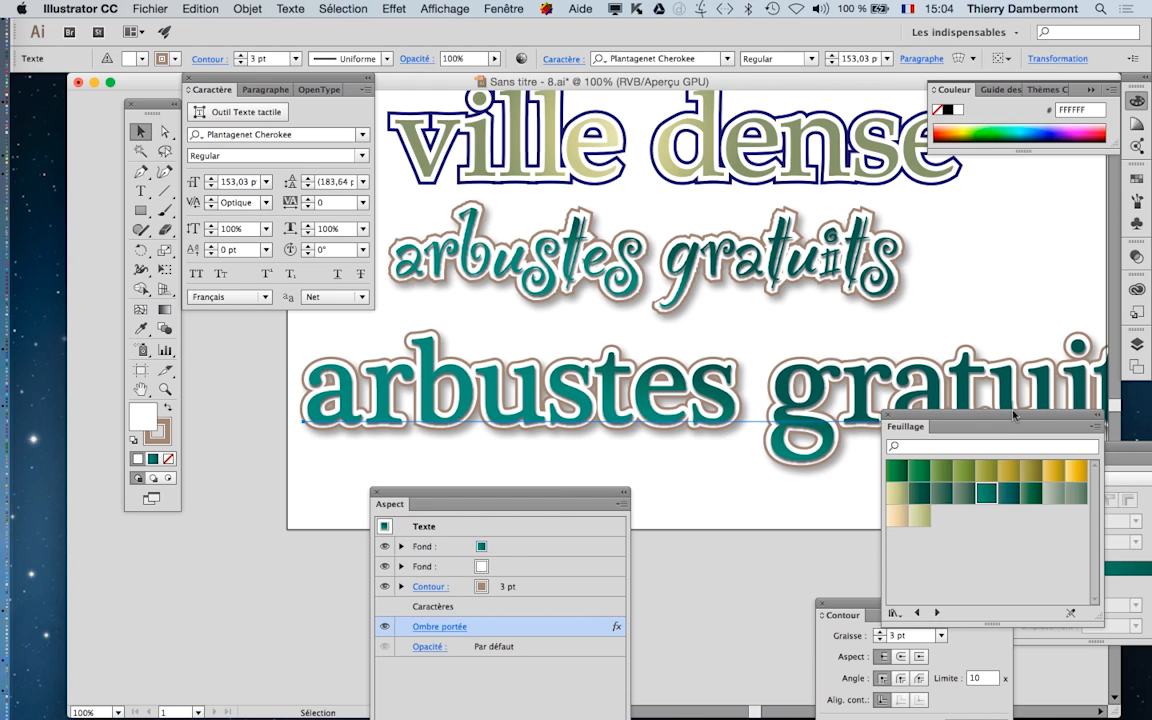
{"action": "left_click_drag", "start_coordinate": [1014, 414], "coordinate": [923, 525]}
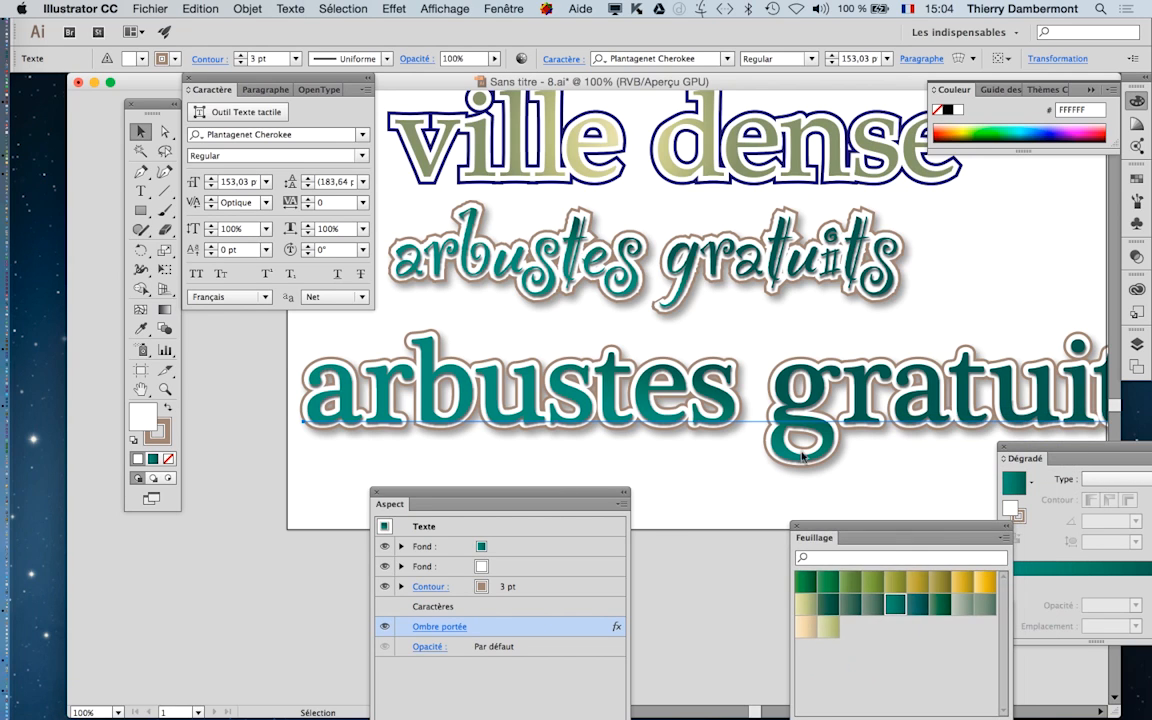
{"action": "left_click", "coordinate": [305, 460]}
{"action": "left_click", "coordinate": [361, 408]}
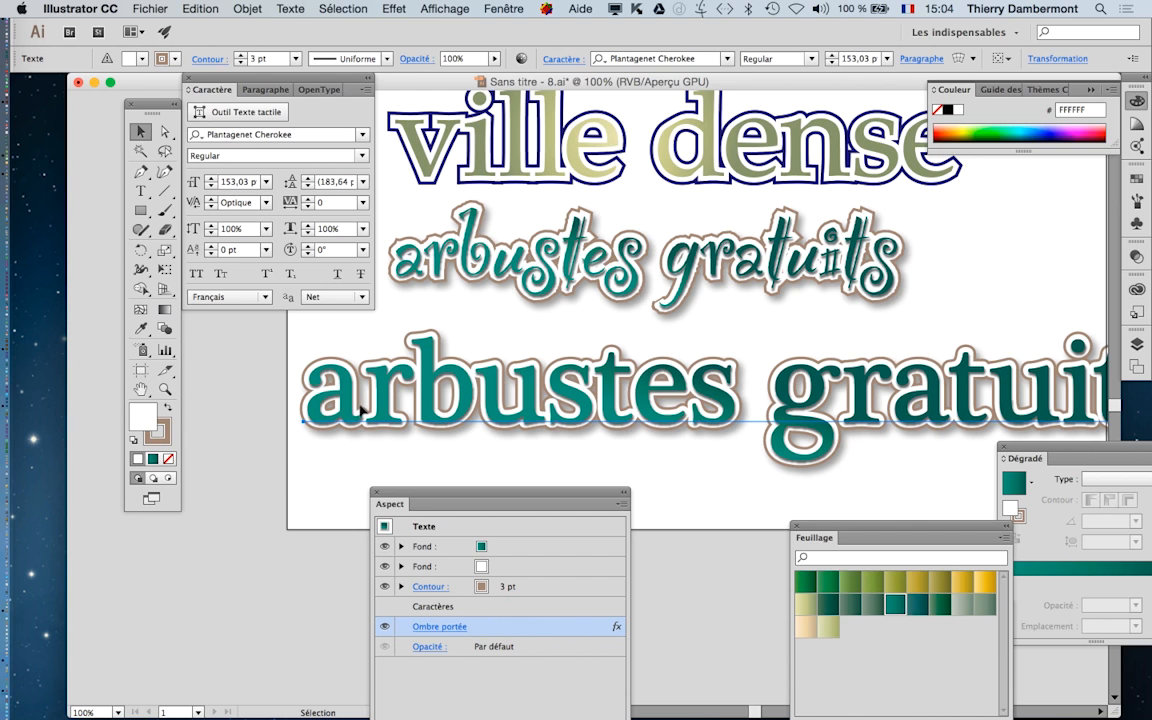
Use the Touch Type tool to rotate the "t" of "arbustes" in the lower copy to about -9°
{"action": "left_click", "coordinate": [212, 111]}
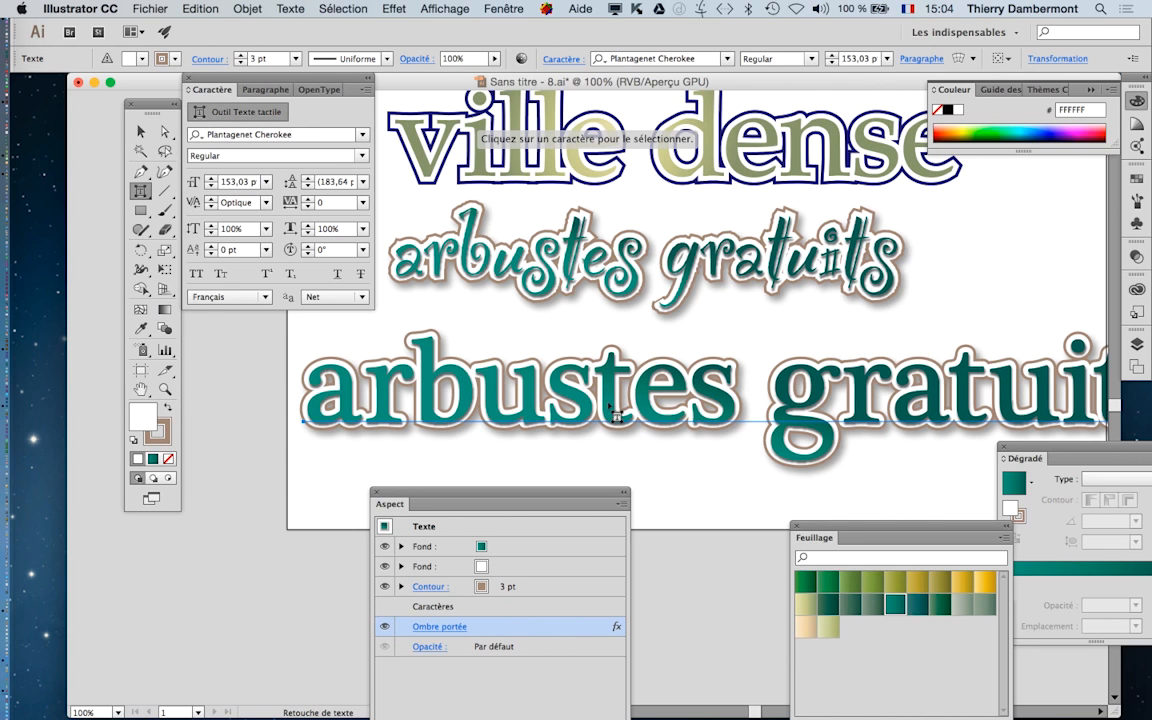
{"action": "left_click", "coordinate": [612, 410]}
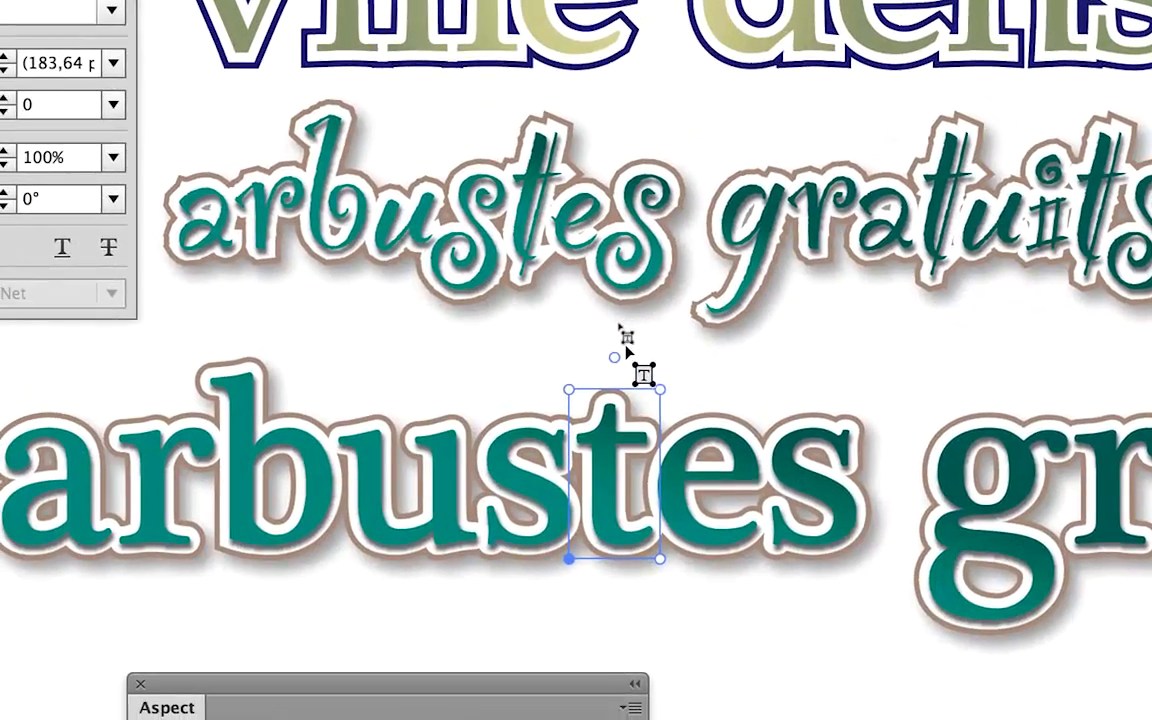
{"action": "left_click_drag", "start_coordinate": [617, 350], "coordinate": [641, 345]}
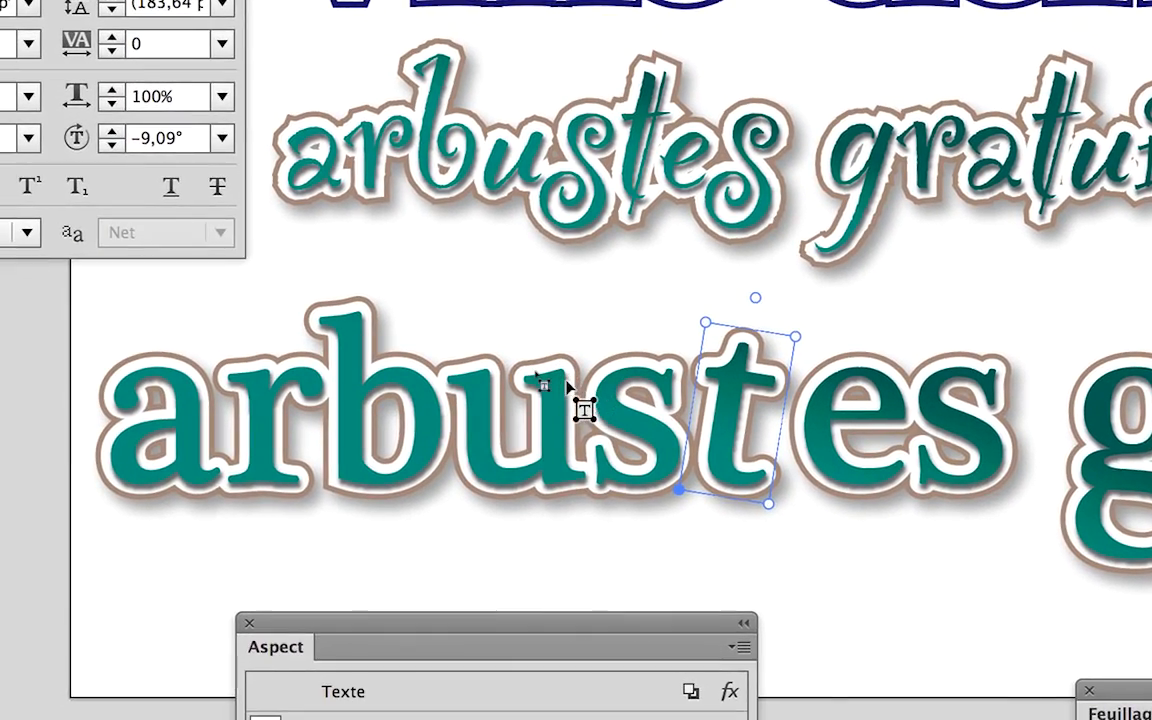
Tilt the "u" of "arbustes" in the lower copy clockwise and leave that letter's selection
{"action": "left_click", "coordinate": [433, 425]}
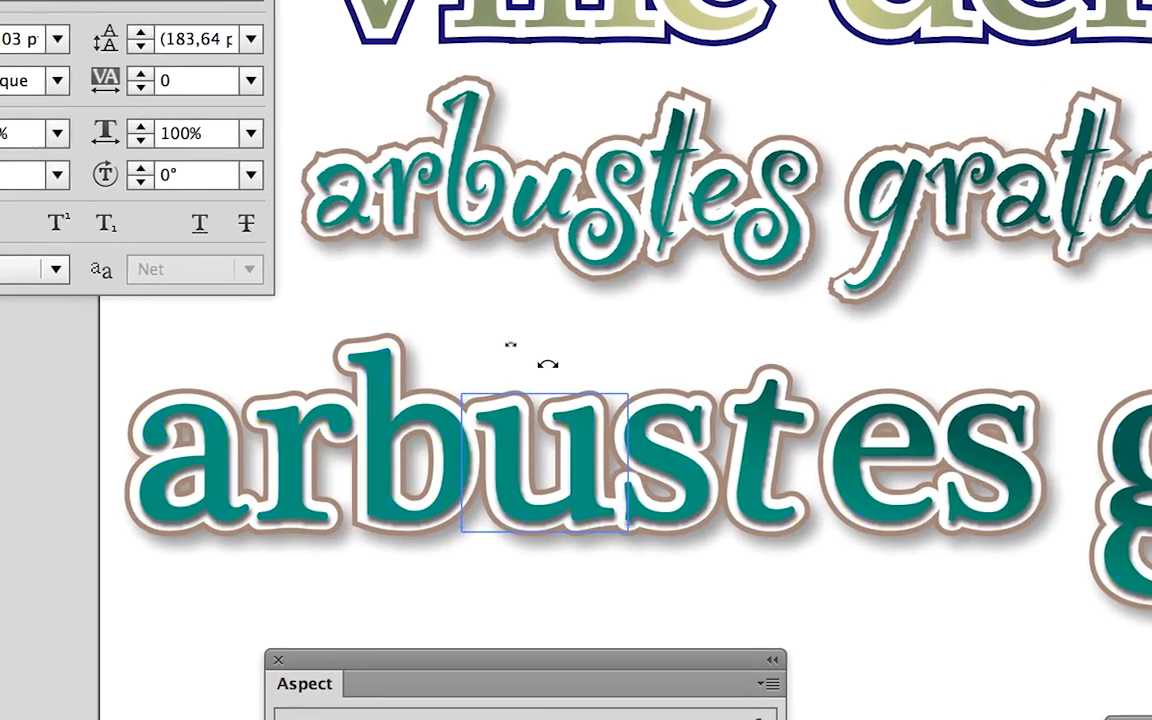
{"action": "left_click_drag", "start_coordinate": [540, 338], "coordinate": [590, 364]}
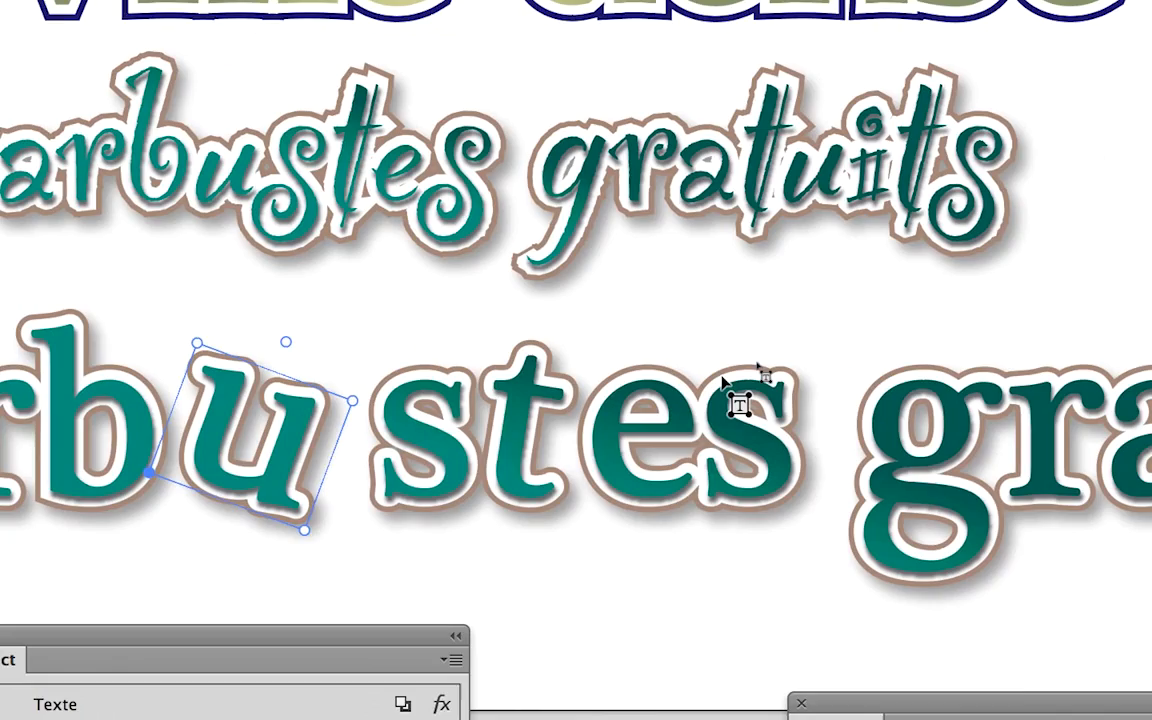
{"action": "left_click", "coordinate": [985, 397]}
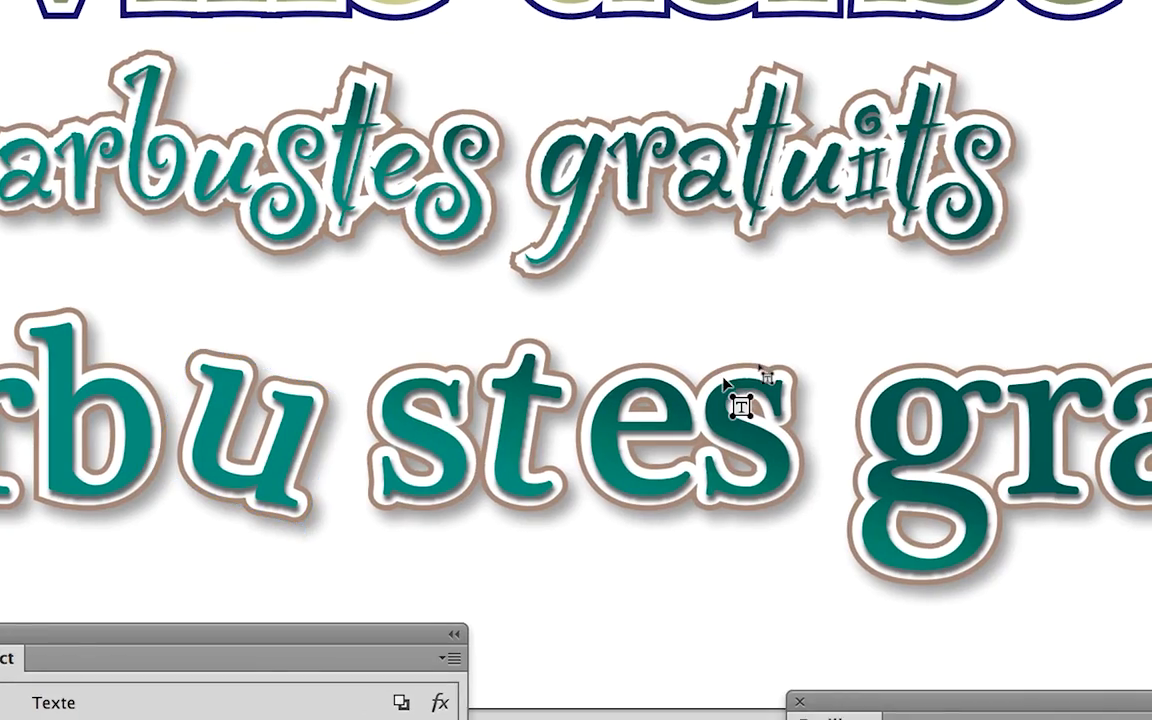
Tilt the last "s" of "arbustes" counterclockwise, rotate the "r" of "gratuits" to about -10.5°, and close the Character panel
{"action": "left_click", "coordinate": [725, 383]}
{"action": "left_click_drag", "start_coordinate": [730, 344], "coordinate": [722, 366]}
{"action": "left_click", "coordinate": [1112, 420]}
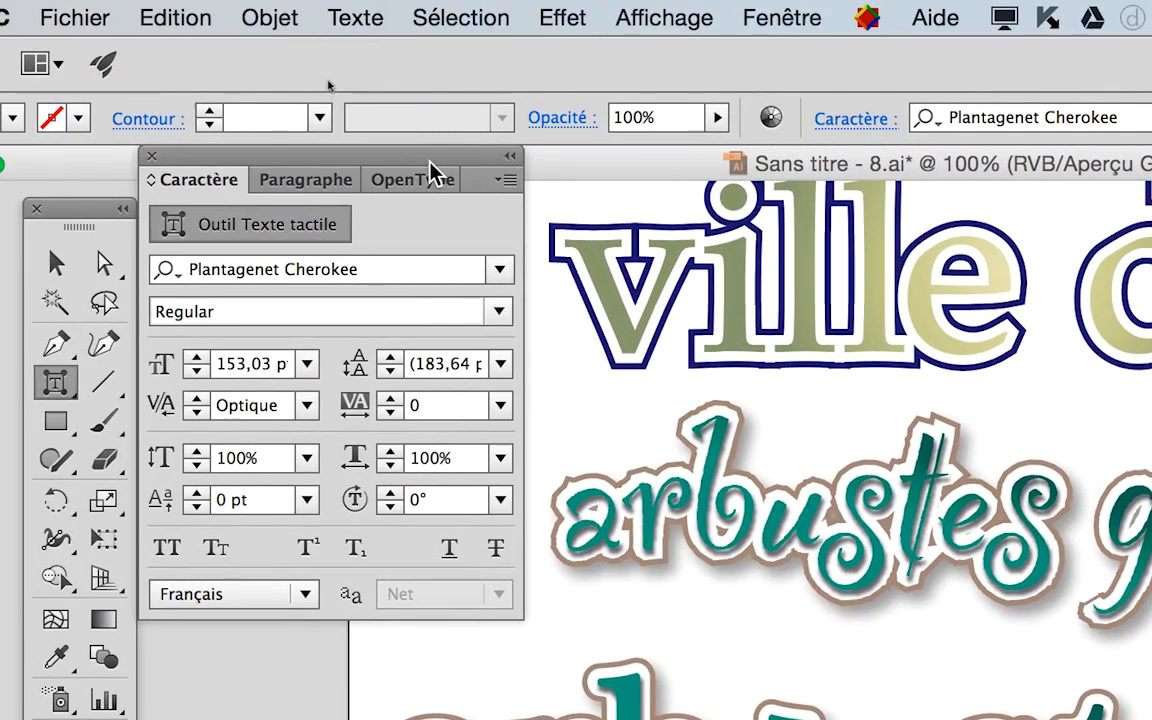
{"action": "left_click_drag", "start_coordinate": [432, 155], "coordinate": [781, 284]}
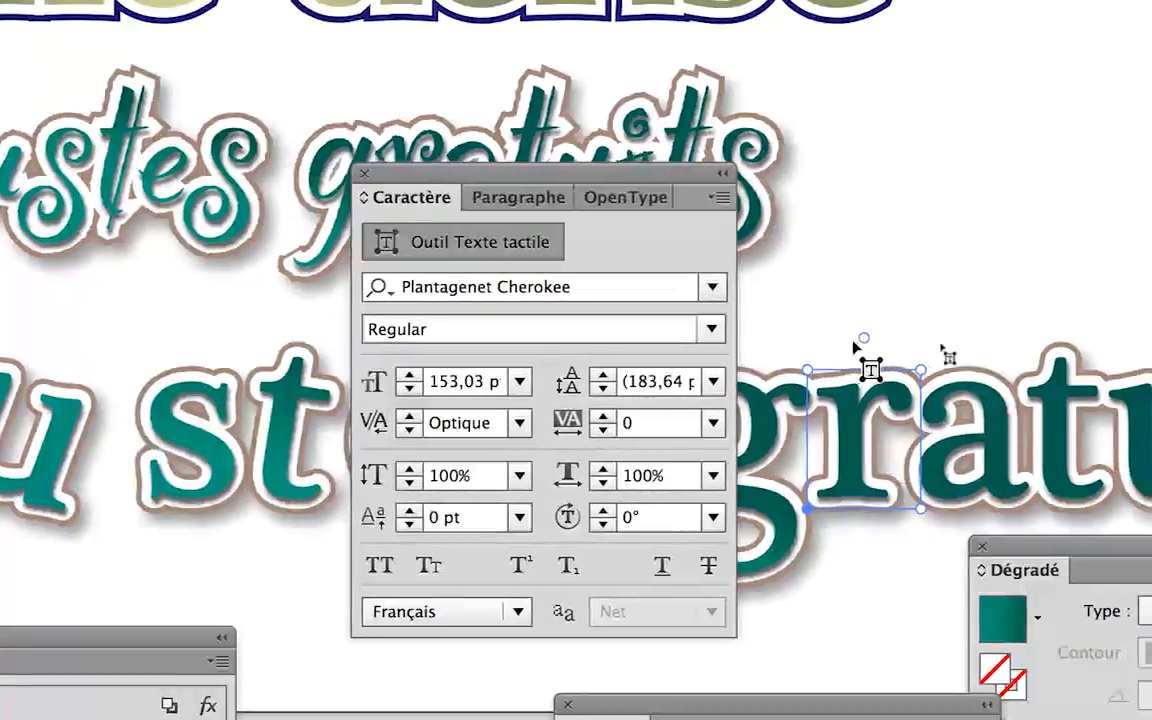
{"action": "left_click_drag", "start_coordinate": [862, 340], "coordinate": [869, 350]}
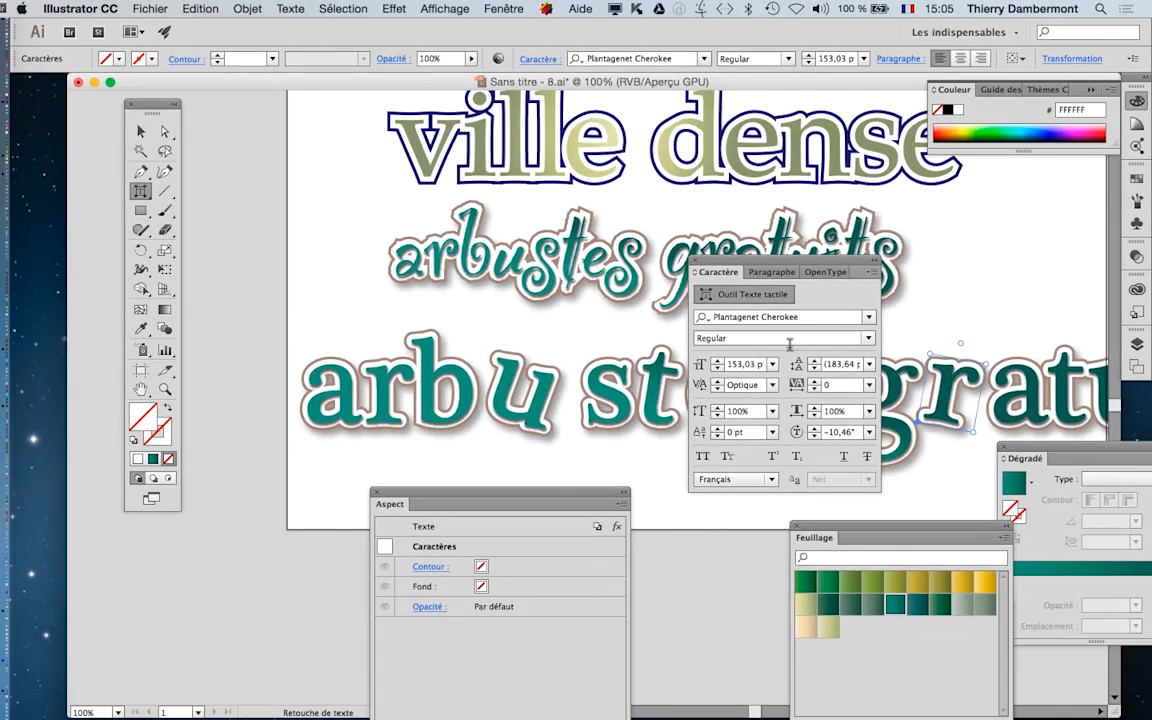
{"action": "left_click", "coordinate": [695, 260]}
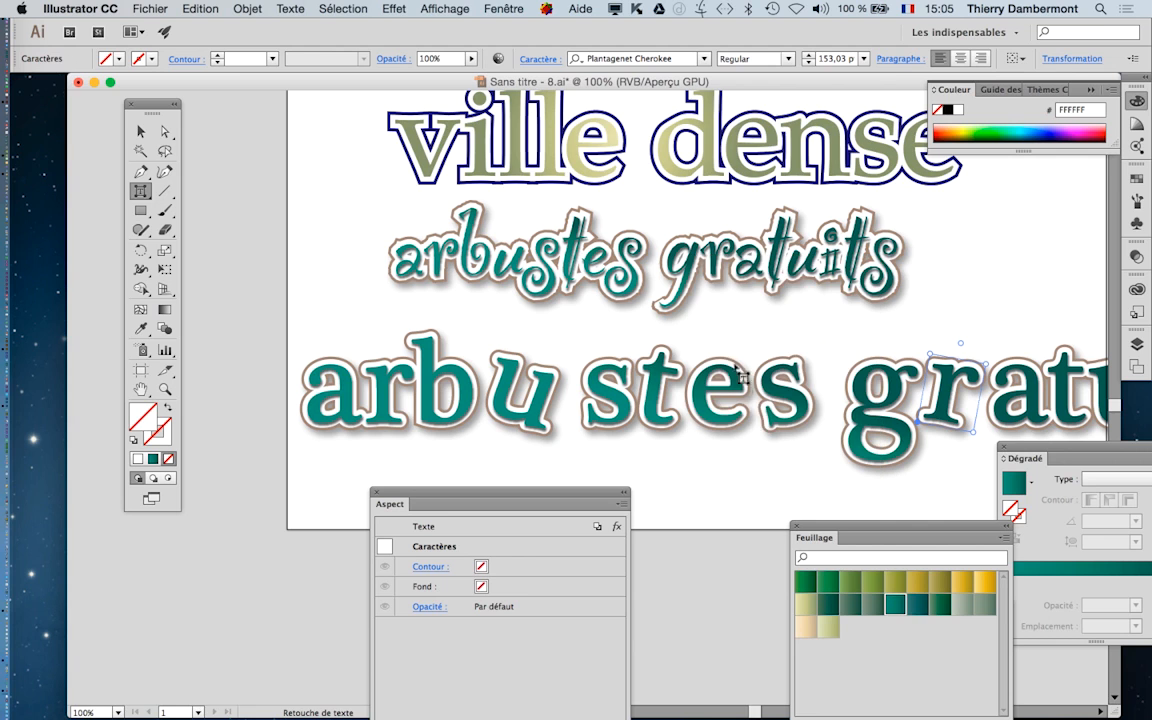
Replace the word "arbustes" in the lower text copy with "sapins" and leave text editing
{"action": "left_click", "coordinate": [141, 389]}
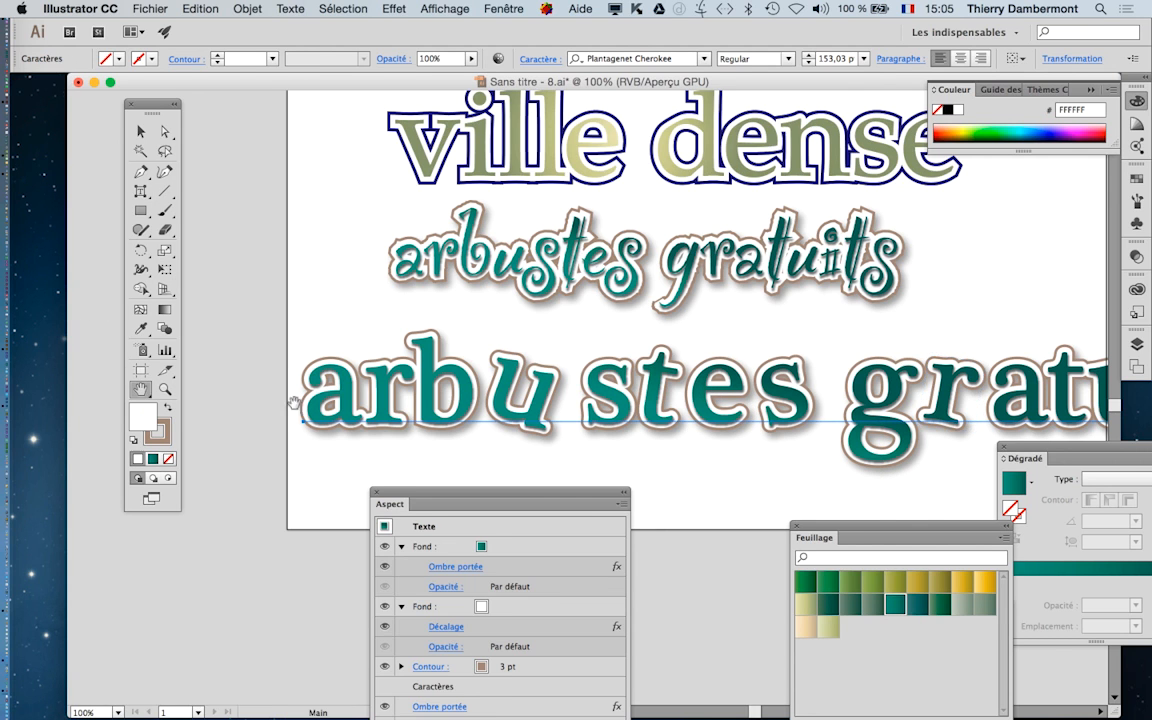
{"action": "left_click_drag", "start_coordinate": [663, 399], "coordinate": [582, 241]}
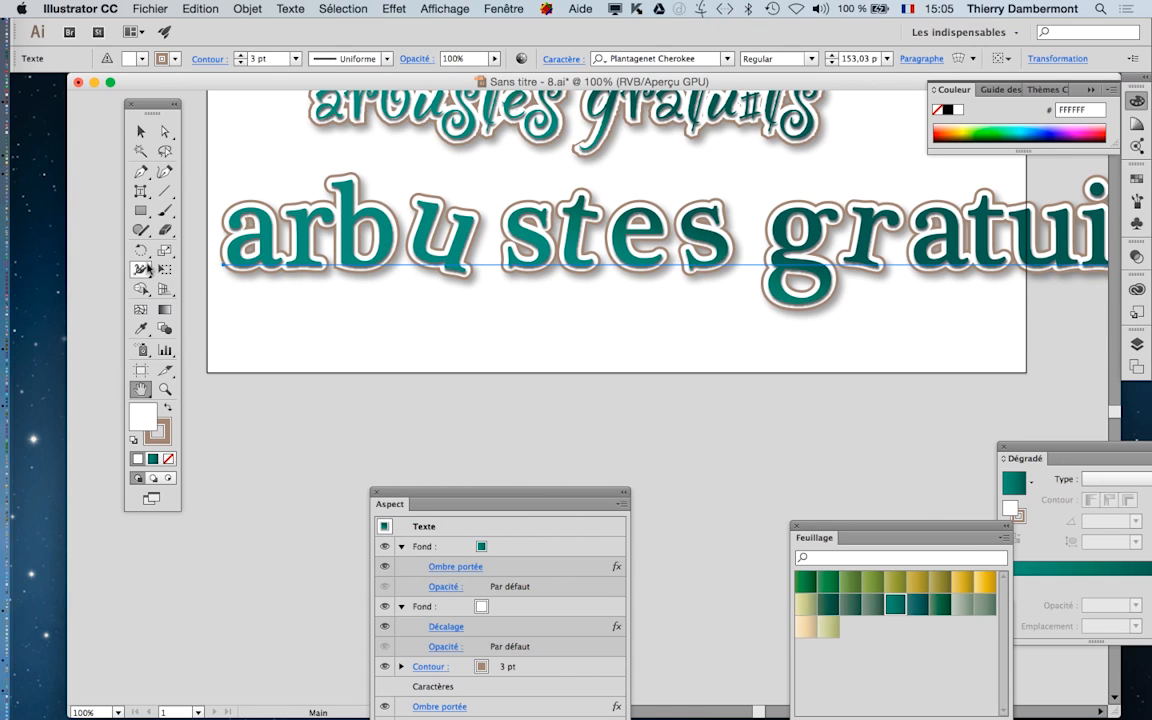
{"action": "left_click", "coordinate": [141, 194]}
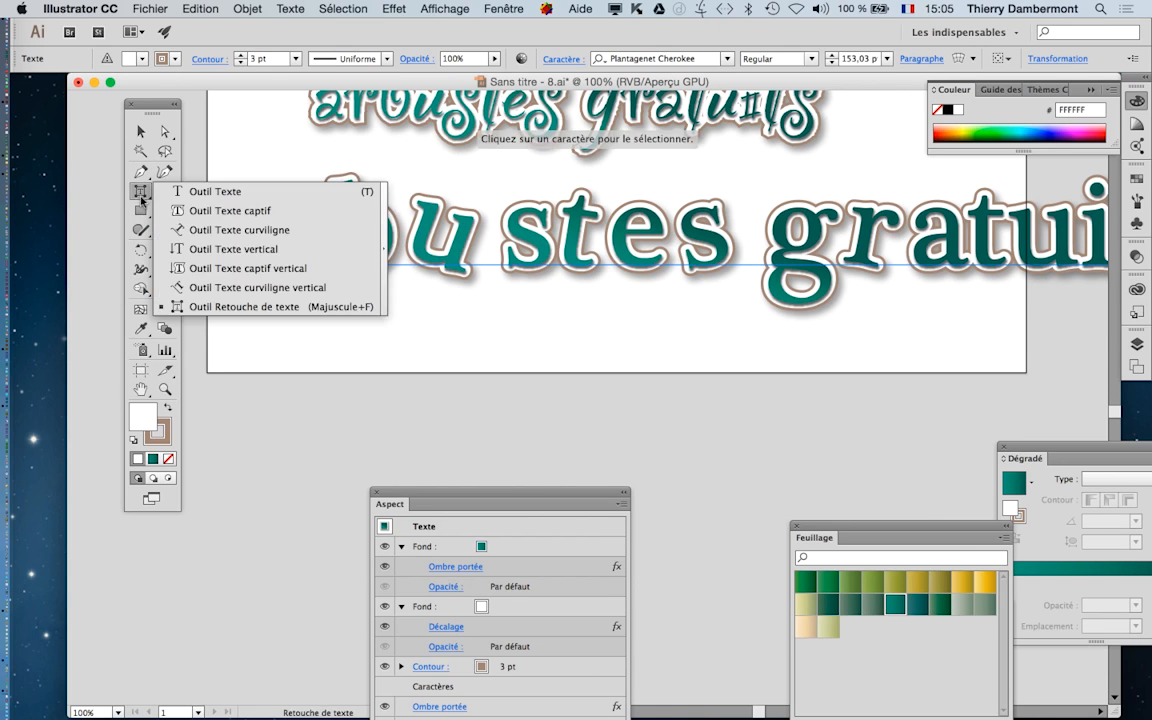
{"action": "left_click", "coordinate": [195, 193]}
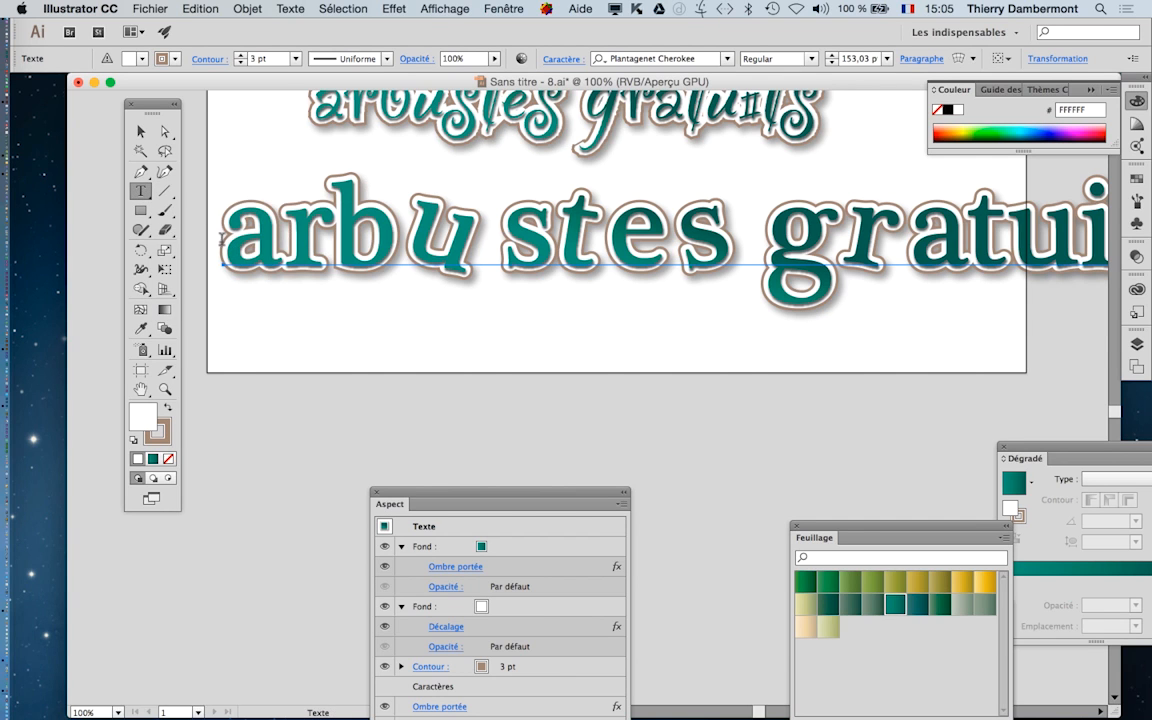
{"action": "left_click_drag", "start_coordinate": [222, 220], "coordinate": [733, 238]}
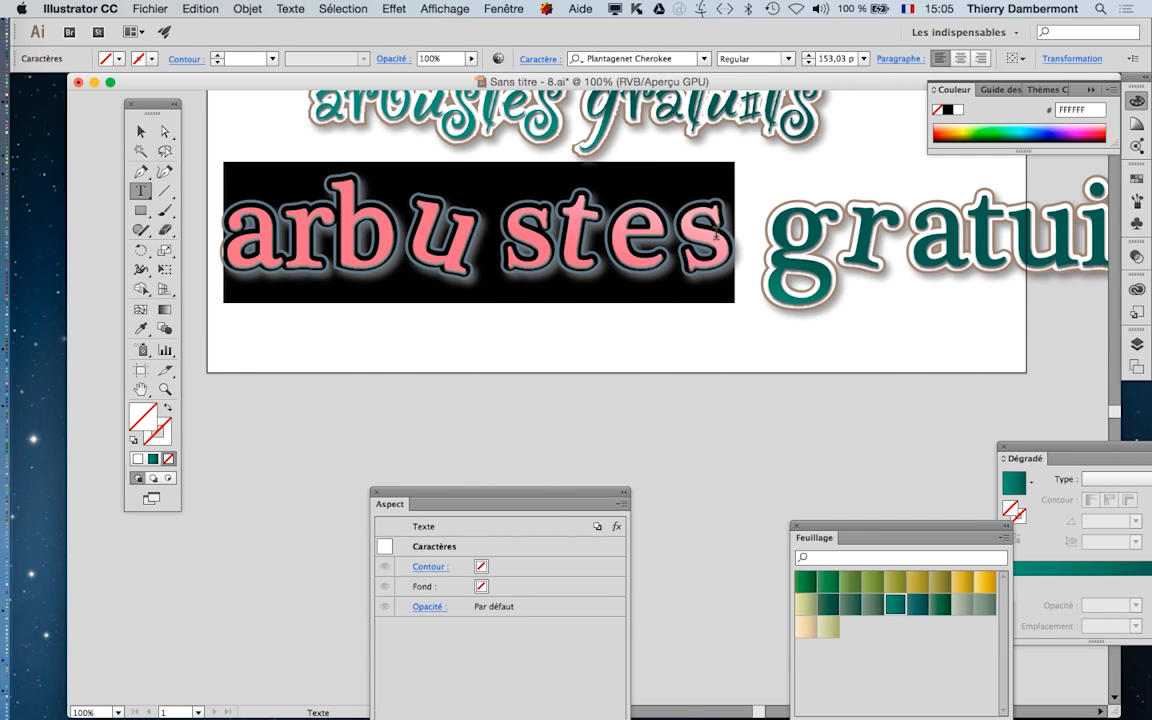
{"action": "type", "text": "sapins"}
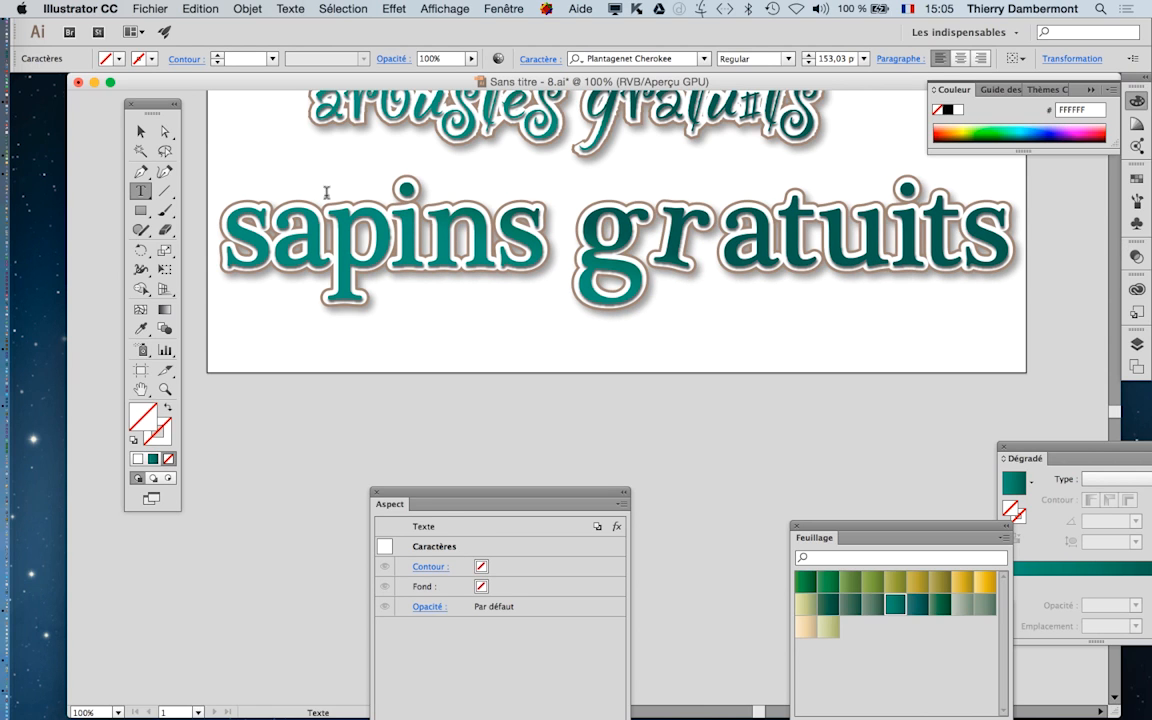
{"action": "left_click", "coordinate": [140, 131]}
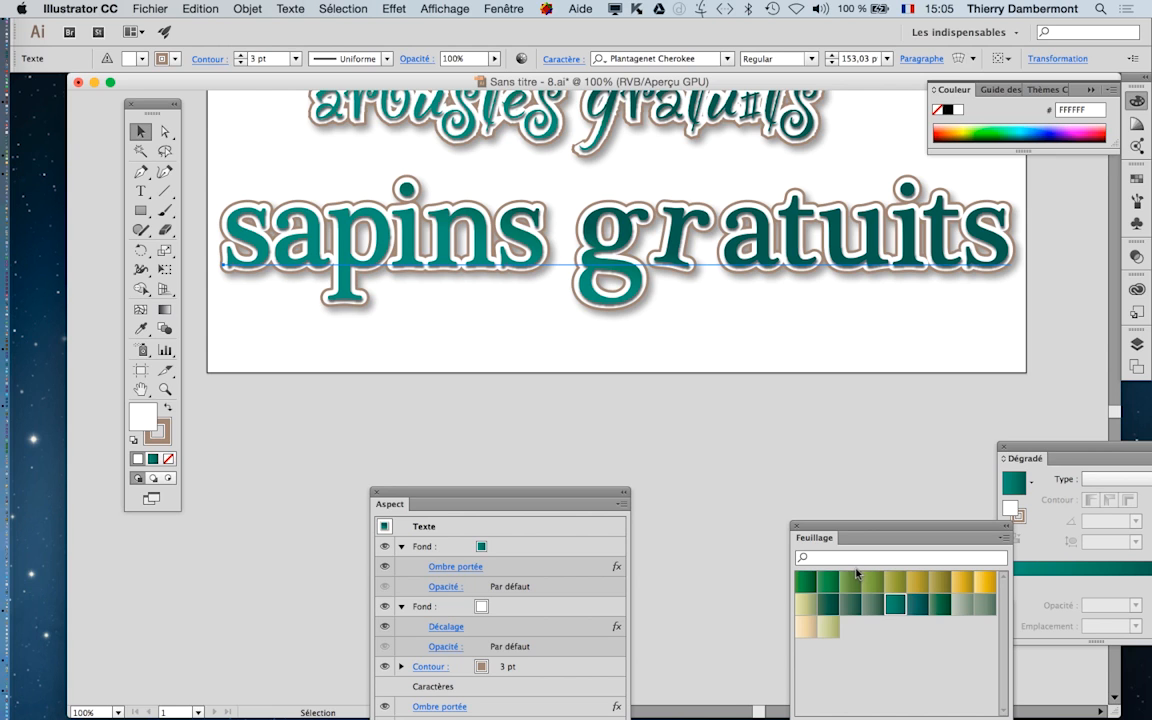
Move the Appearance panel up to show its full list, then reopen the Character panel and activate Touch Type
{"action": "left_click_drag", "start_coordinate": [593, 503], "coordinate": [650, 357]}
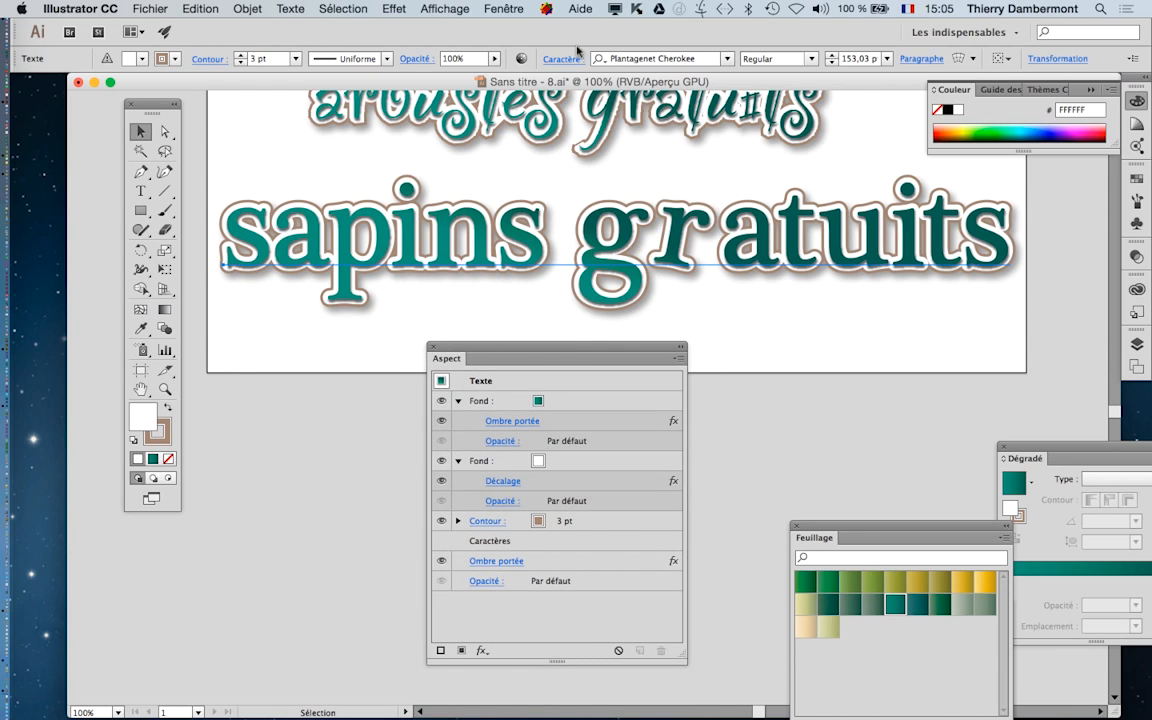
{"action": "left_click", "coordinate": [503, 9]}
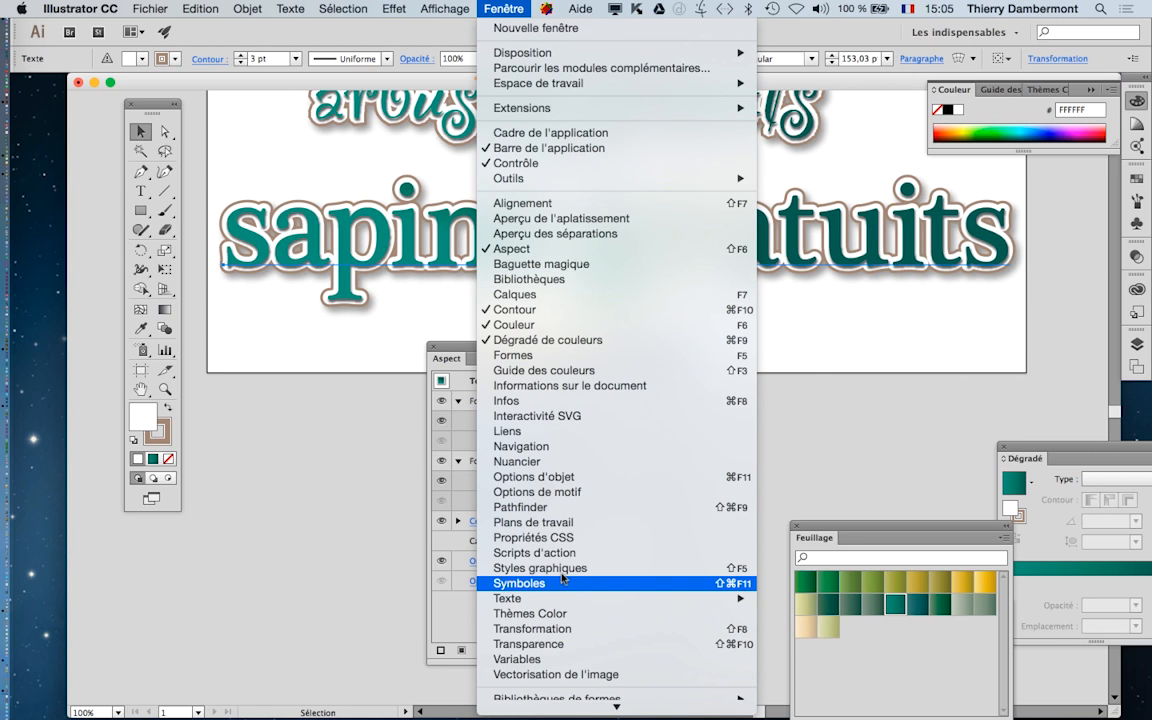
{"action": "mouse_move", "coordinate": [625, 603]}
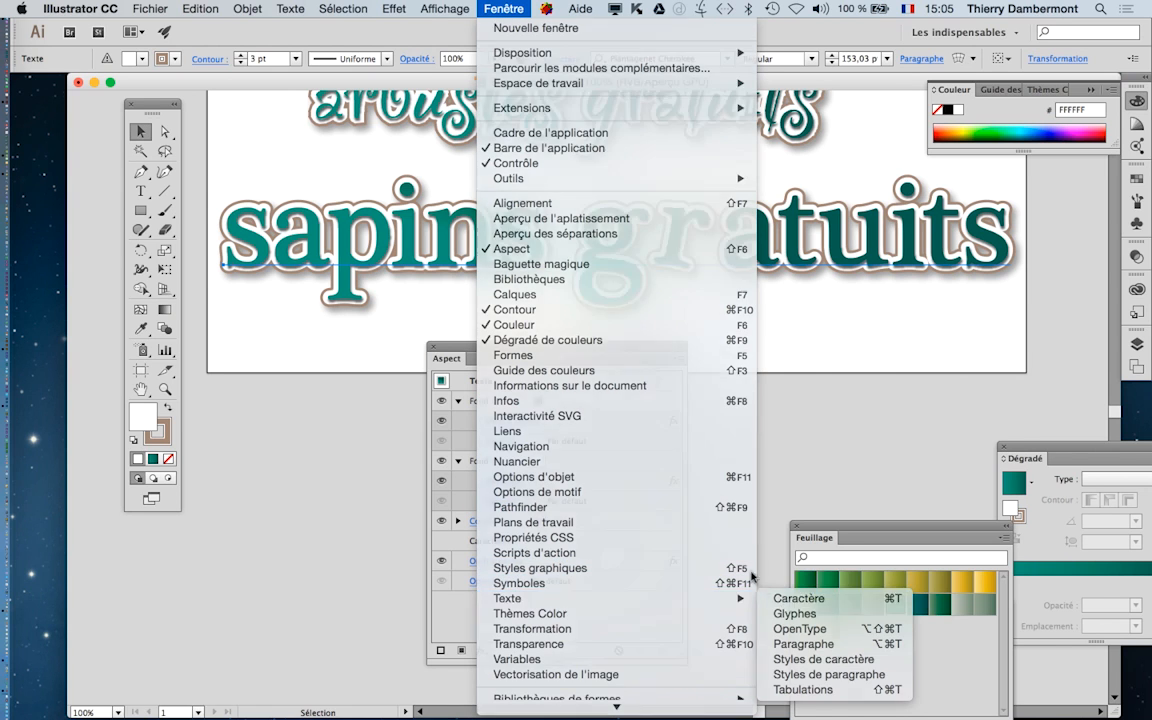
{"action": "left_click", "coordinate": [790, 598]}
{"action": "left_click", "coordinate": [706, 293]}
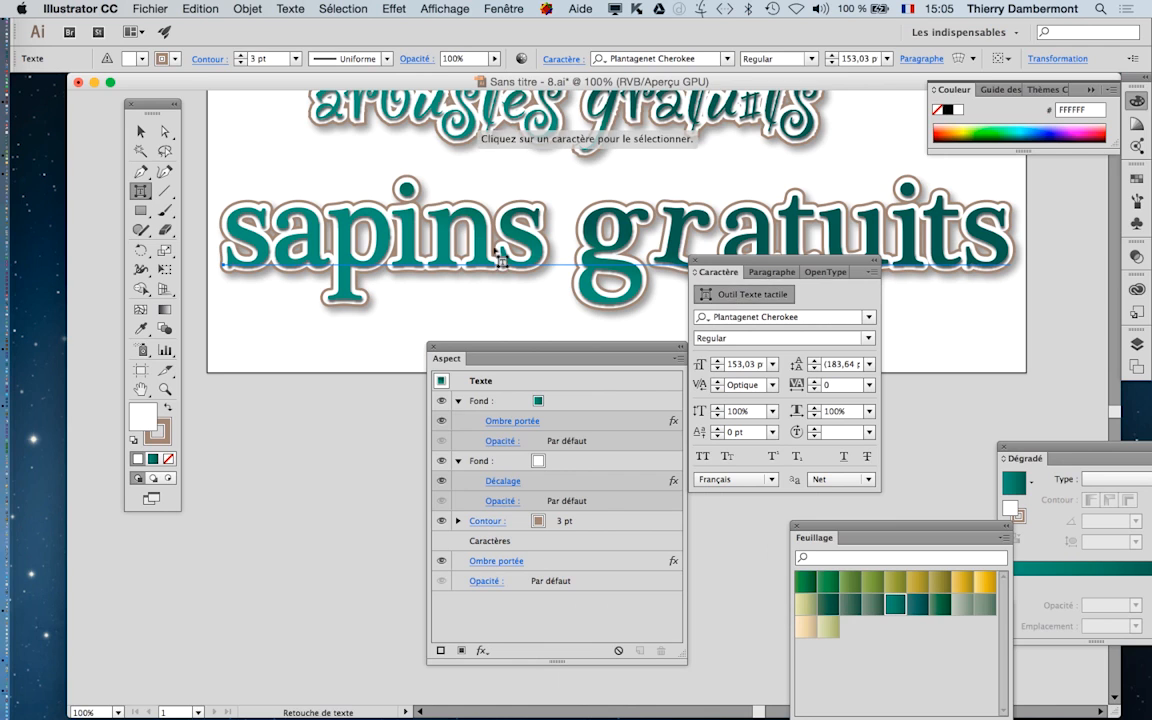
Tilt the "i" of "sapins" slightly counterclockwise and rotate its "a" to about -12.7°
{"action": "left_click", "coordinate": [408, 207]}
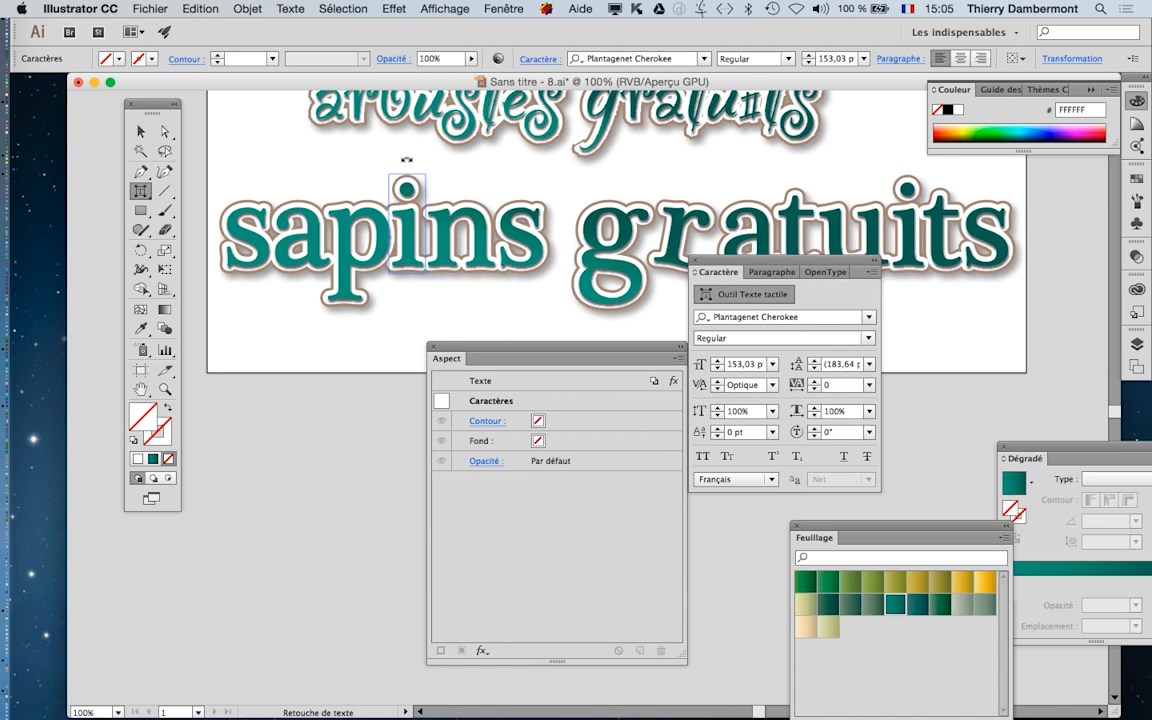
{"action": "left_click_drag", "start_coordinate": [405, 160], "coordinate": [398, 160]}
{"action": "left_click", "coordinate": [314, 225]}
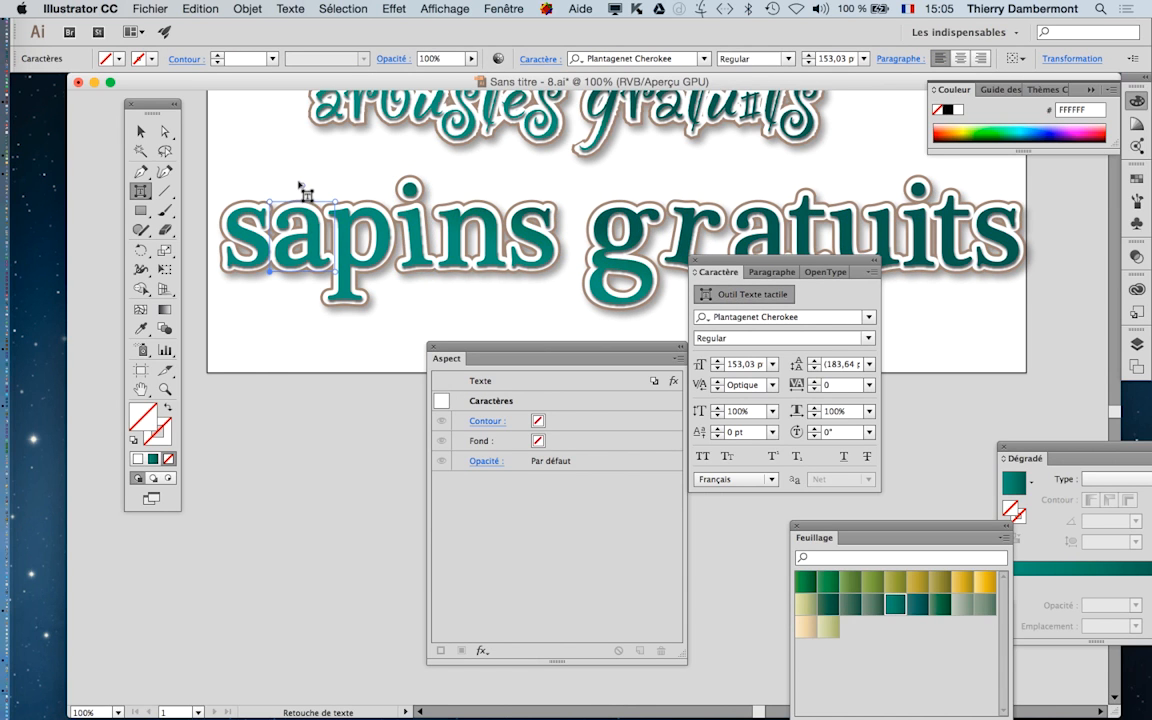
{"action": "left_click_drag", "start_coordinate": [301, 184], "coordinate": [315, 199]}
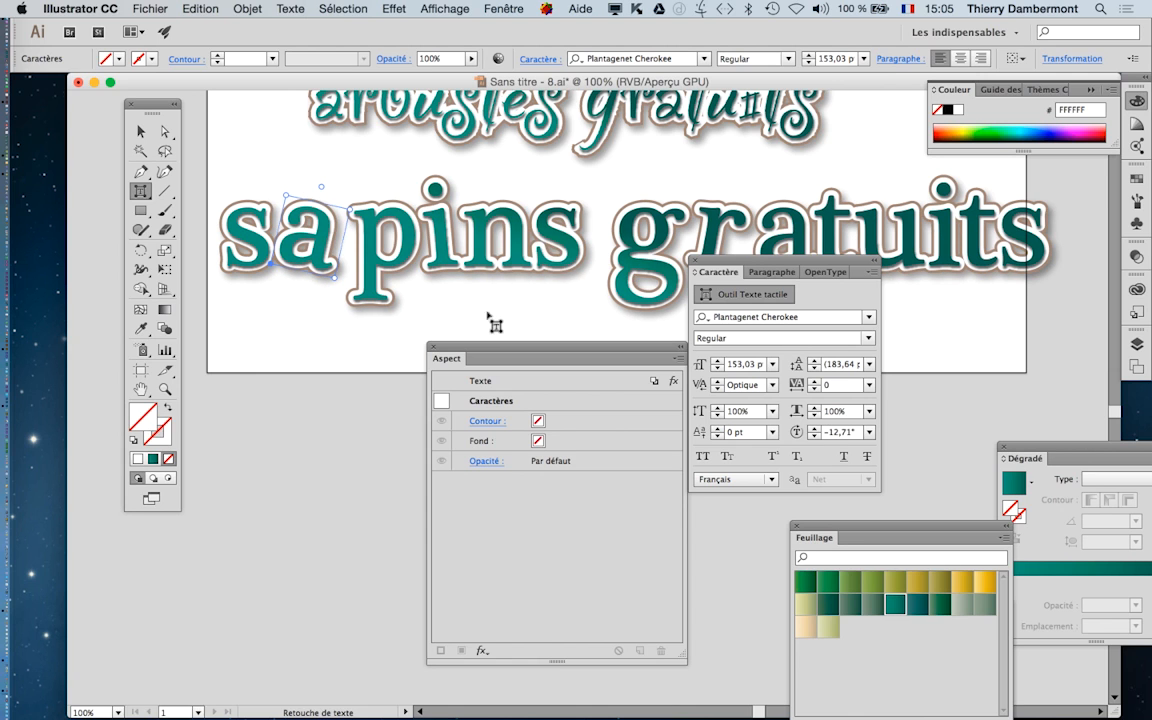
Rotate the "n" of "sapins" to about 7.7° and the "i" of "gratuits" to about -3.9°, and deselect the text
{"action": "left_click", "coordinate": [505, 217]}
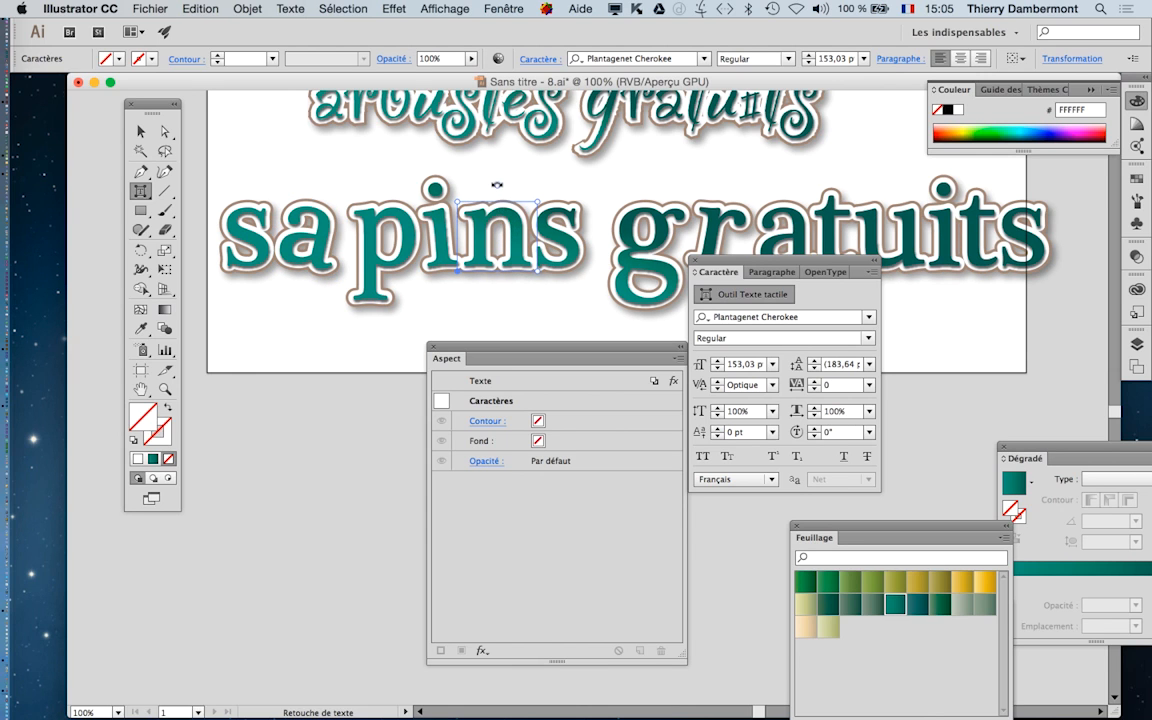
{"action": "left_click_drag", "start_coordinate": [497, 185], "coordinate": [485, 181]}
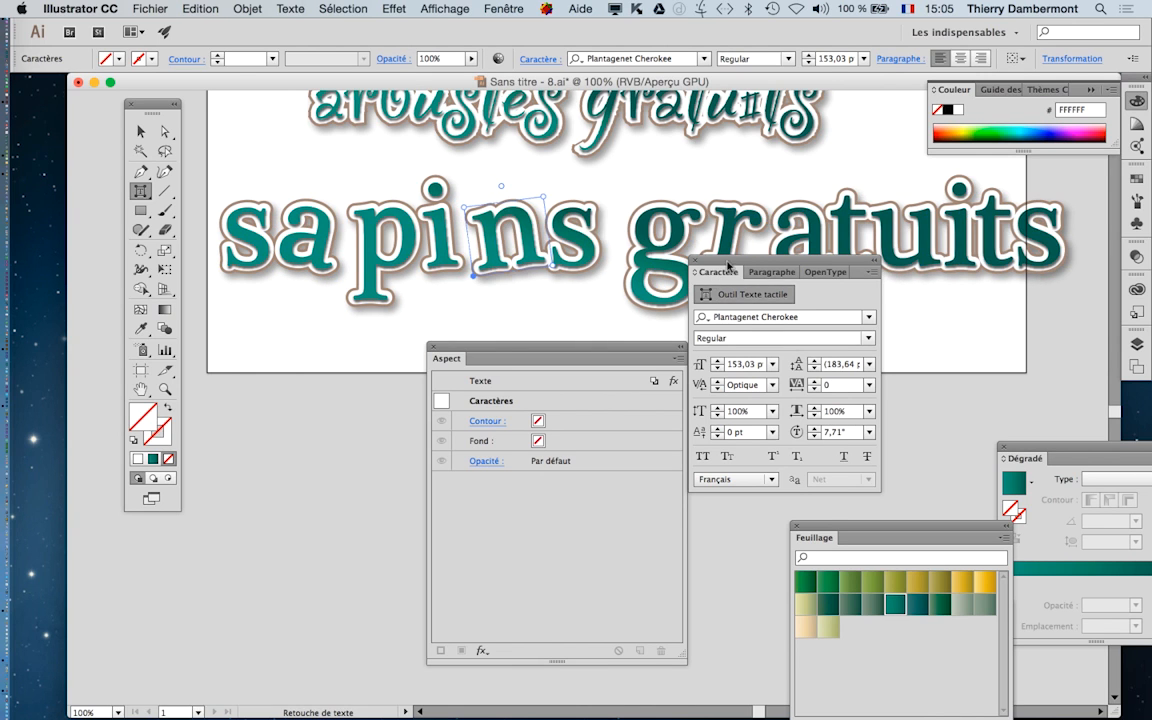
{"action": "left_click_drag", "start_coordinate": [729, 266], "coordinate": [741, 315]}
{"action": "left_click", "coordinate": [962, 226]}
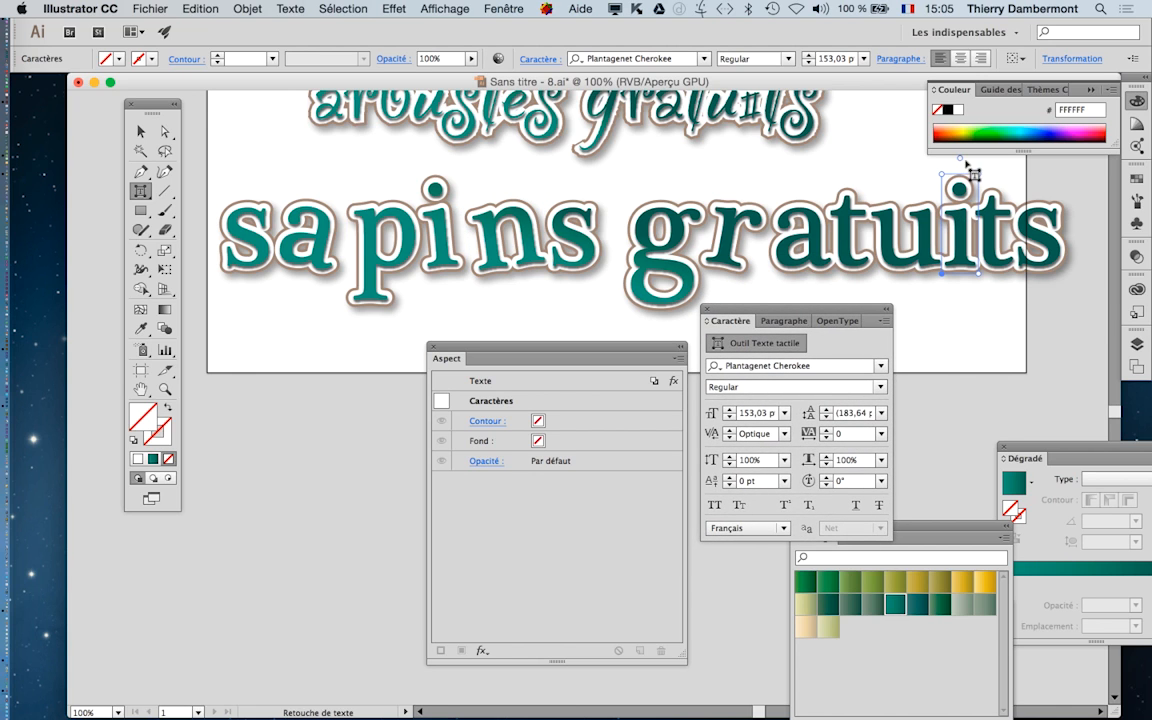
{"action": "left_click_drag", "start_coordinate": [958, 158], "coordinate": [967, 157]}
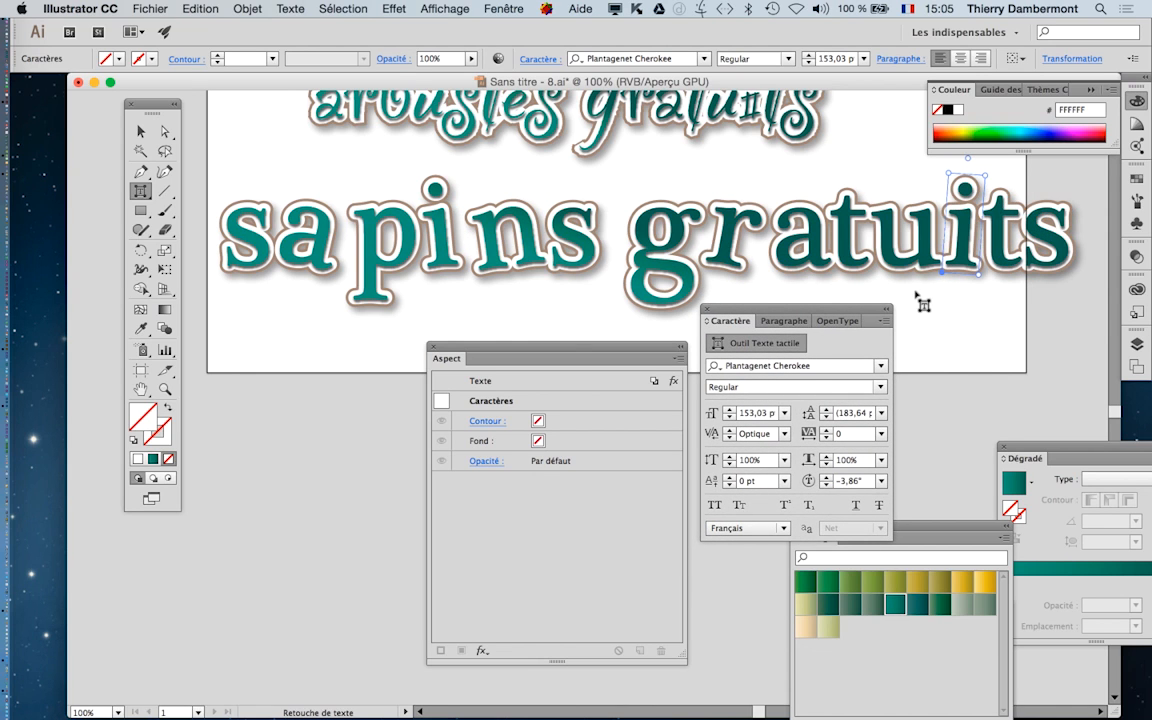
{"action": "left_click", "coordinate": [140, 131]}
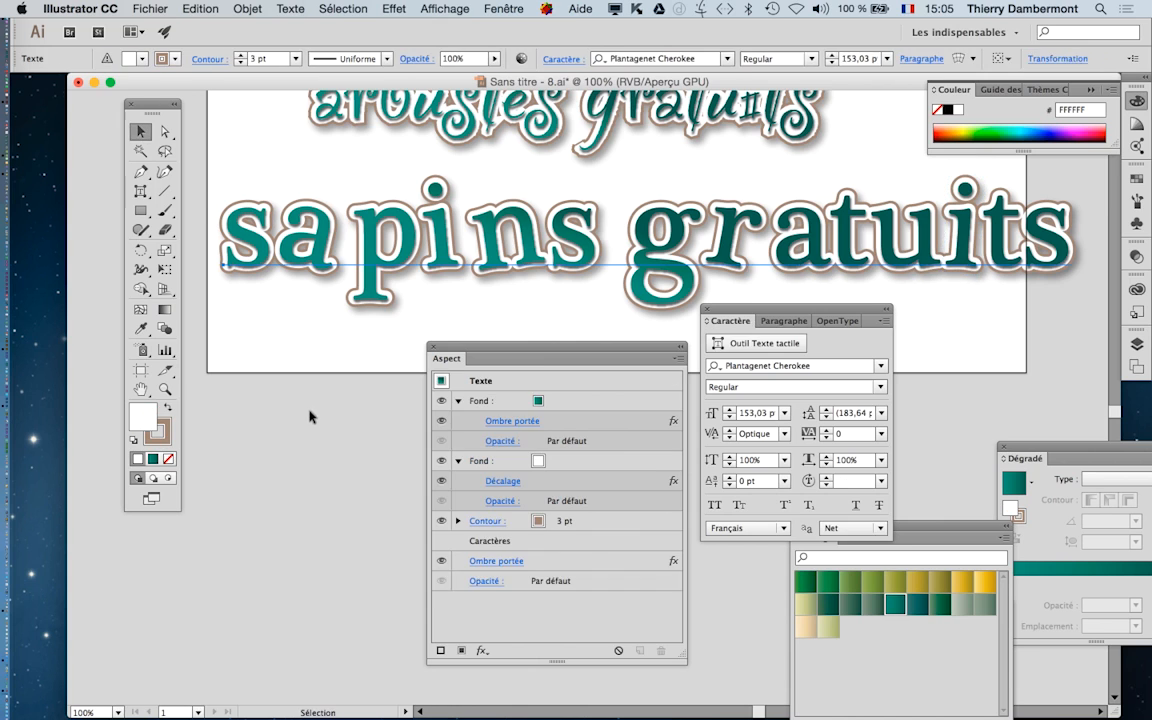
{"action": "left_click", "coordinate": [311, 414]}
Move the Character panel away from the text, rotate the "u" of "gratuits" to 7° with Touch Type, and deselect
{"action": "left_click_drag", "start_coordinate": [769, 311], "coordinate": [918, 401]}
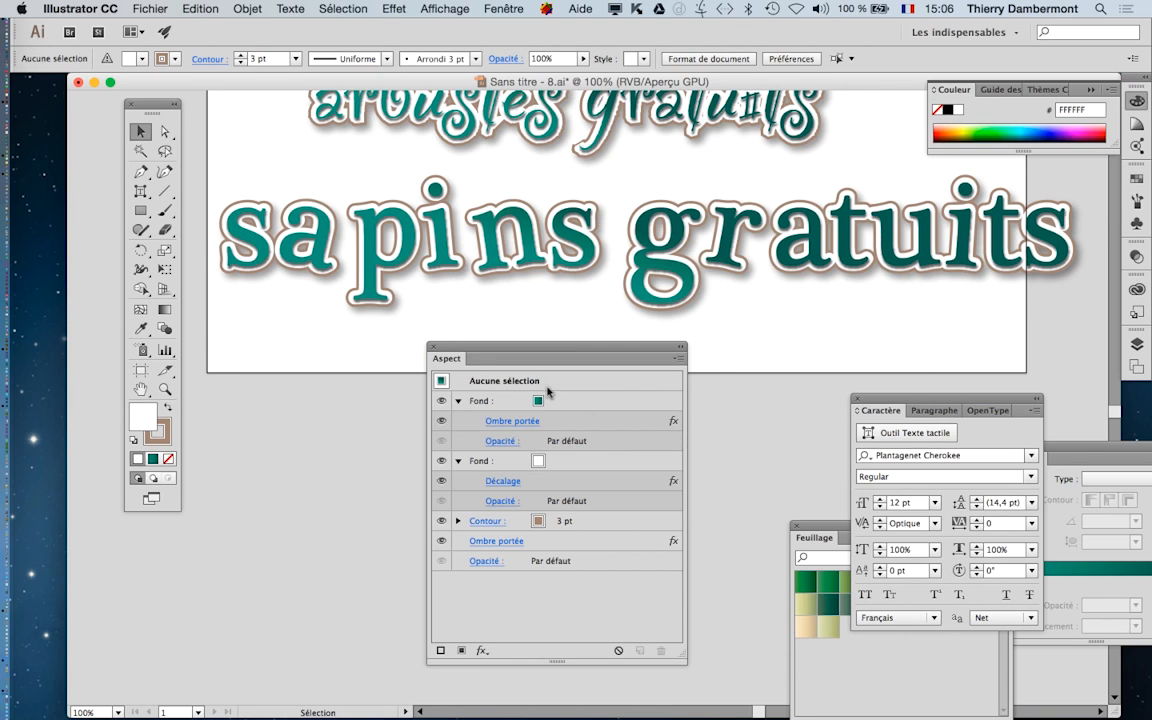
{"action": "left_click", "coordinate": [876, 433]}
{"action": "left_click", "coordinate": [897, 240]}
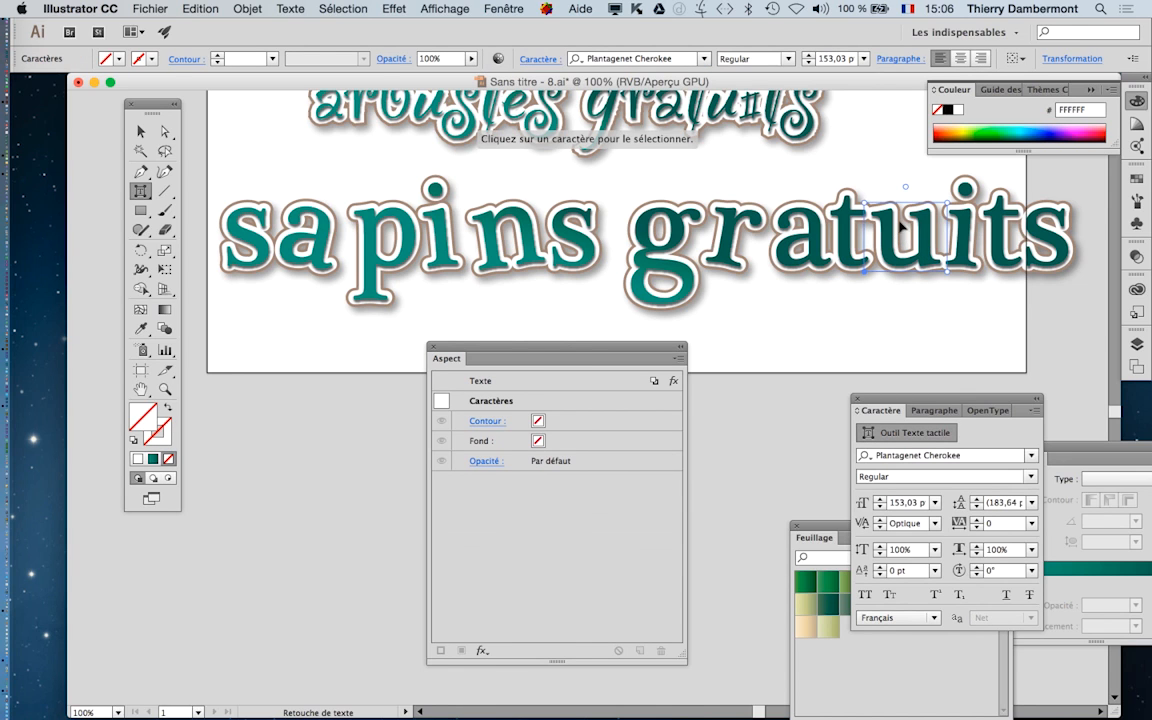
{"action": "left_click_drag", "start_coordinate": [905, 186], "coordinate": [895, 185]}
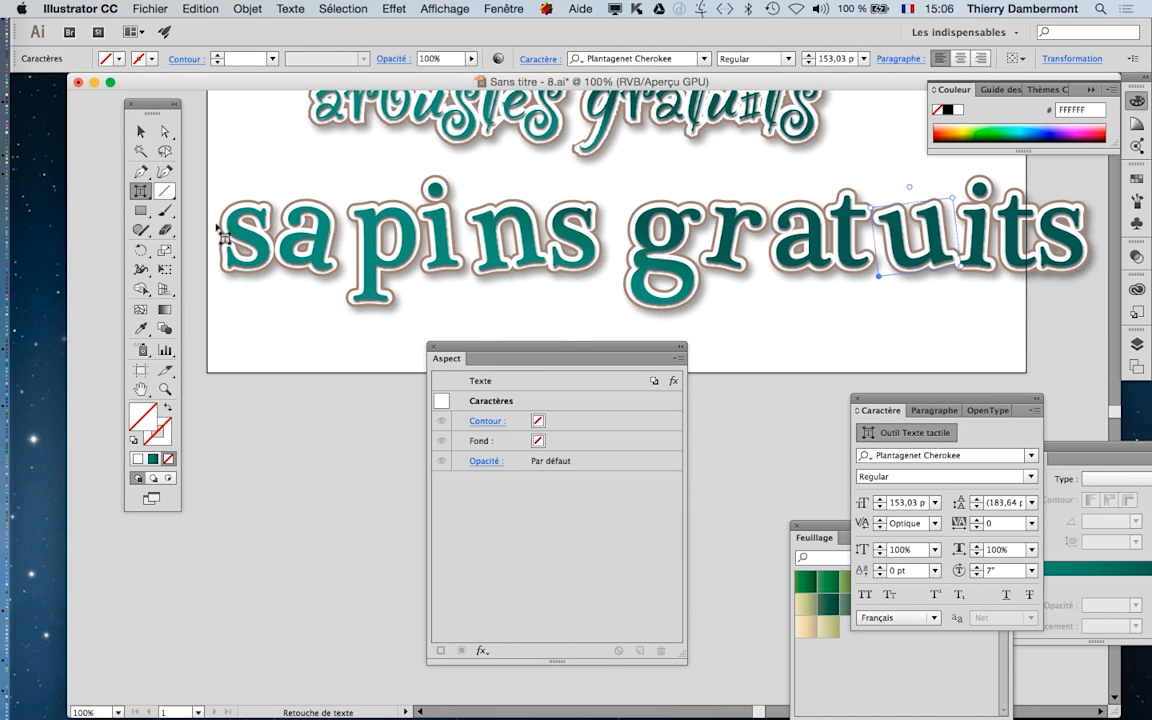
{"action": "left_click", "coordinate": [642, 285], "text": "alt+super"}
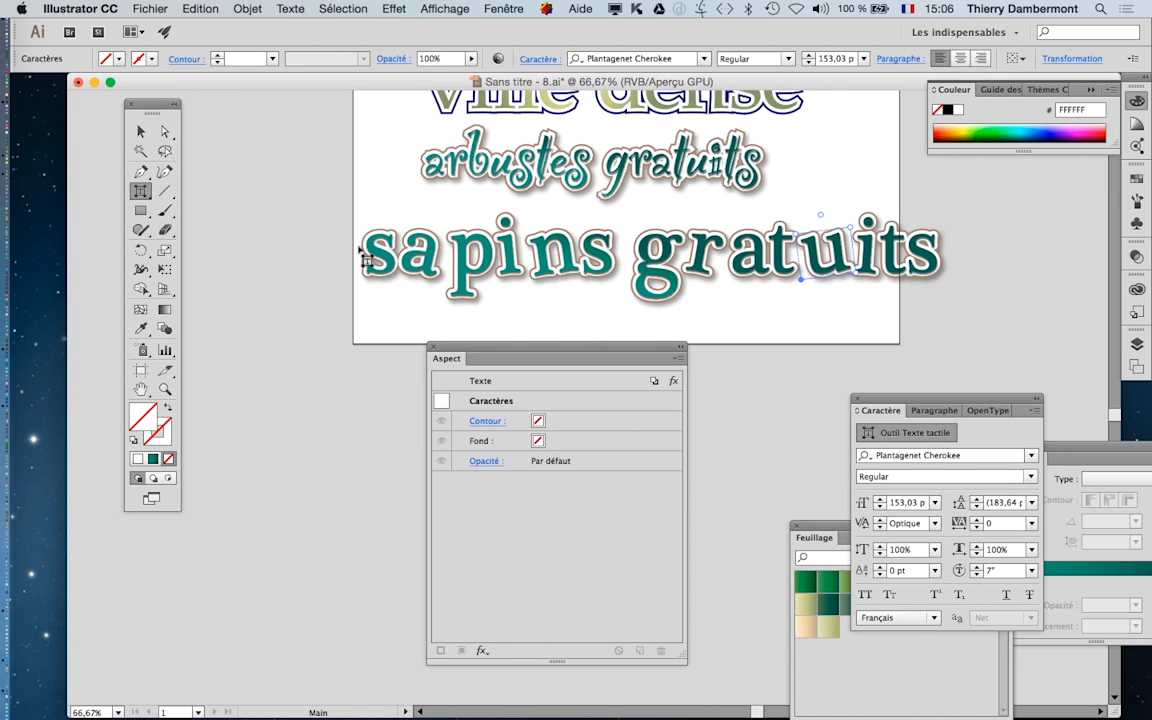
{"action": "left_click", "coordinate": [141, 131]}
{"action": "left_click", "coordinate": [209, 206]}
Extend the artboard's right edge to a width of about 1175 px, past "sapins gratuits", and its left edge slightly outward
{"action": "left_click", "coordinate": [141, 390]}
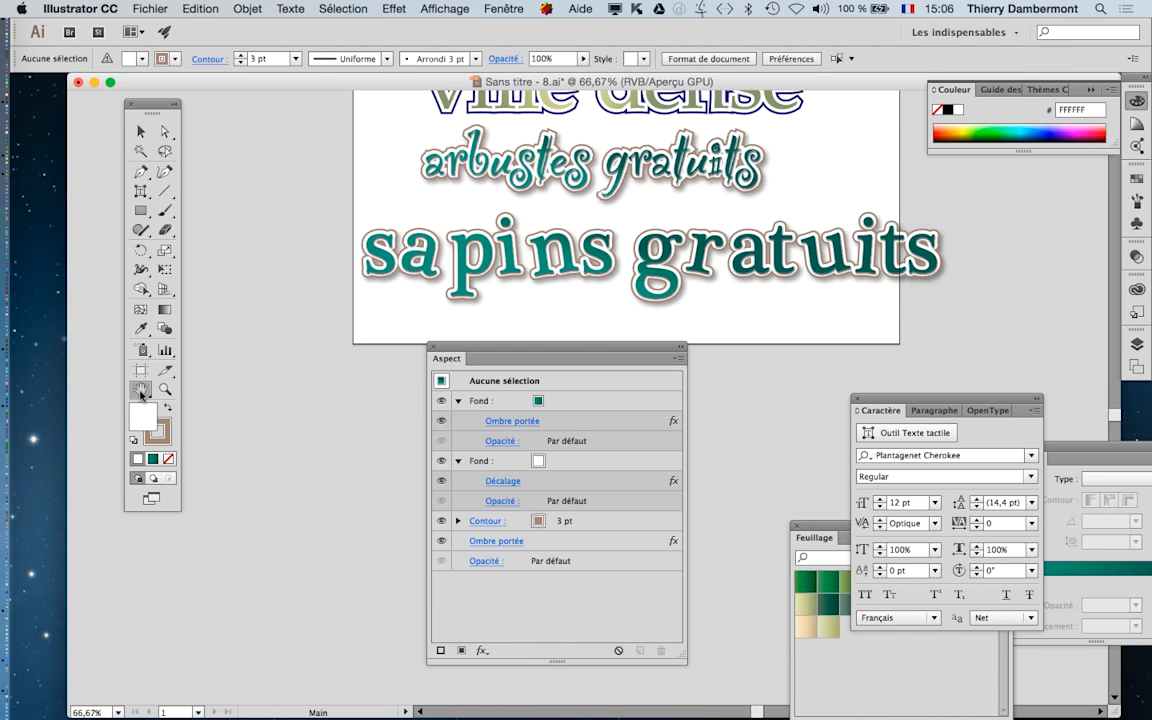
{"action": "left_click_drag", "start_coordinate": [529, 309], "coordinate": [478, 267]}
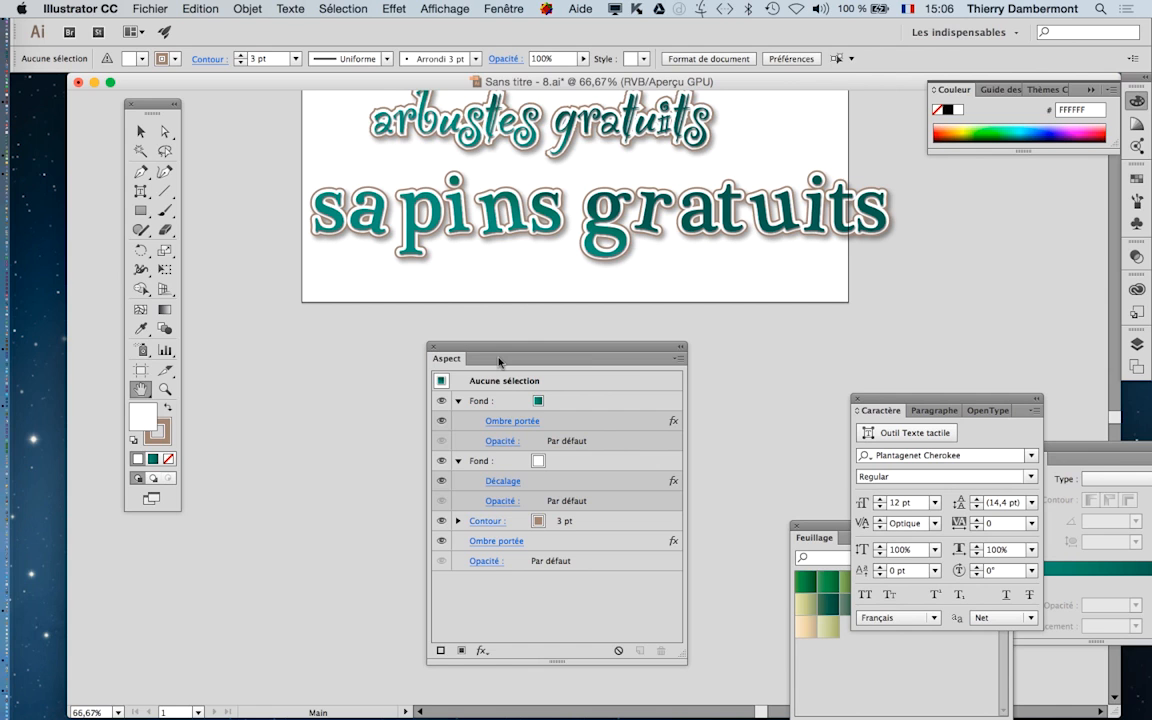
{"action": "left_click", "coordinate": [468, 251], "text": "alt+super"}
{"action": "left_click_drag", "start_coordinate": [470, 252], "coordinate": [408, 300]}
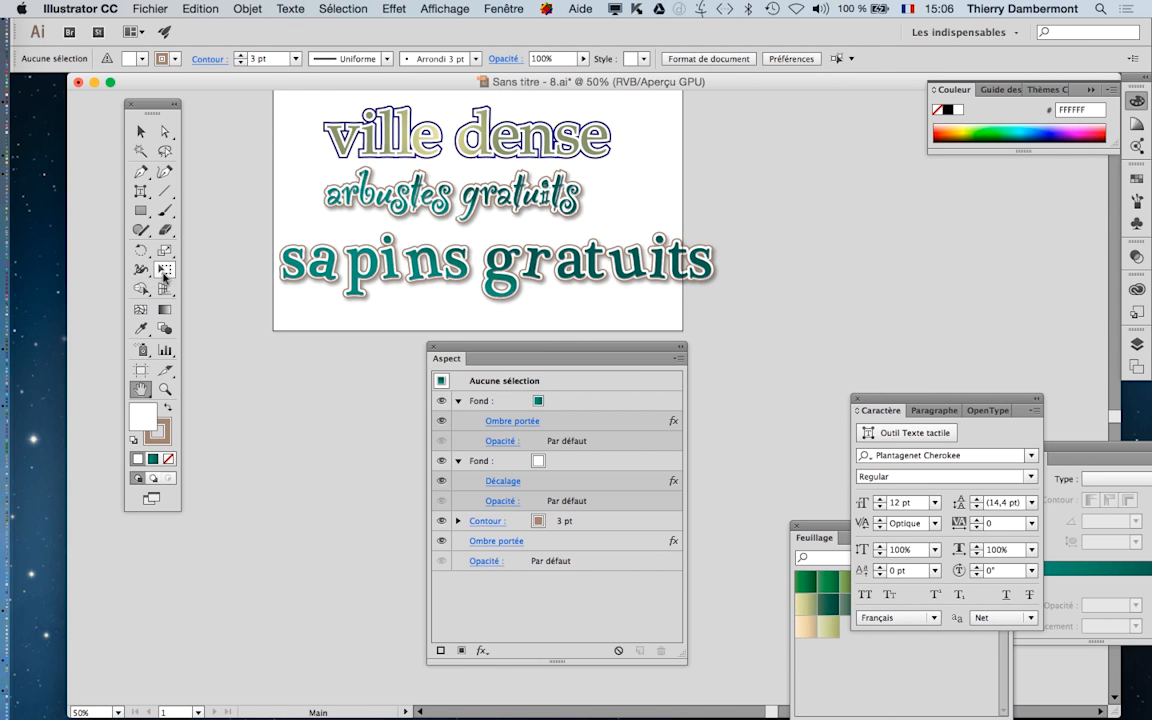
{"action": "left_click", "coordinate": [141, 369]}
{"action": "left_click_drag", "start_coordinate": [683, 178], "coordinate": [743, 178]}
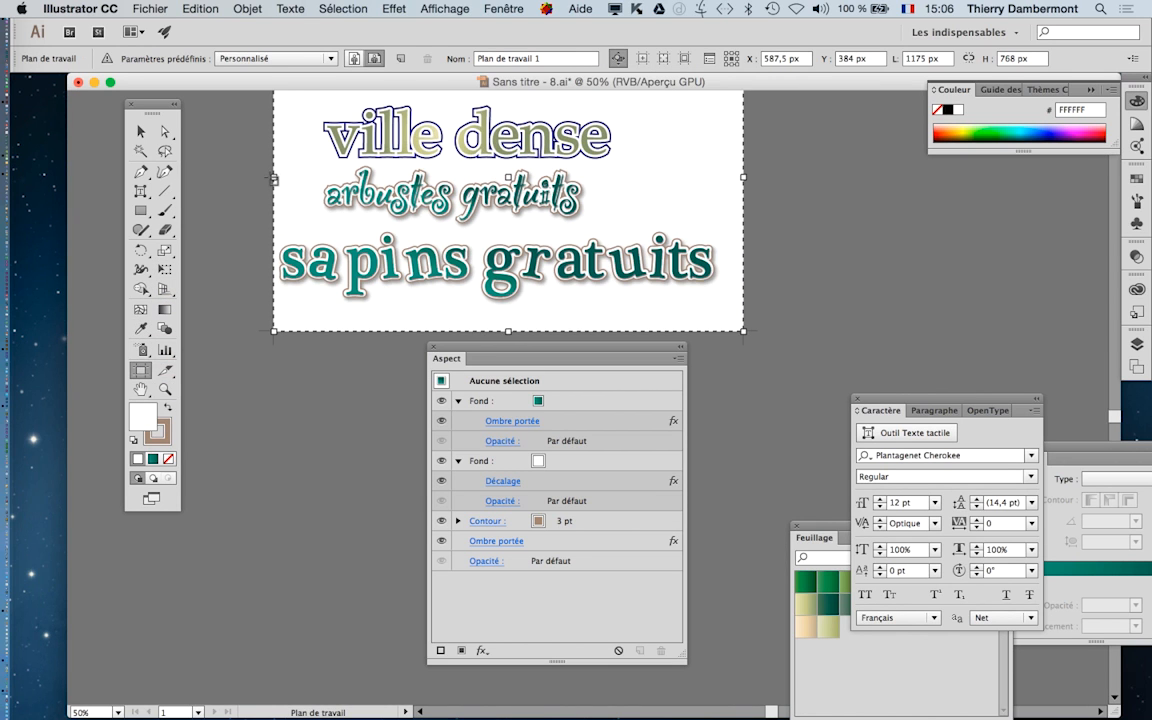
{"action": "left_click_drag", "start_coordinate": [274, 177], "coordinate": [256, 177]}
{"action": "left_click", "coordinate": [140, 131]}
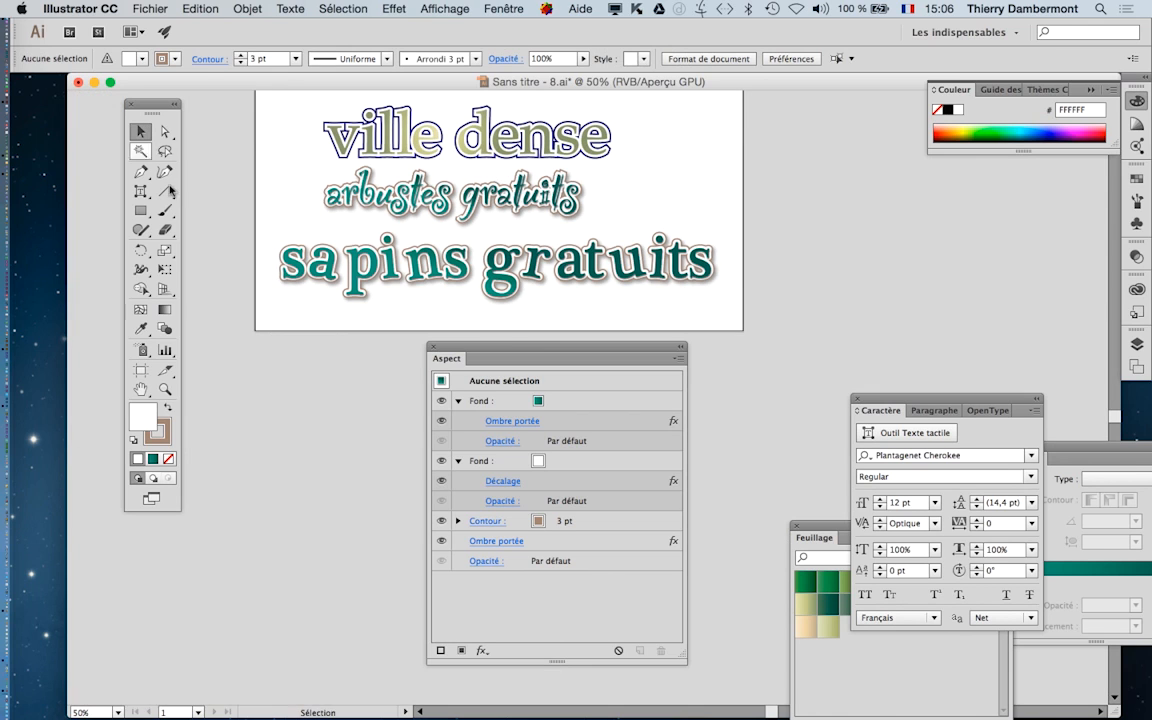
Move the Appearance panel down clear of the artboard and bring all four text lines into view
{"action": "left_click_drag", "start_coordinate": [454, 350], "coordinate": [421, 467]}
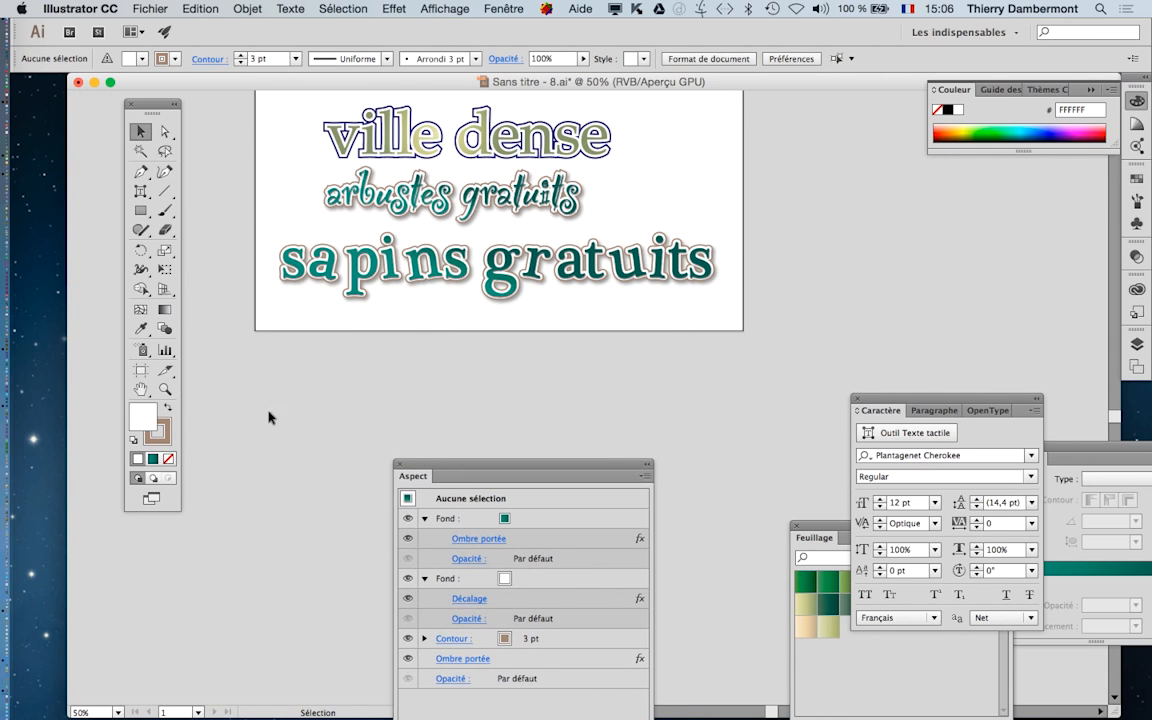
{"action": "left_click", "coordinate": [141, 389]}
{"action": "scroll", "coordinate": [368, 396], "scroll_direction": "up", "scroll_amount": 5}
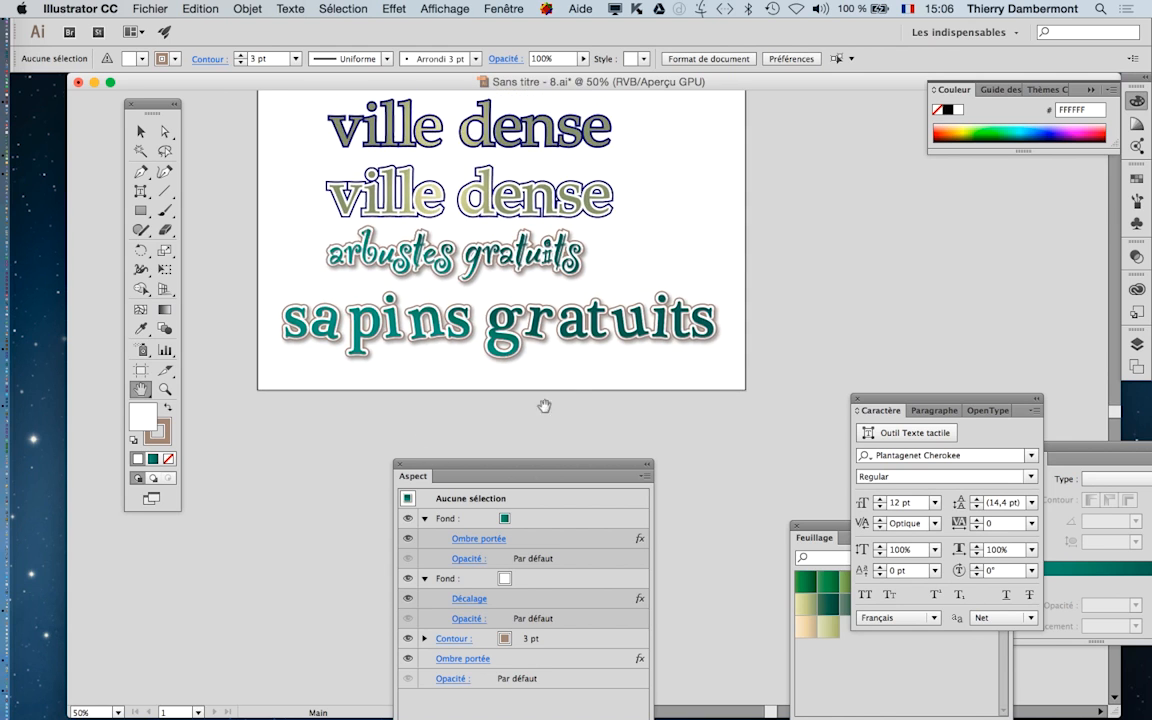
{"action": "left_click_drag", "start_coordinate": [580, 410], "coordinate": [582, 418]}
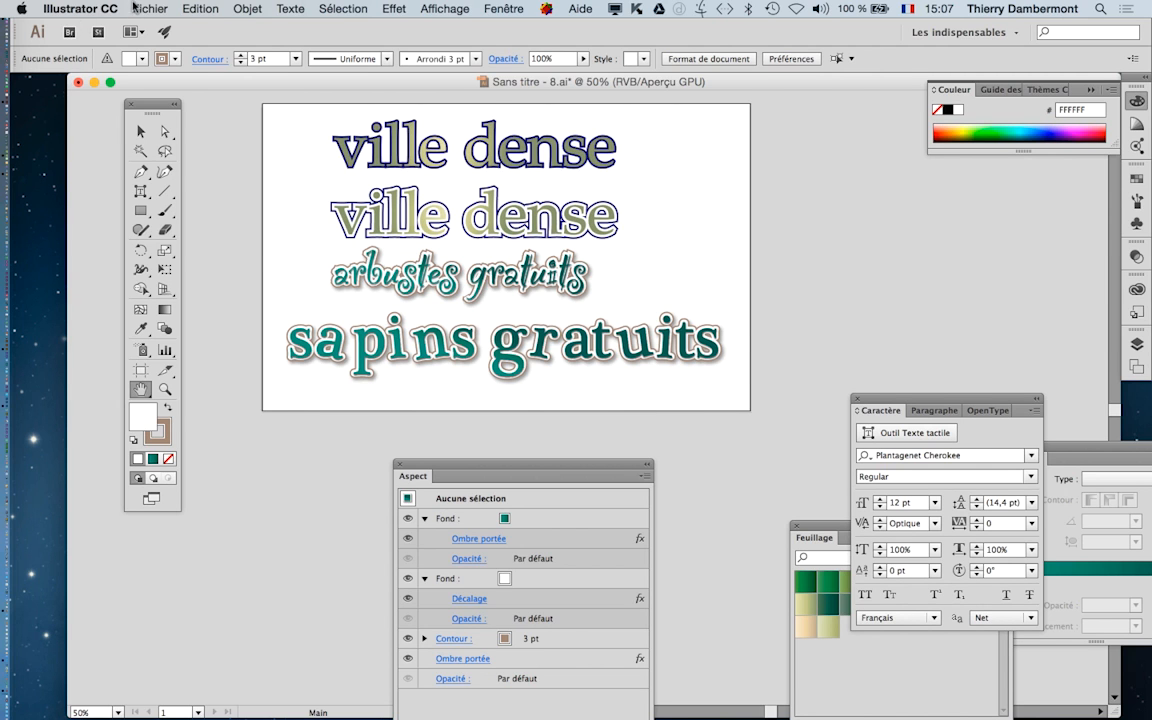
Examine the choices for scratch disks 1 and 2 in the plug-ins and scratch disks preferences, and dismiss the dialog without saving
{"action": "left_click", "coordinate": [102, 8]}
{"action": "mouse_move", "coordinate": [120, 52]}
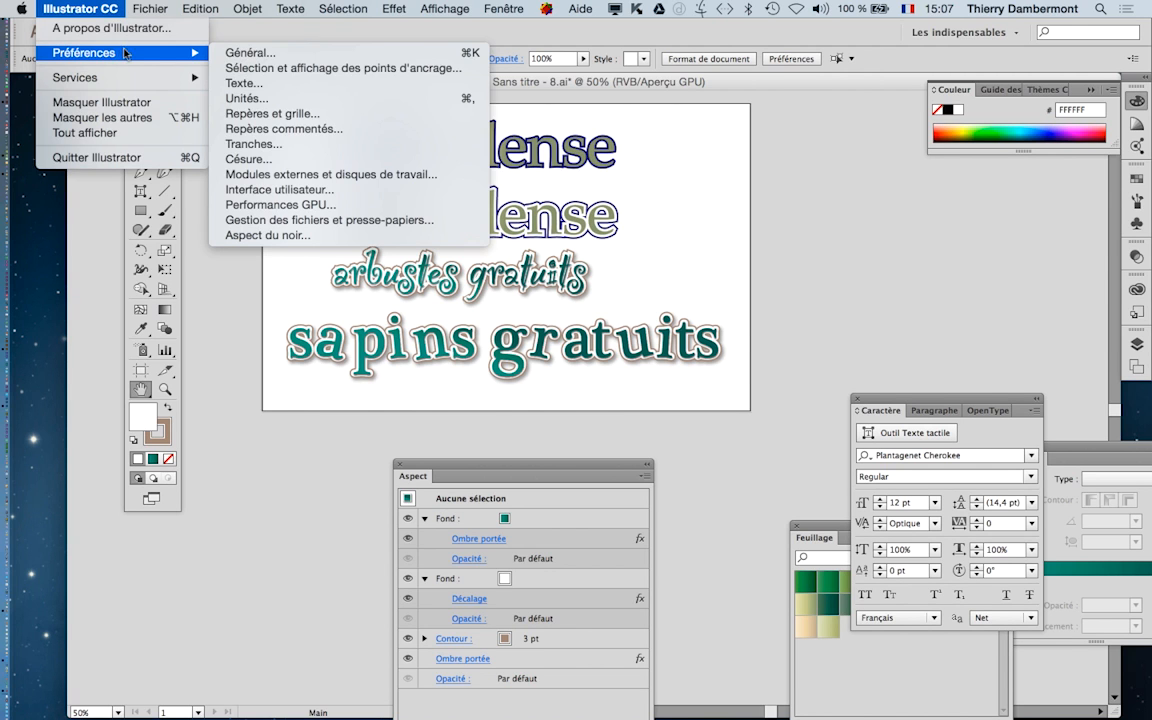
{"action": "left_click", "coordinate": [345, 177]}
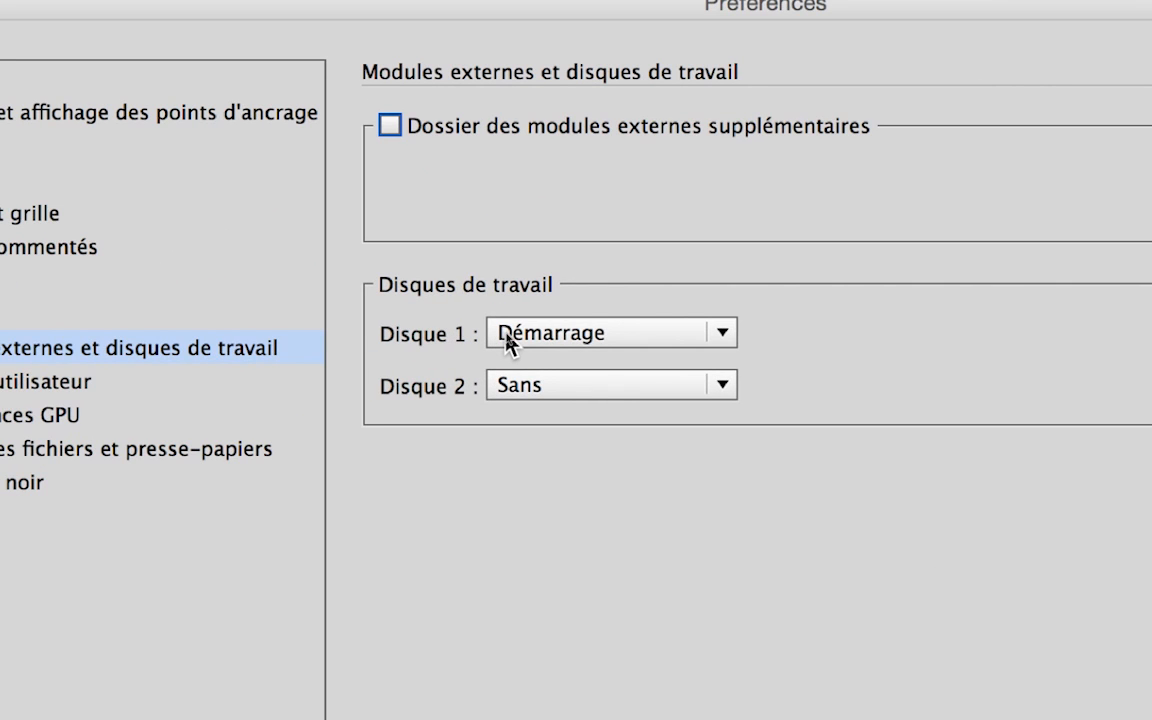
{"action": "left_click", "coordinate": [510, 342]}
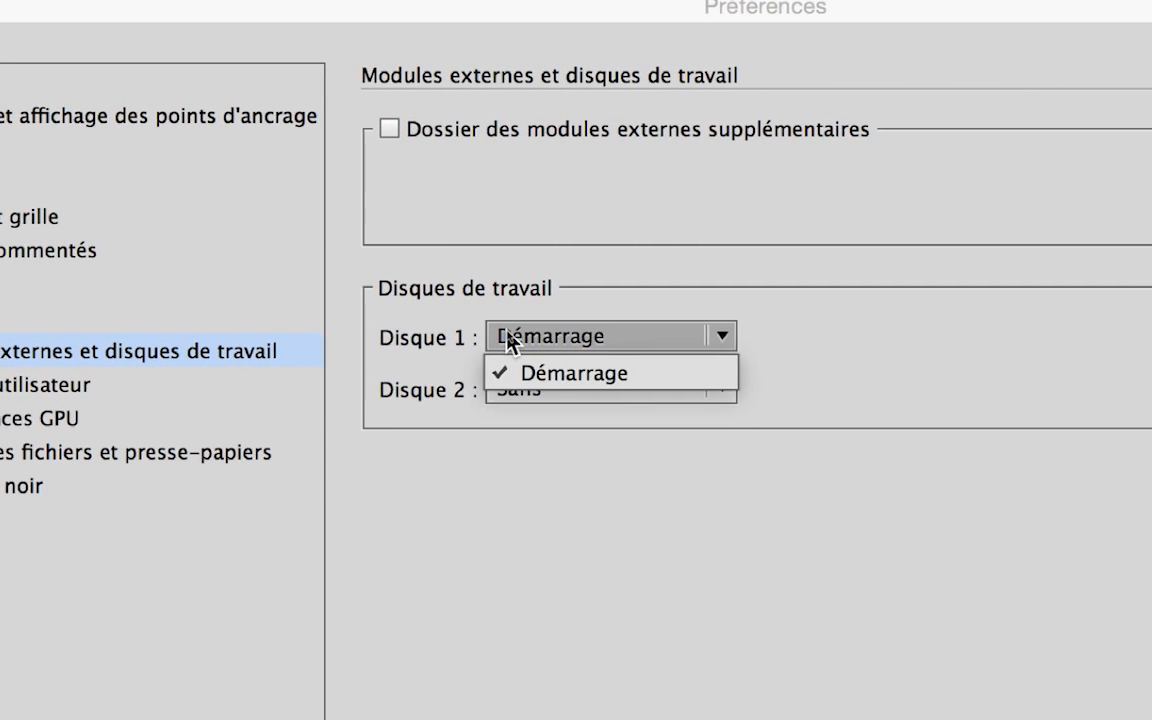
{"action": "left_click", "coordinate": [522, 382]}
{"action": "left_click", "coordinate": [530, 395]}
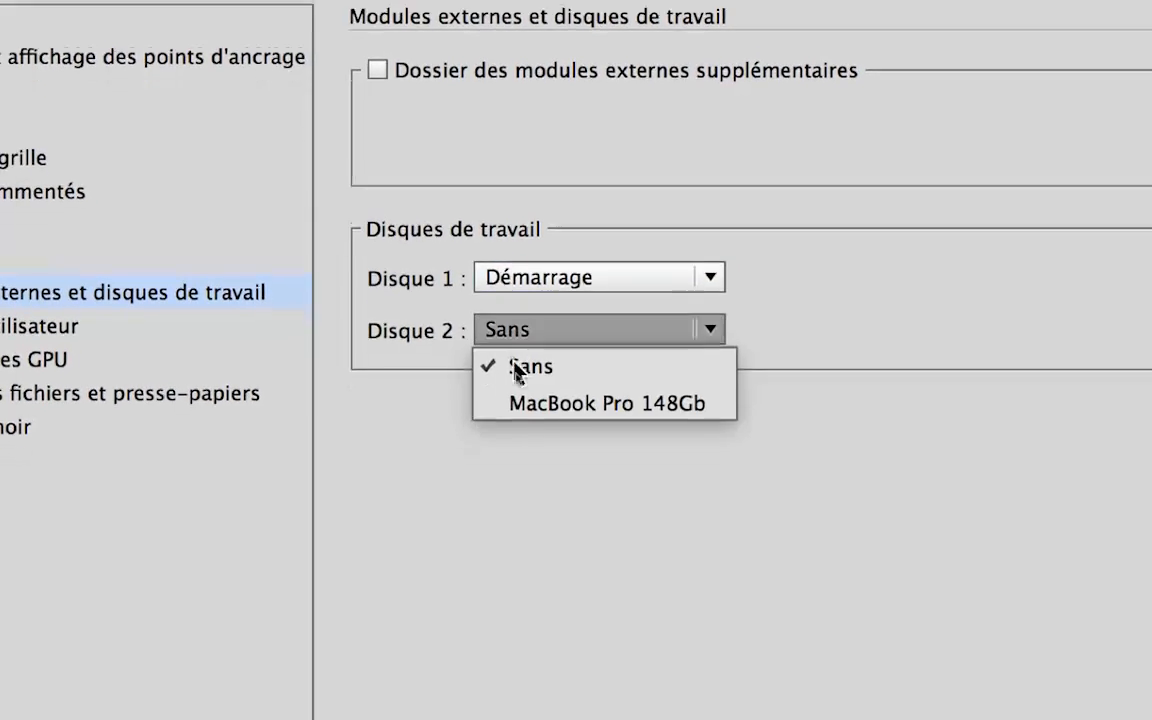
{"action": "left_click", "coordinate": [442, 408]}
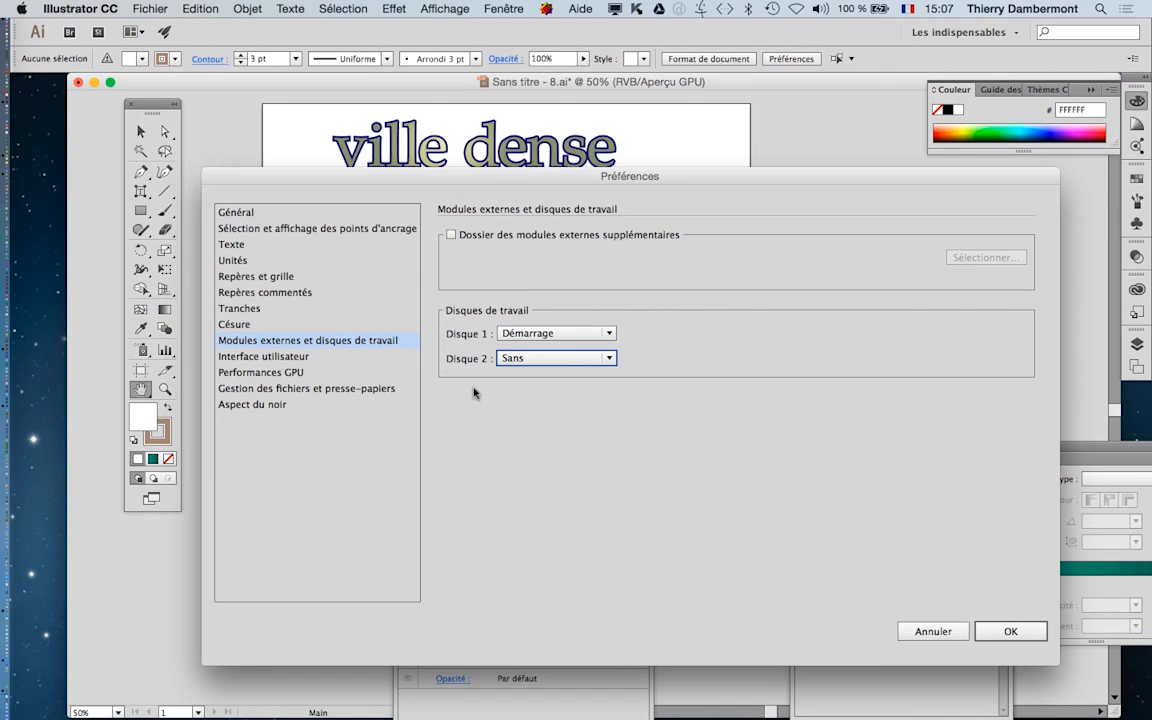
{"action": "left_click", "coordinate": [928, 634]}
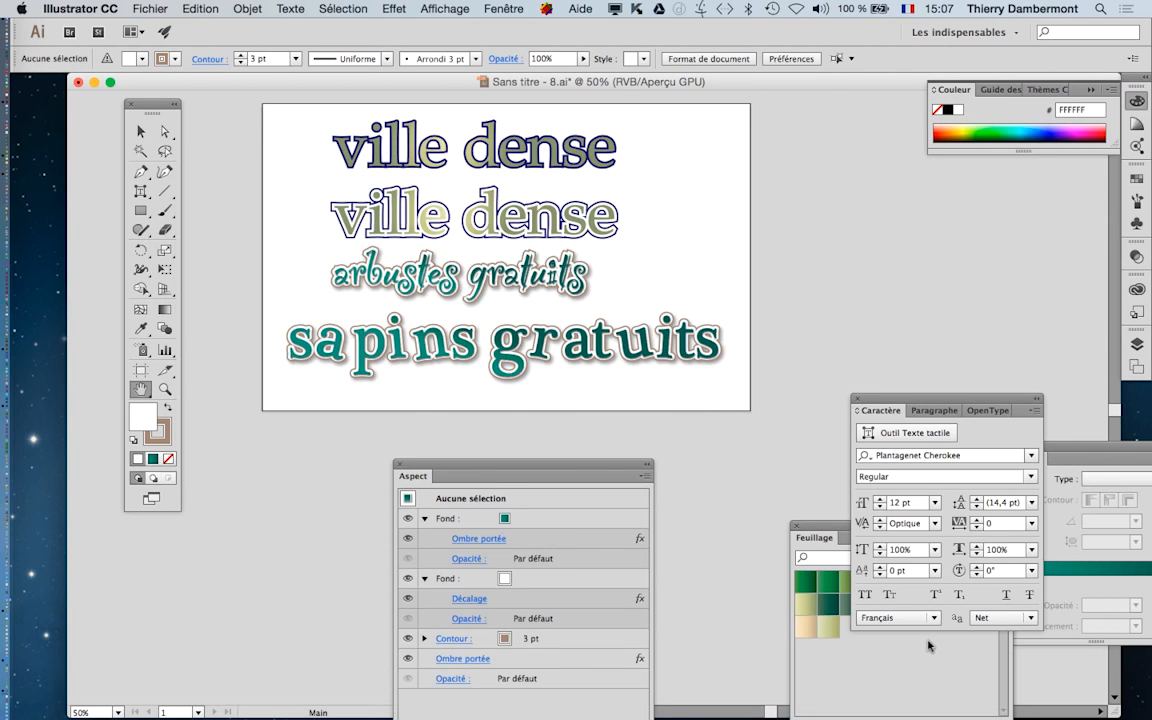
Switch the document display to CPU preview and back to GPU preview
{"action": "left_click", "coordinate": [450, 9]}
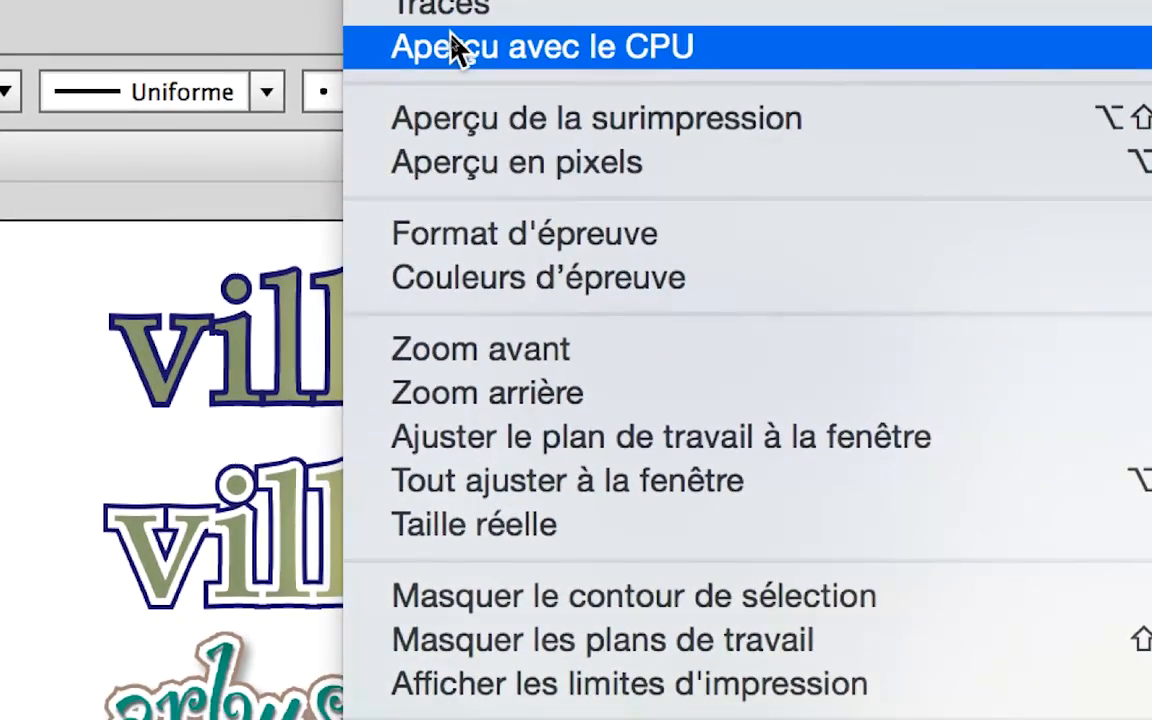
{"action": "left_click", "coordinate": [458, 118]}
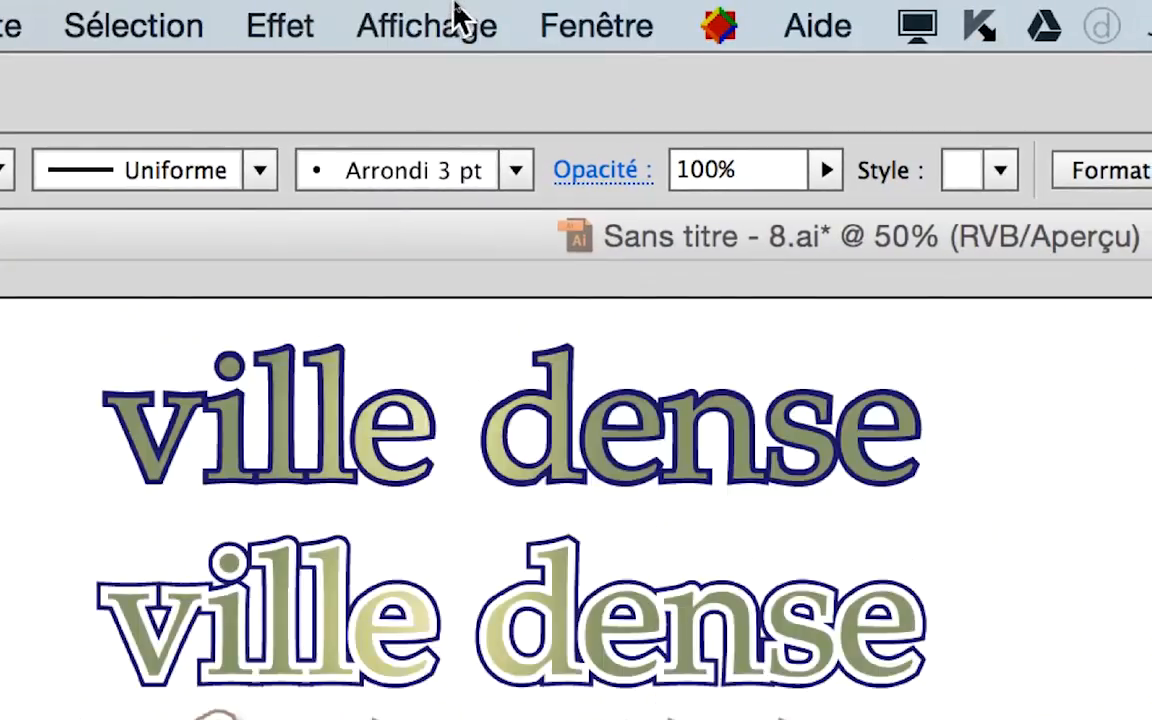
{"action": "left_click", "coordinate": [458, 18]}
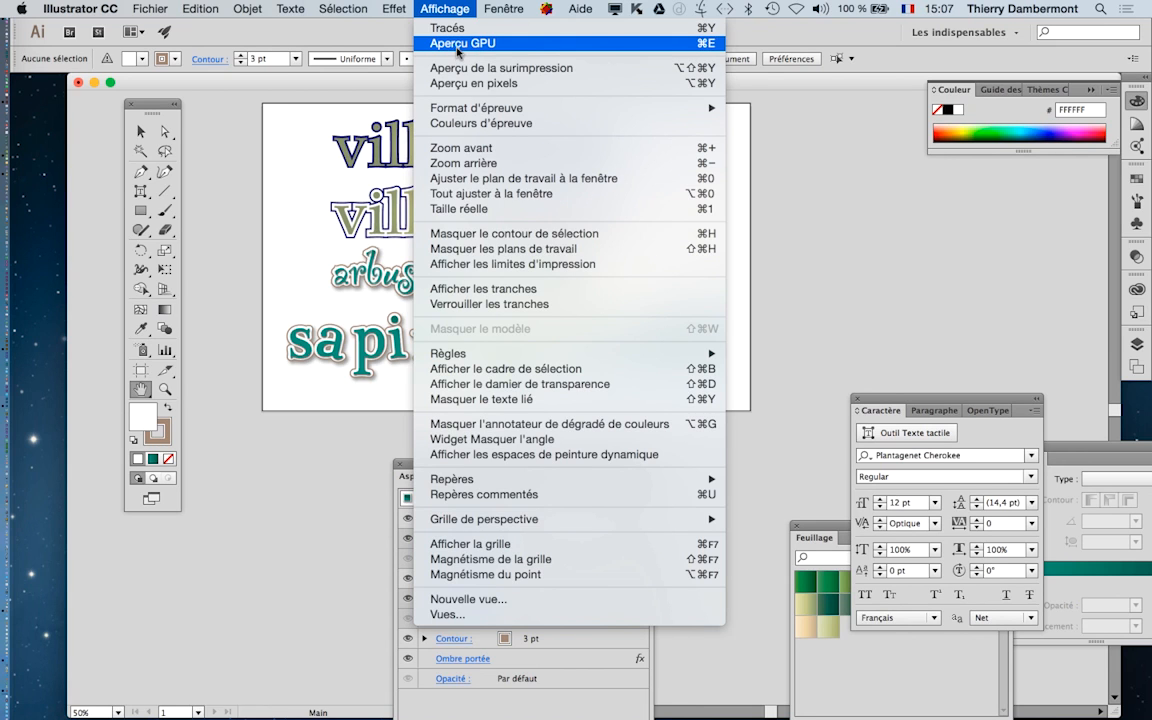
{"action": "left_click", "coordinate": [457, 46]}
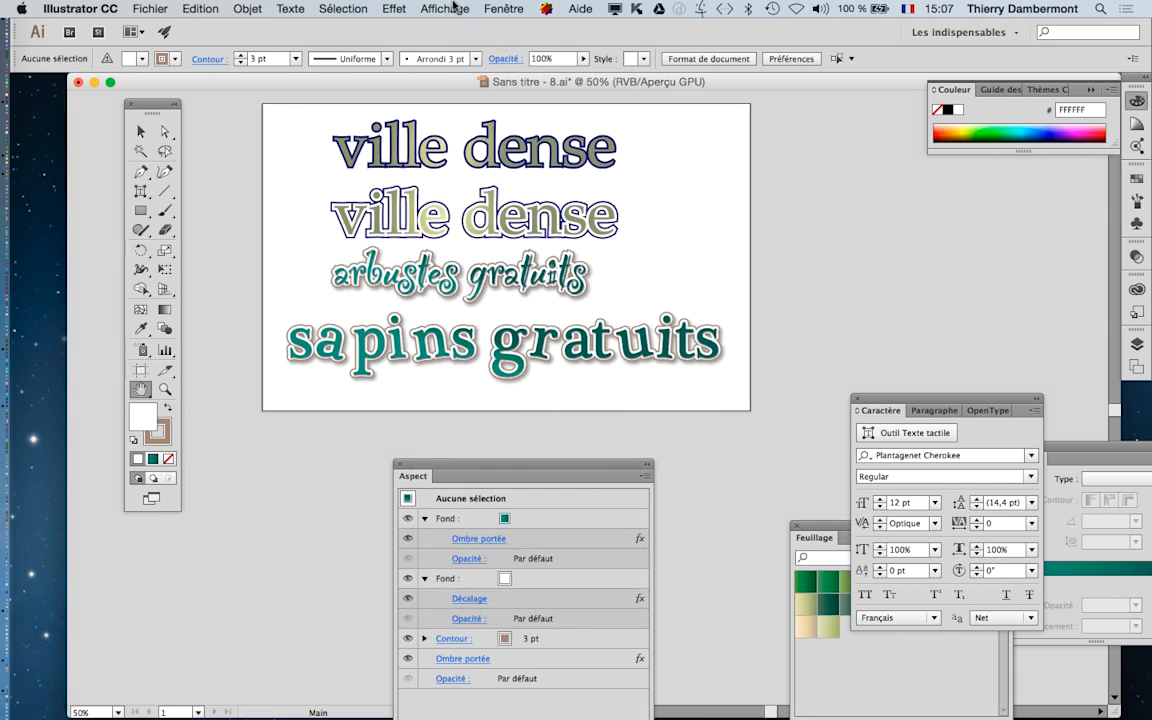
Display the document in CPU preview and examine how the four text lines redraw at zoom levels between 33.33% and 100%
{"action": "left_click", "coordinate": [444, 8]}
{"action": "left_click", "coordinate": [457, 43]}
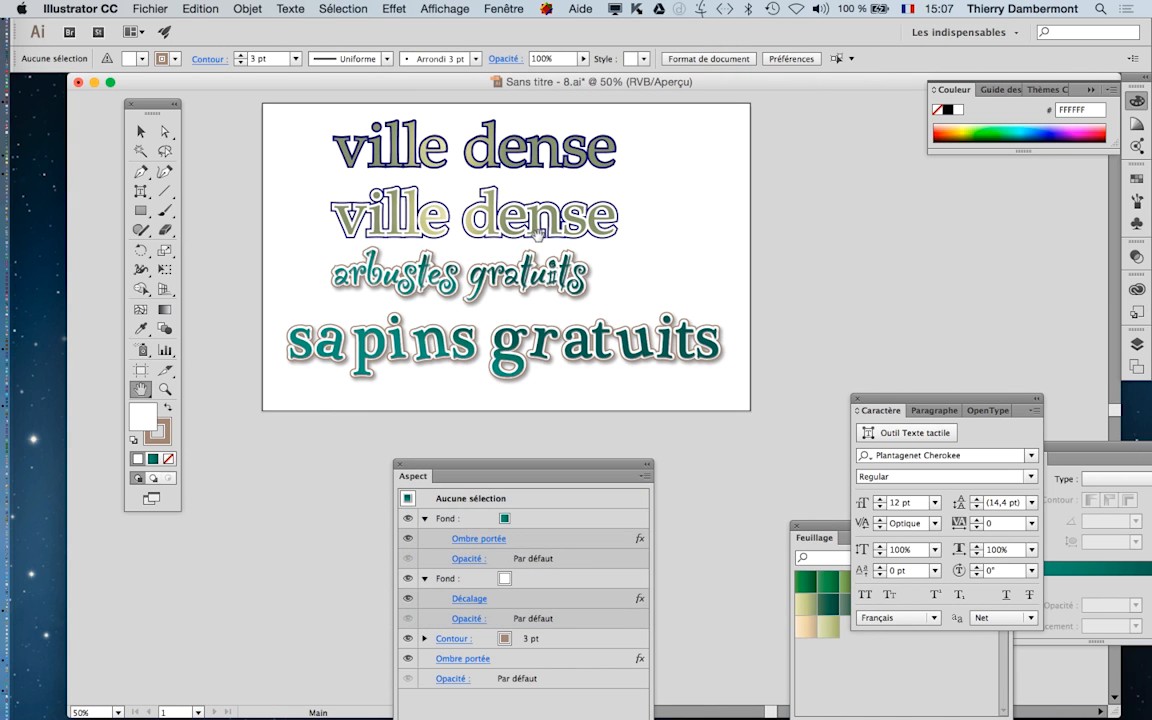
{"action": "scroll", "coordinate": [529, 233], "scroll_direction": "up", "scroll_amount": 2}
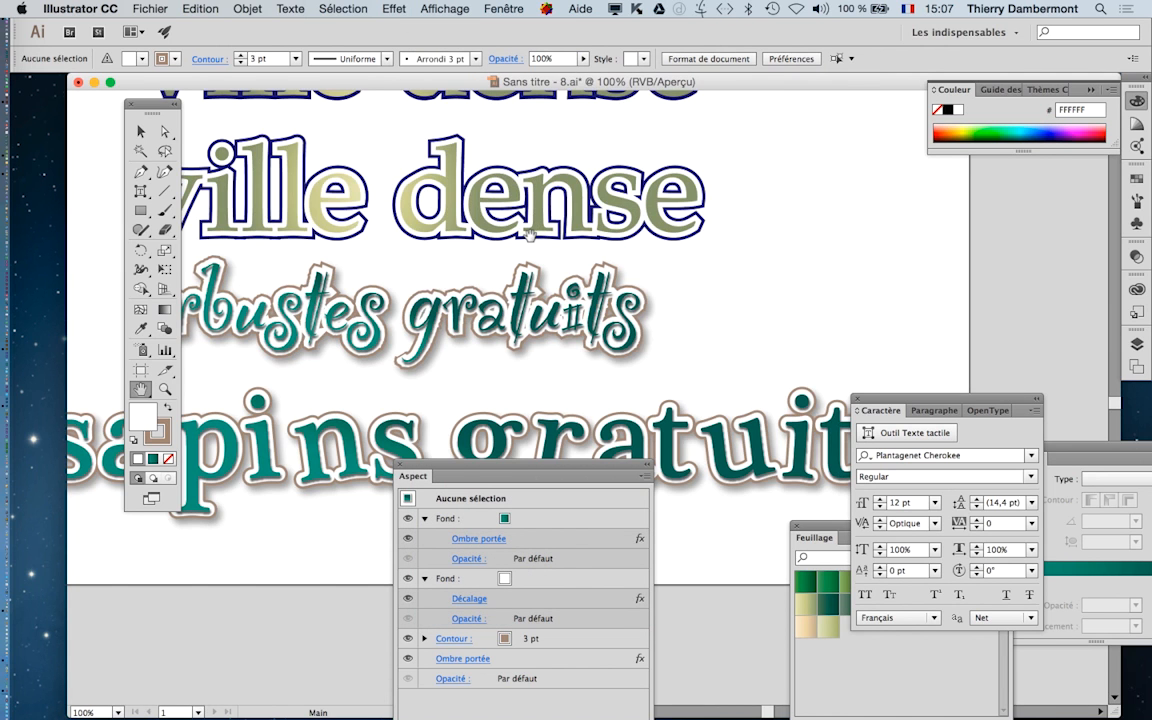
{"action": "scroll", "coordinate": [529, 233], "scroll_direction": "down", "scroll_amount": 2}
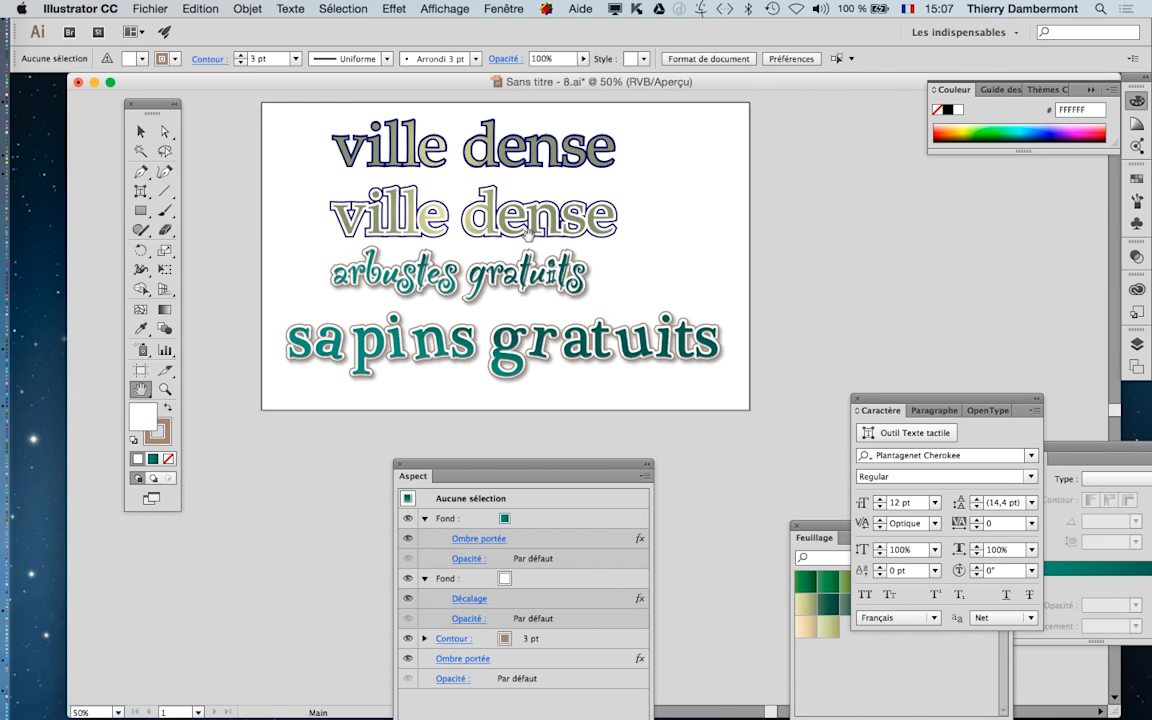
{"action": "scroll", "coordinate": [529, 233], "scroll_direction": "down", "scroll_amount": 1}
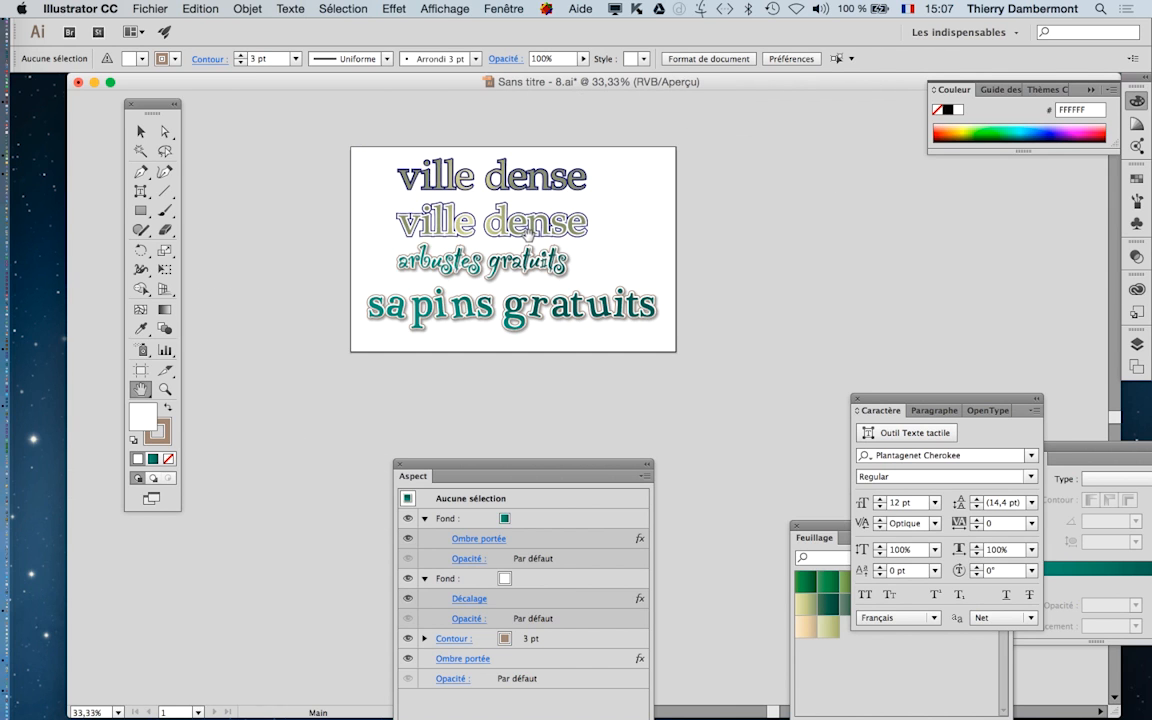
{"action": "left_click", "coordinate": [444, 10]}
{"action": "left_click", "coordinate": [449, 11]}
{"action": "left_click", "coordinate": [437, 10]}
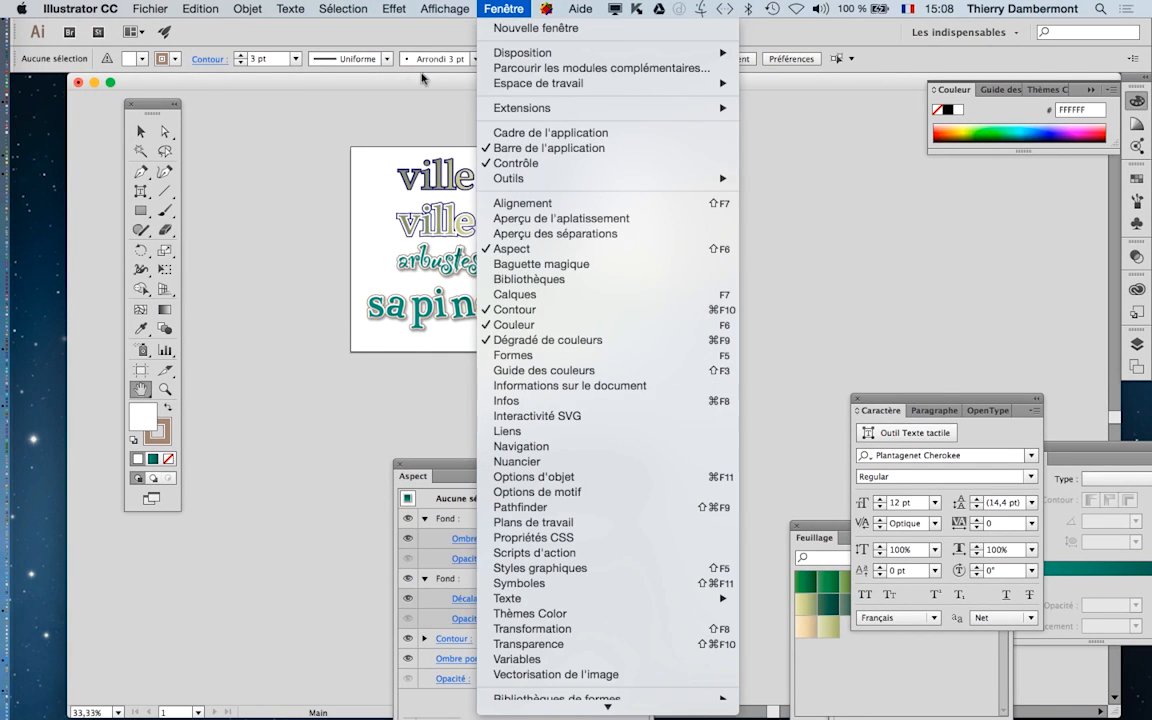
{"action": "left_click", "coordinate": [389, 175]}
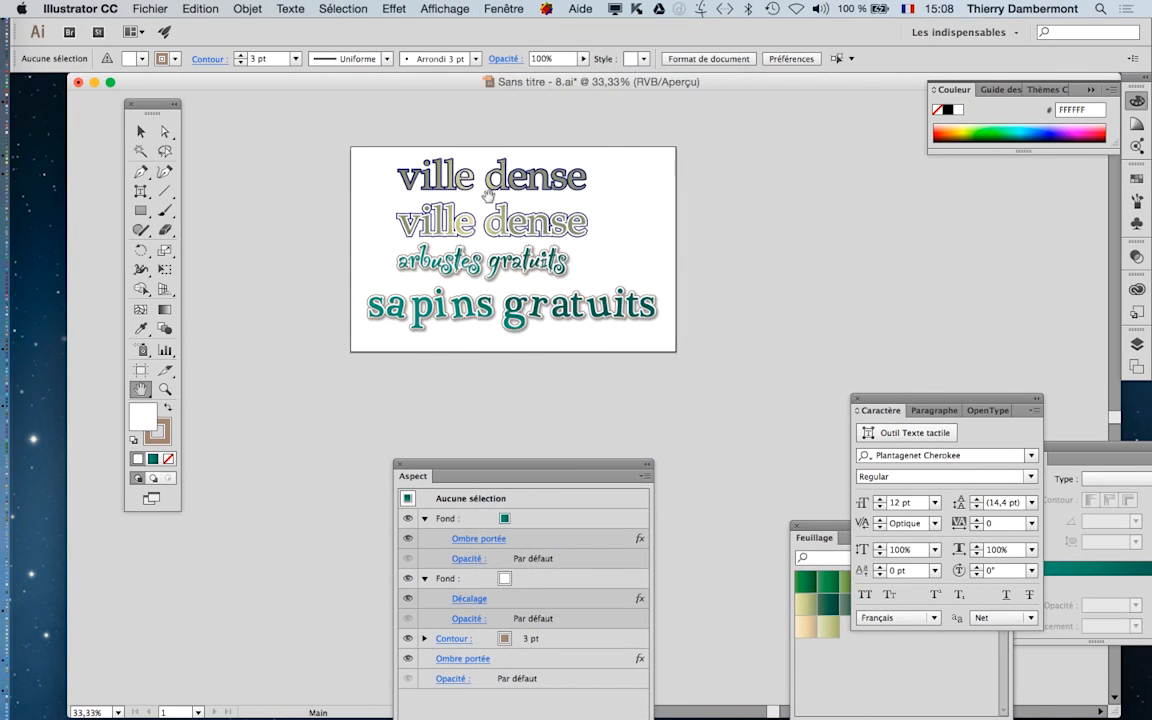
{"action": "key", "text": "super+plus"}
{"action": "key", "text": "super+plus"}
{"action": "key", "text": "super+plus"}
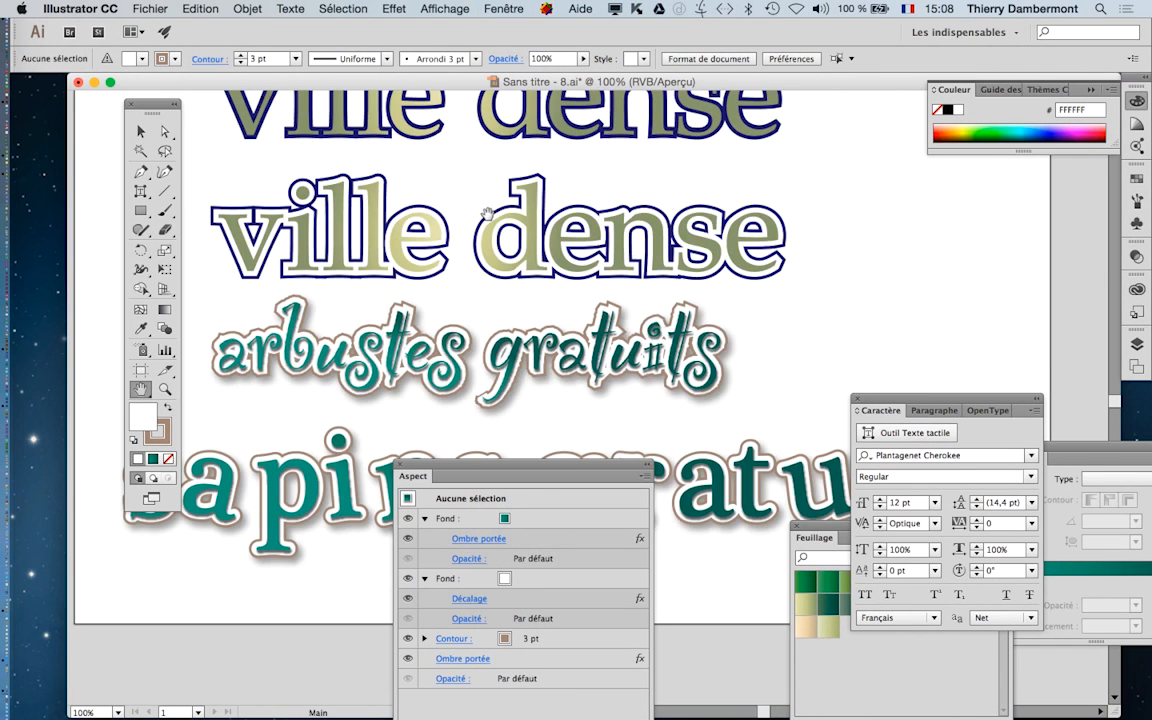
Return the document to GPU preview and examine how the text redraws while zooming, ending with the whole artboard at 50%
{"action": "left_click", "coordinate": [444, 9]}
{"action": "left_click", "coordinate": [447, 44]}
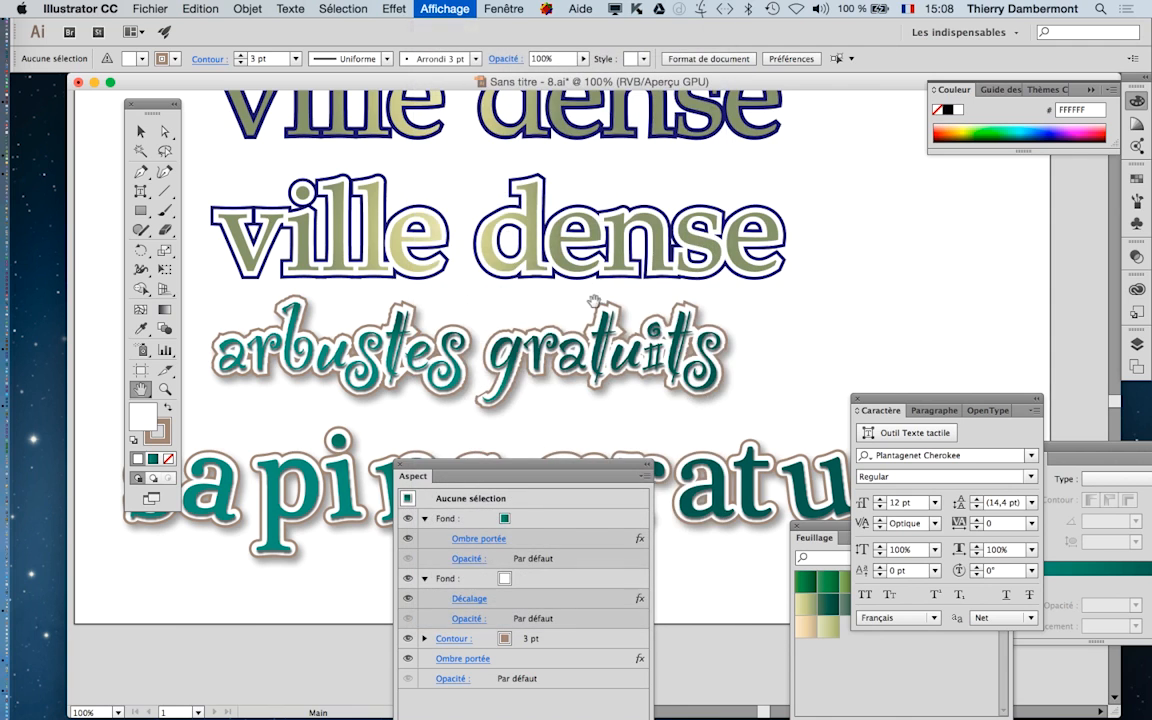
{"action": "key", "text": "super+minus"}
{"action": "scroll", "coordinate": [578, 297], "scroll_direction": "down", "scroll_amount": 1}
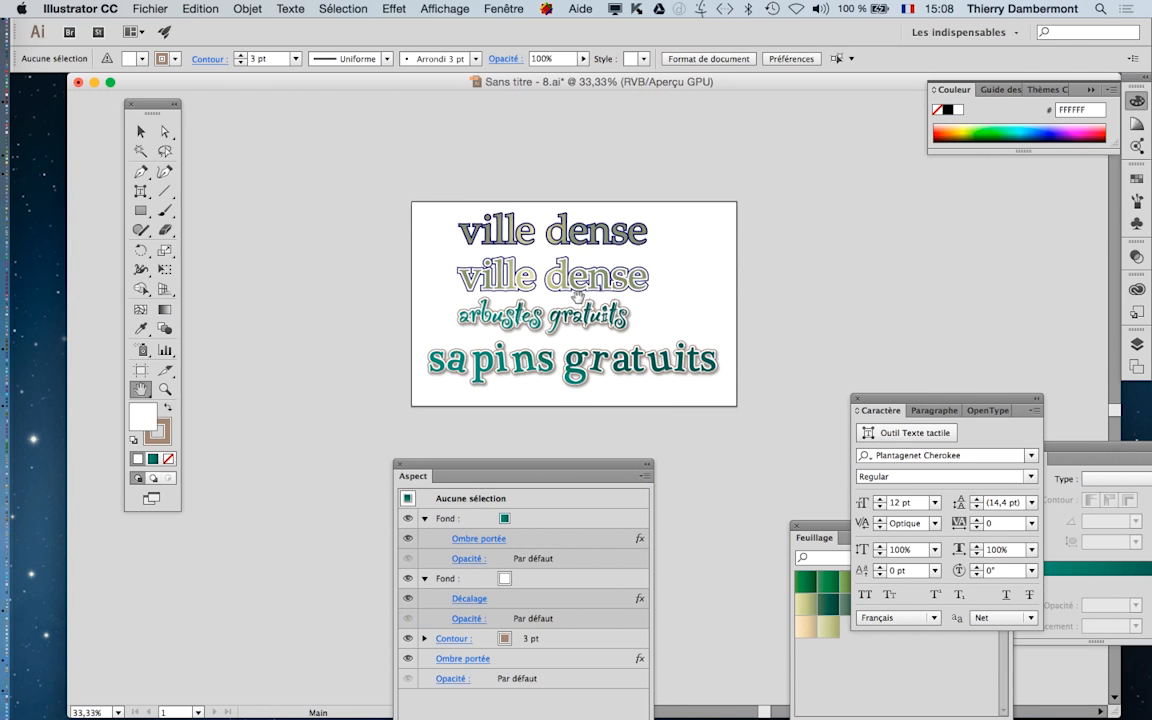
{"action": "scroll", "coordinate": [578, 297], "scroll_direction": "up", "scroll_amount": 3}
{"action": "scroll", "coordinate": [578, 297], "scroll_direction": "down", "scroll_amount": 1}
{"action": "scroll", "coordinate": [578, 297], "scroll_direction": "down", "scroll_amount": 1}
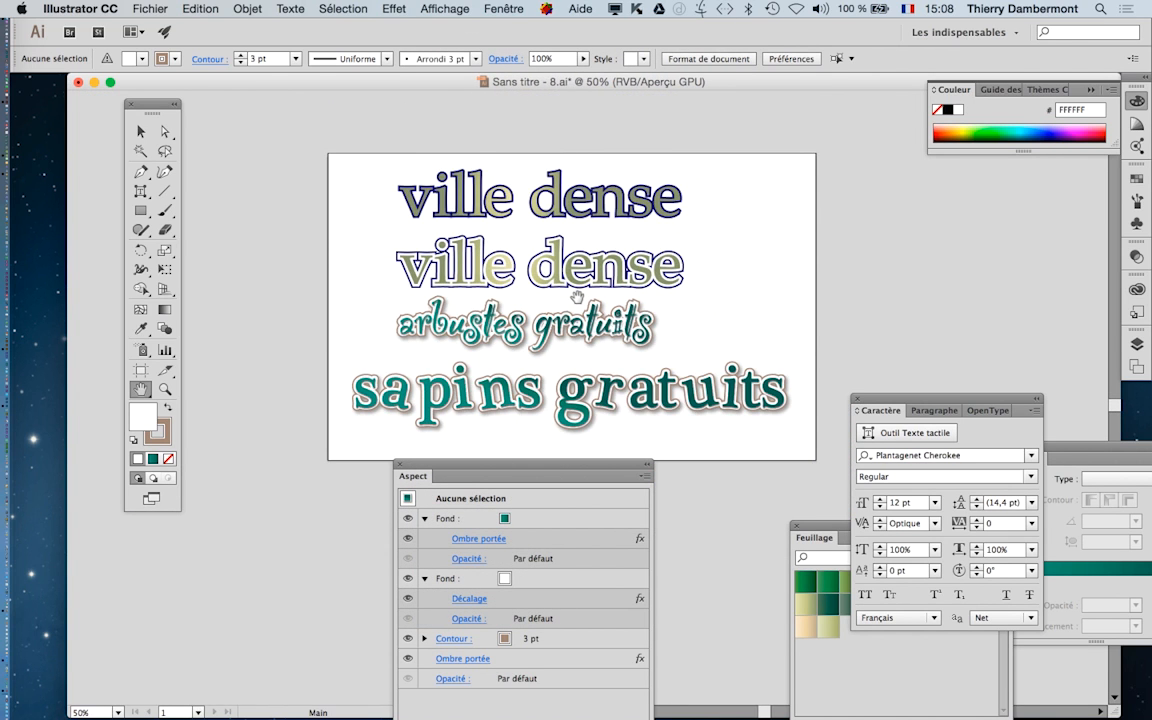
{"action": "scroll", "coordinate": [578, 297], "scroll_direction": "down", "scroll_amount": 2}
{"action": "scroll", "coordinate": [578, 297], "scroll_direction": "up", "scroll_amount": 4}
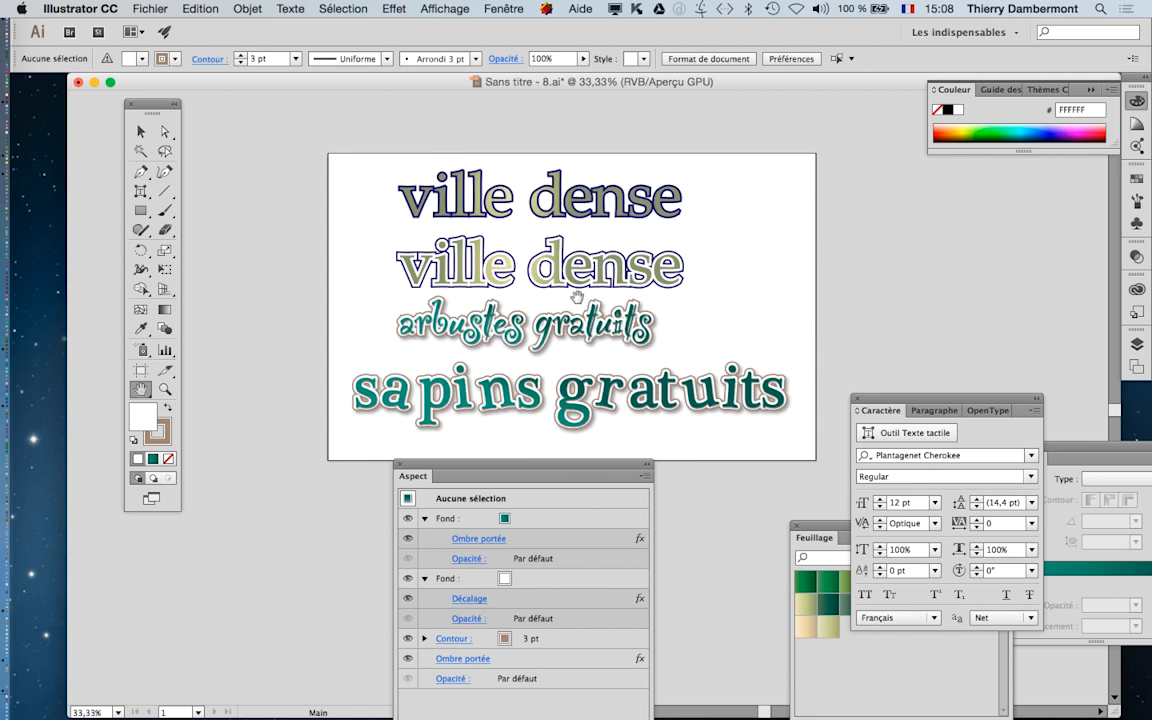
{"action": "scroll", "coordinate": [578, 297], "scroll_direction": "down", "scroll_amount": 1}
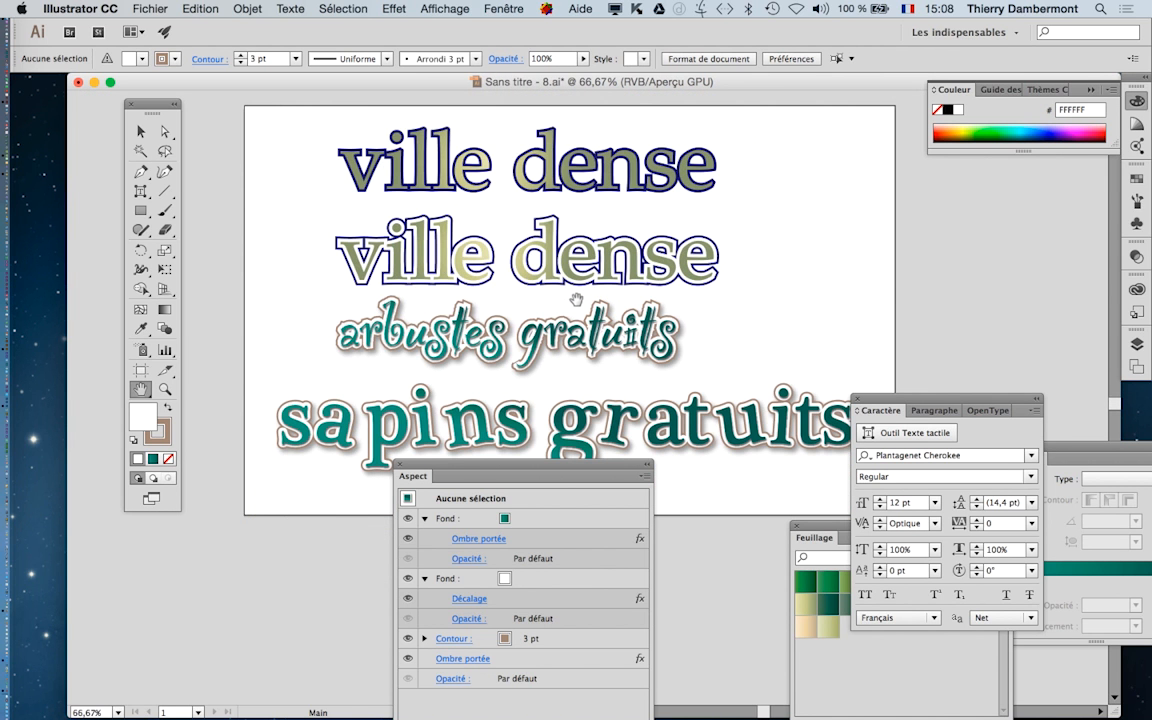
{"action": "scroll", "coordinate": [578, 300], "scroll_direction": "down", "scroll_amount": 1}
{"action": "scroll", "coordinate": [578, 303], "scroll_direction": "down", "scroll_amount": 3}
{"action": "scroll", "coordinate": [578, 303], "scroll_direction": "right", "scroll_amount": 3}
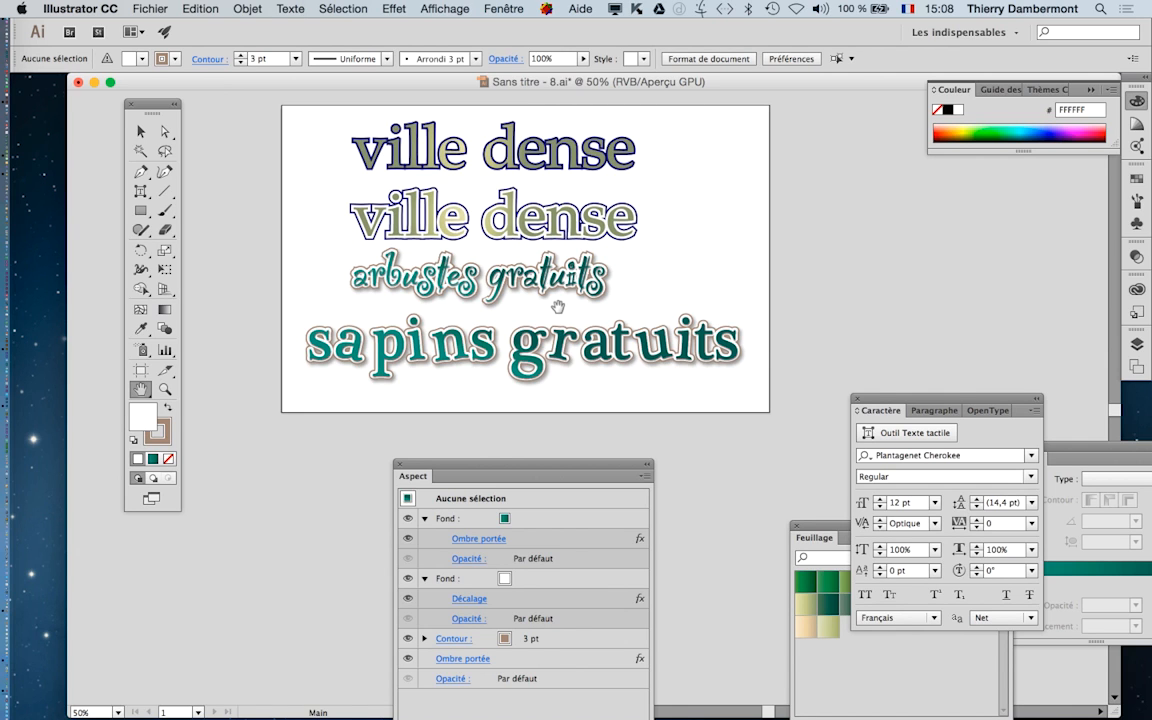
Save the document as a new Illustrator file named "Sans titre - 9.ai", accepting the save options
{"action": "left_click", "coordinate": [140, 8]}
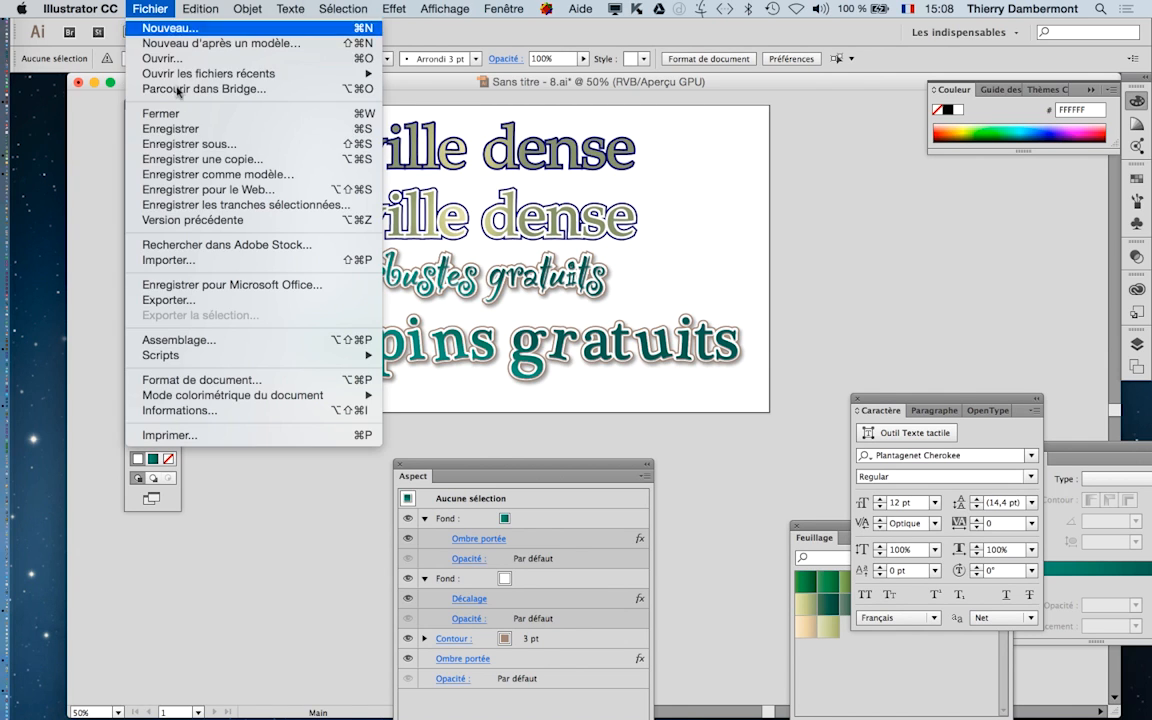
{"action": "left_click", "coordinate": [205, 148]}
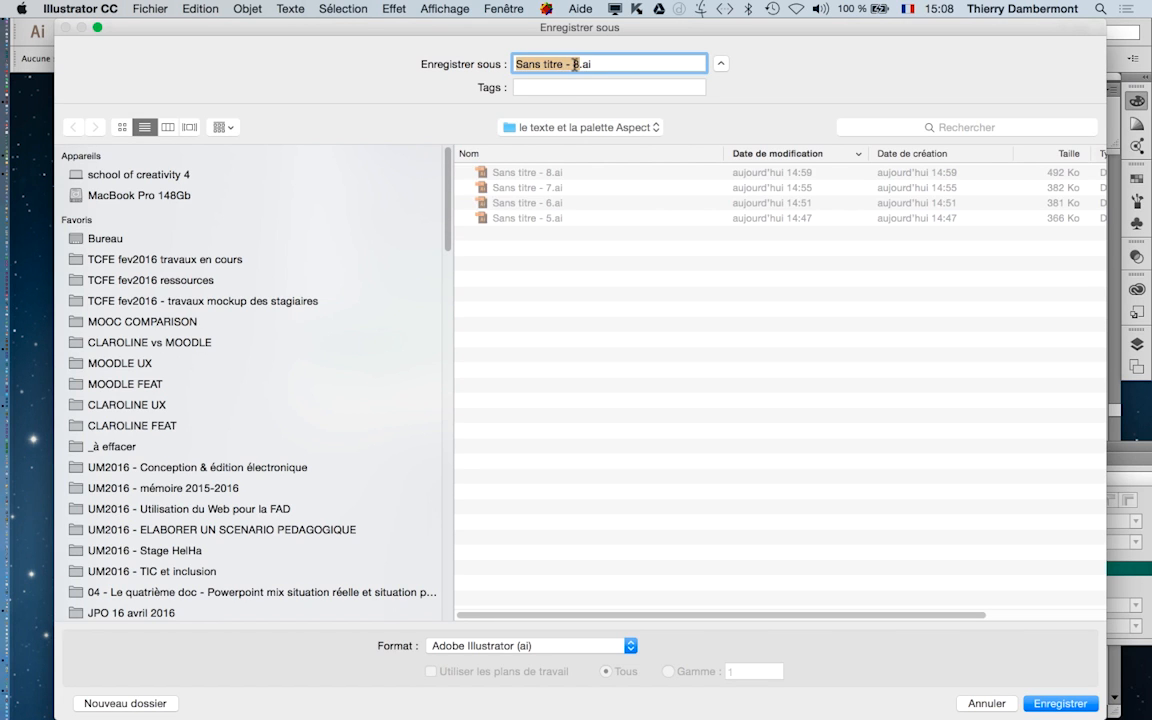
{"action": "left_click", "coordinate": [575, 64]}
{"action": "key", "text": "BackSpace"}
{"action": "type", "text": "9"}
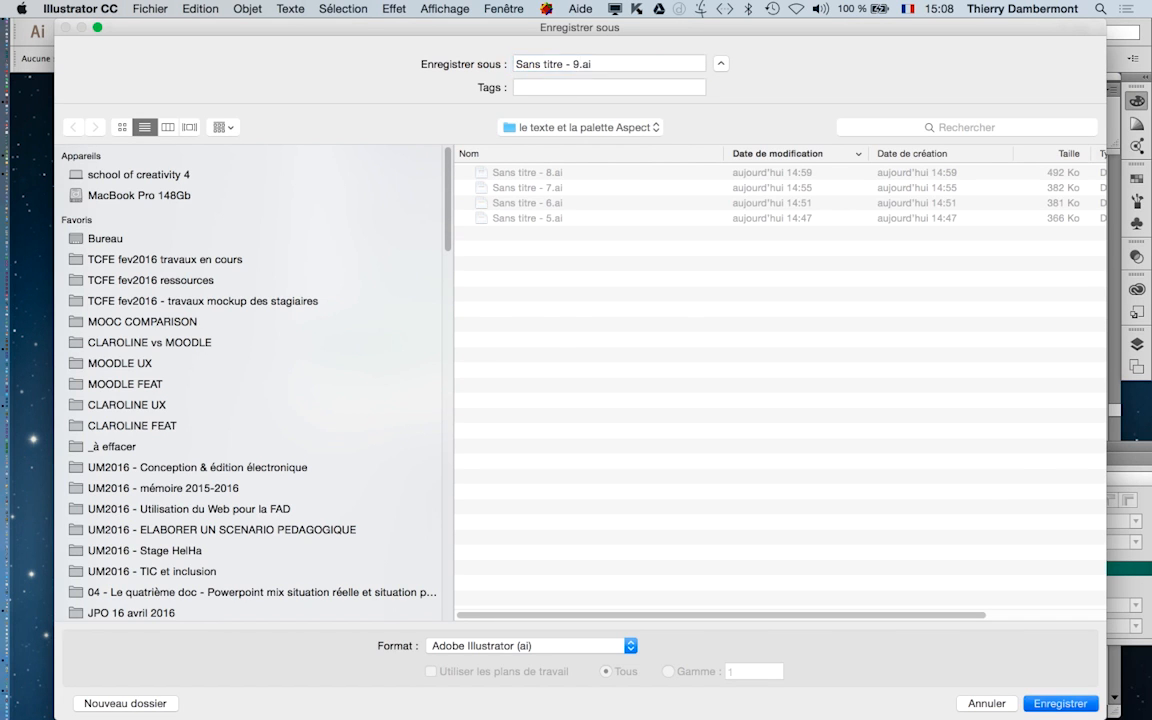
{"action": "key", "text": "Return"}
{"action": "left_click", "coordinate": [729, 588]}
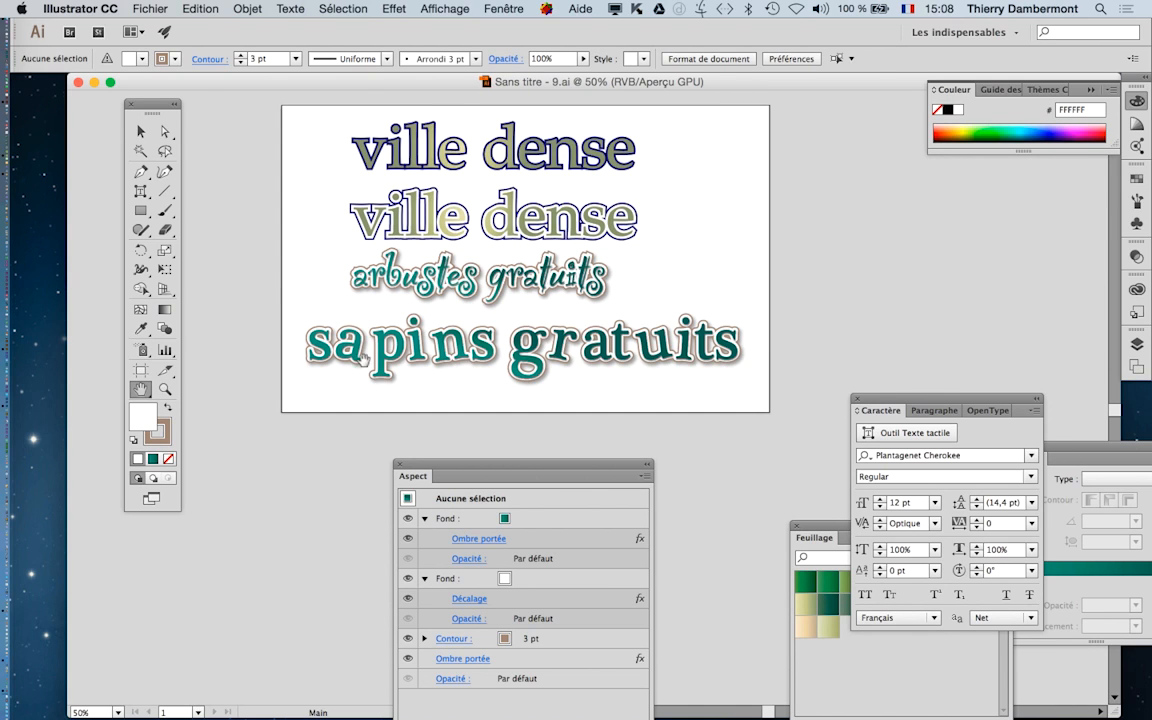
Extend the artboard's bottom edge to a height of about 933 px, and move the Appearance panel clear of it
{"action": "left_click", "coordinate": [141, 370]}
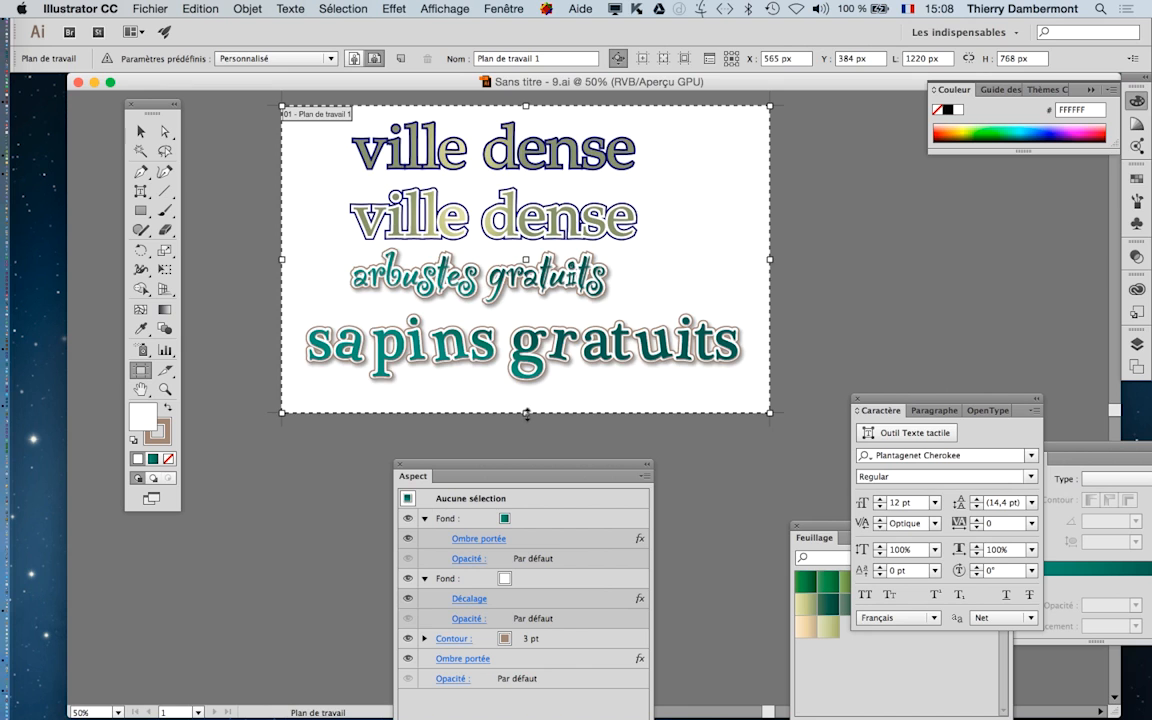
{"action": "left_click_drag", "start_coordinate": [526, 413], "coordinate": [526, 478]}
{"action": "left_click_drag", "start_coordinate": [460, 464], "coordinate": [552, 556]}
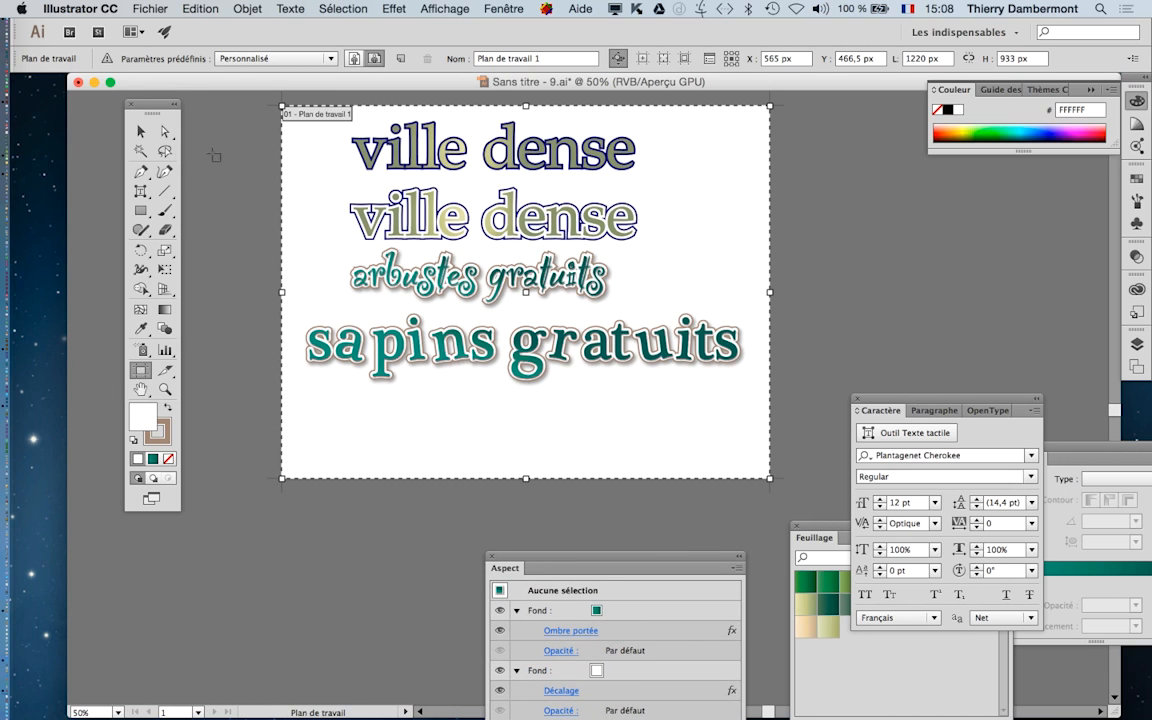
{"action": "left_click", "coordinate": [138, 132]}
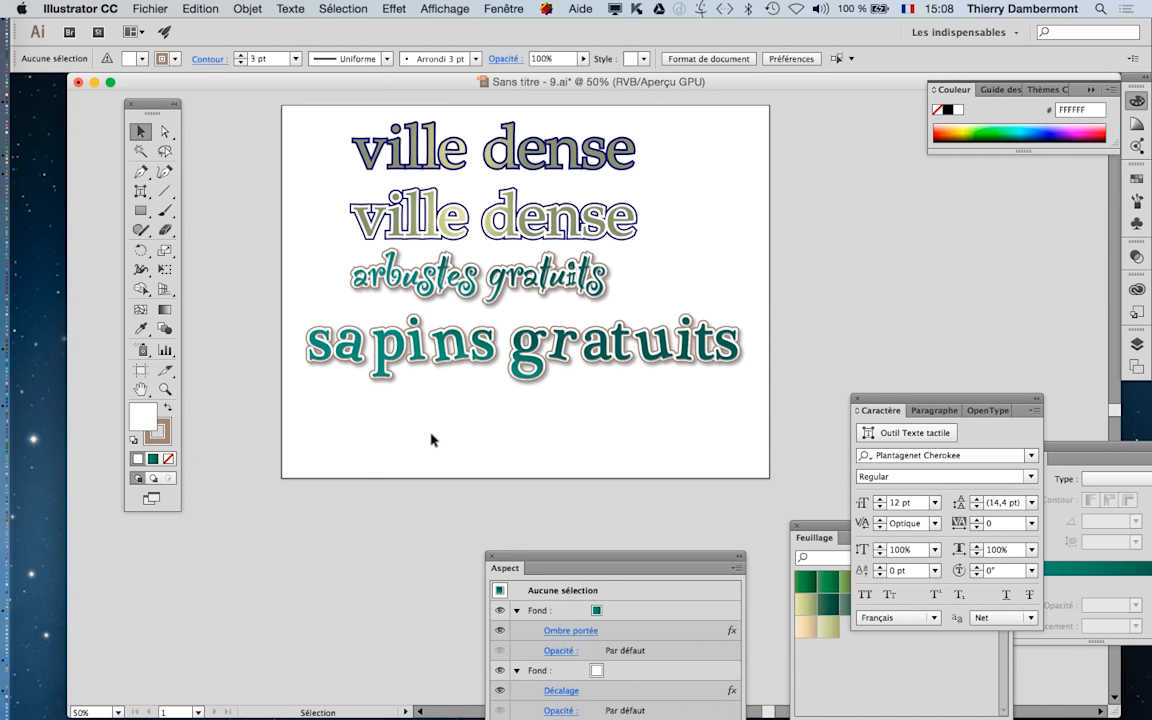
{"action": "scroll", "coordinate": [431, 438], "scroll_direction": "up", "scroll_amount": 1}
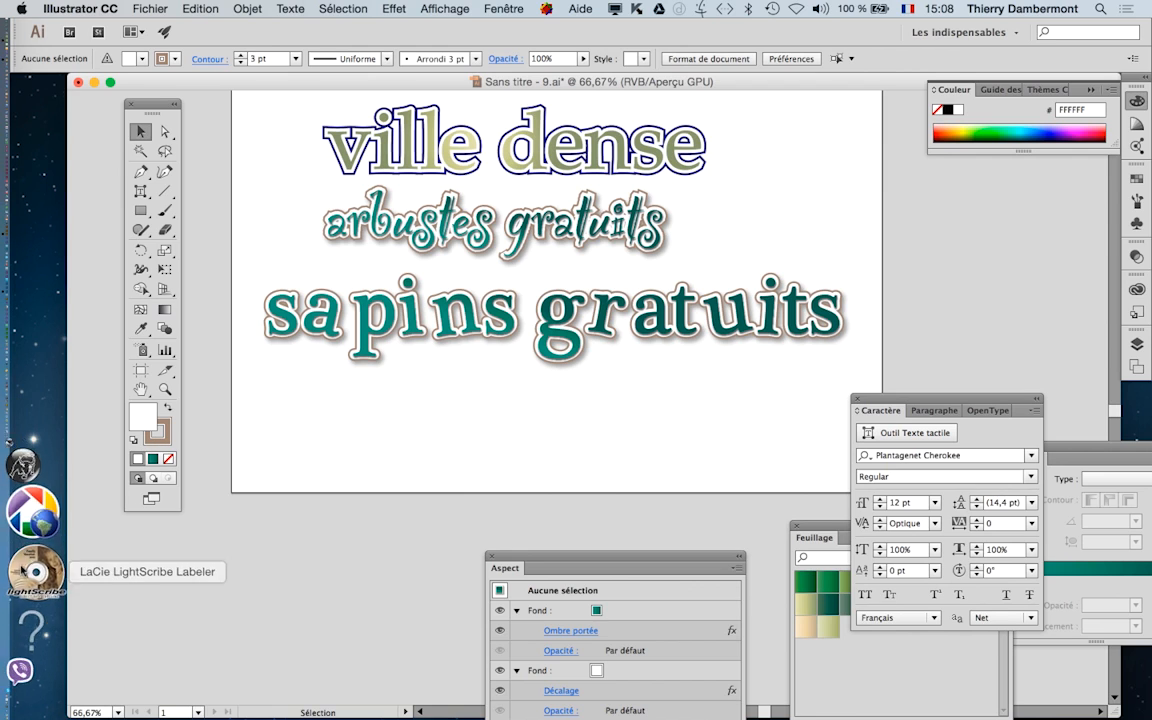
{"action": "left_click", "coordinate": [35, 612]}
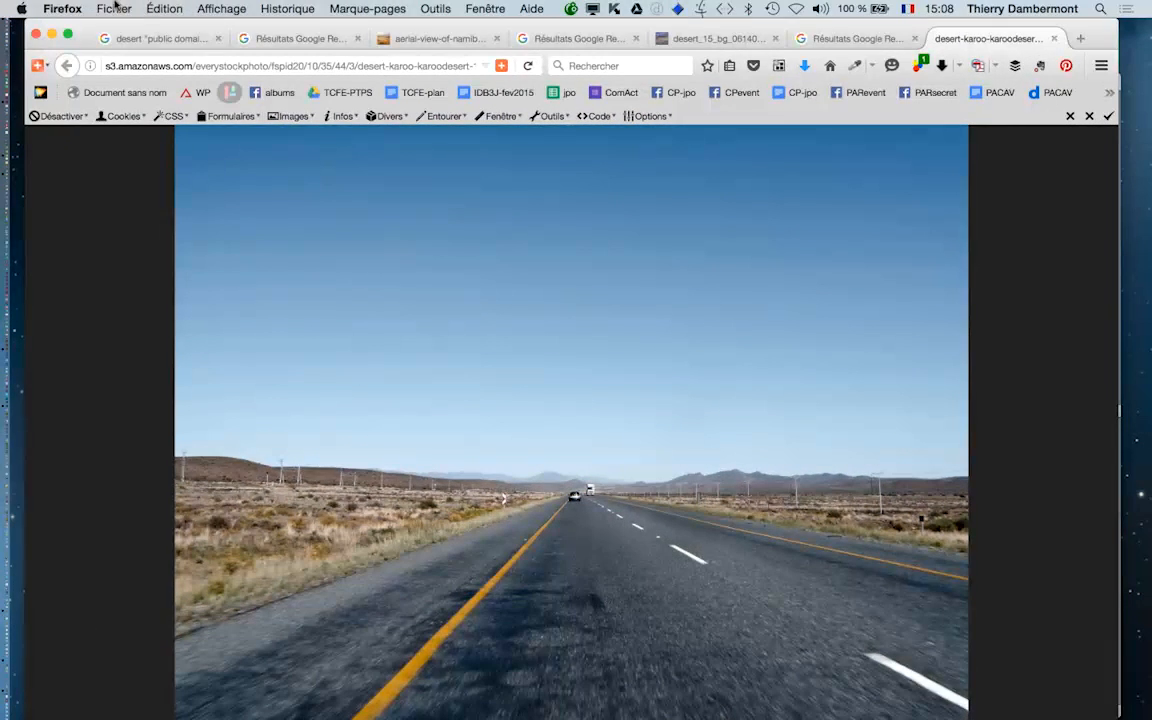
{"action": "left_click", "coordinate": [114, 8]}
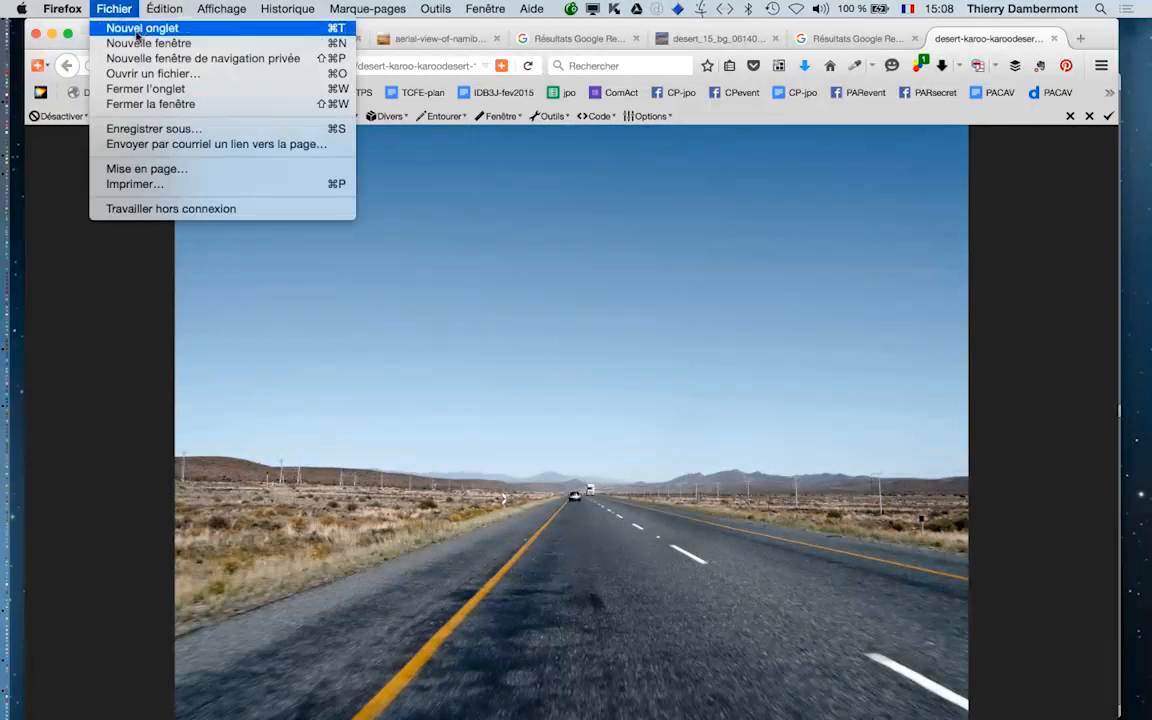
{"action": "left_click", "coordinate": [145, 43]}
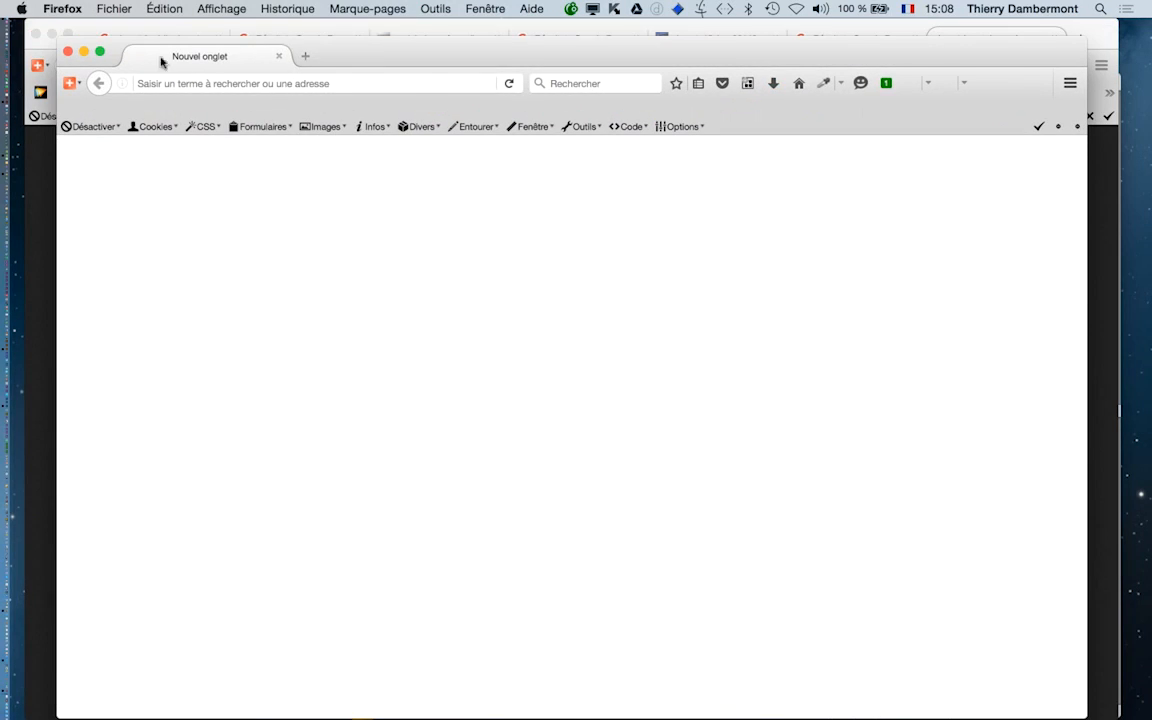
{"action": "left_click", "coordinate": [36, 35]}
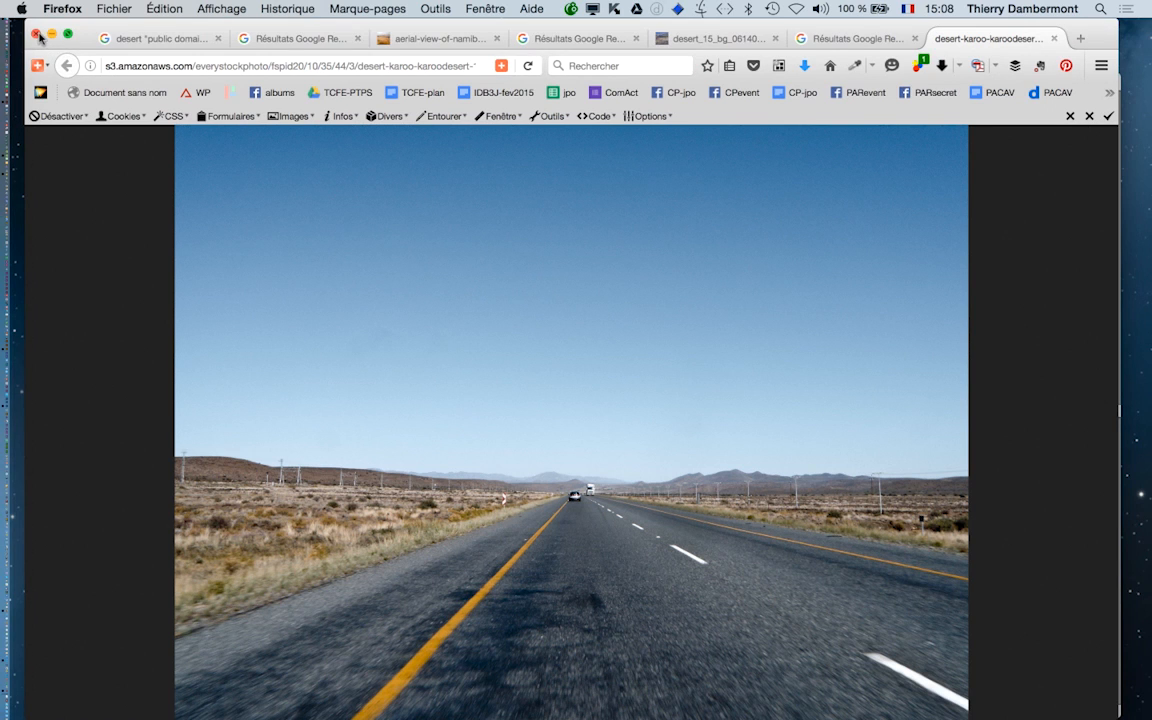
{"action": "left_click", "coordinate": [37, 35]}
{"action": "left_click", "coordinate": [198, 353]}
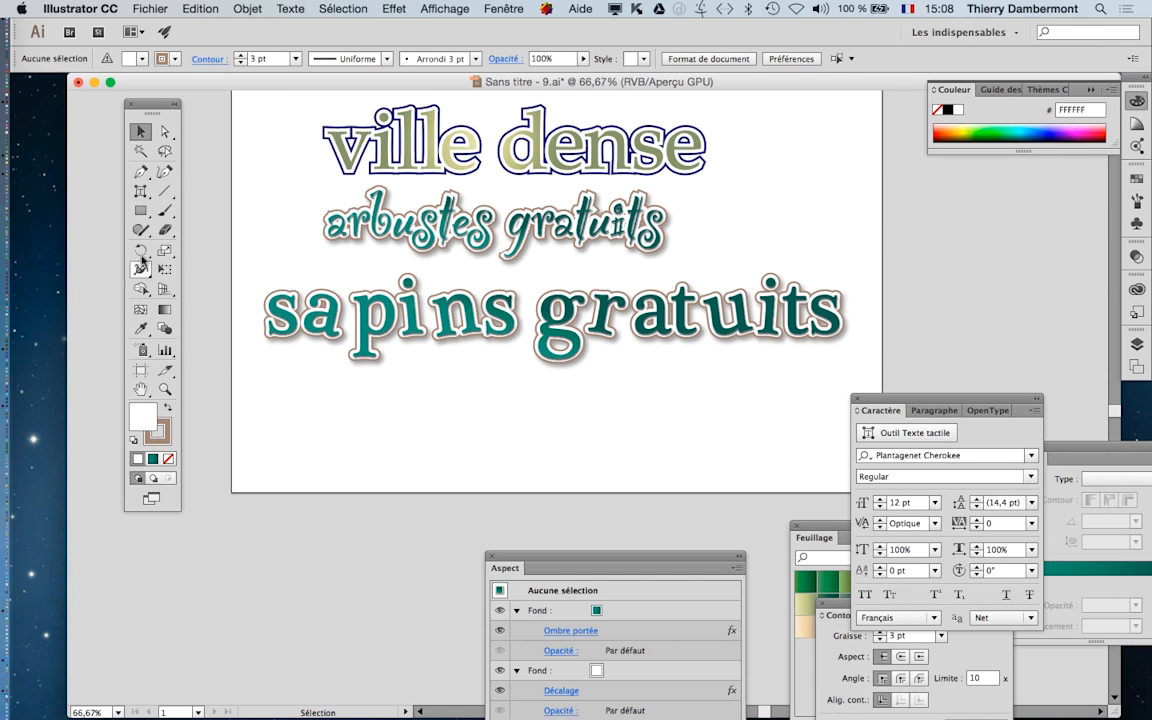
Place a new point text reading "nature" below the "sapins gratuits" line
{"action": "left_click_drag", "start_coordinate": [141, 190], "coordinate": [172, 188]}
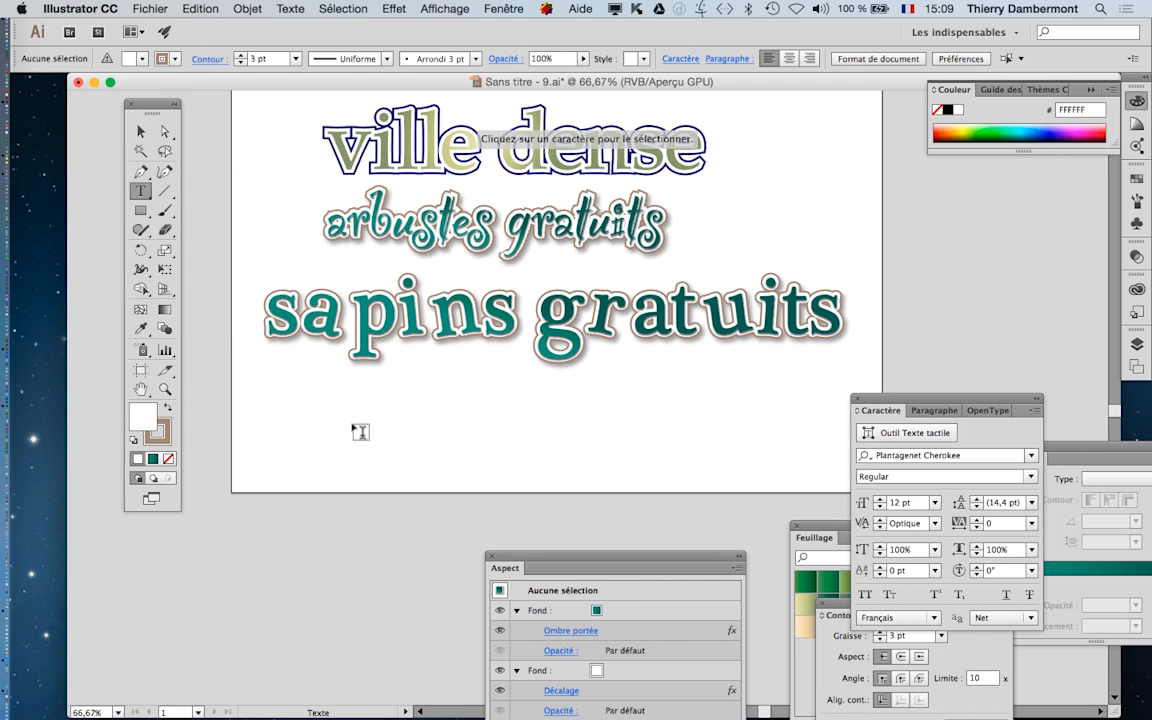
{"action": "left_click", "coordinate": [316, 412]}
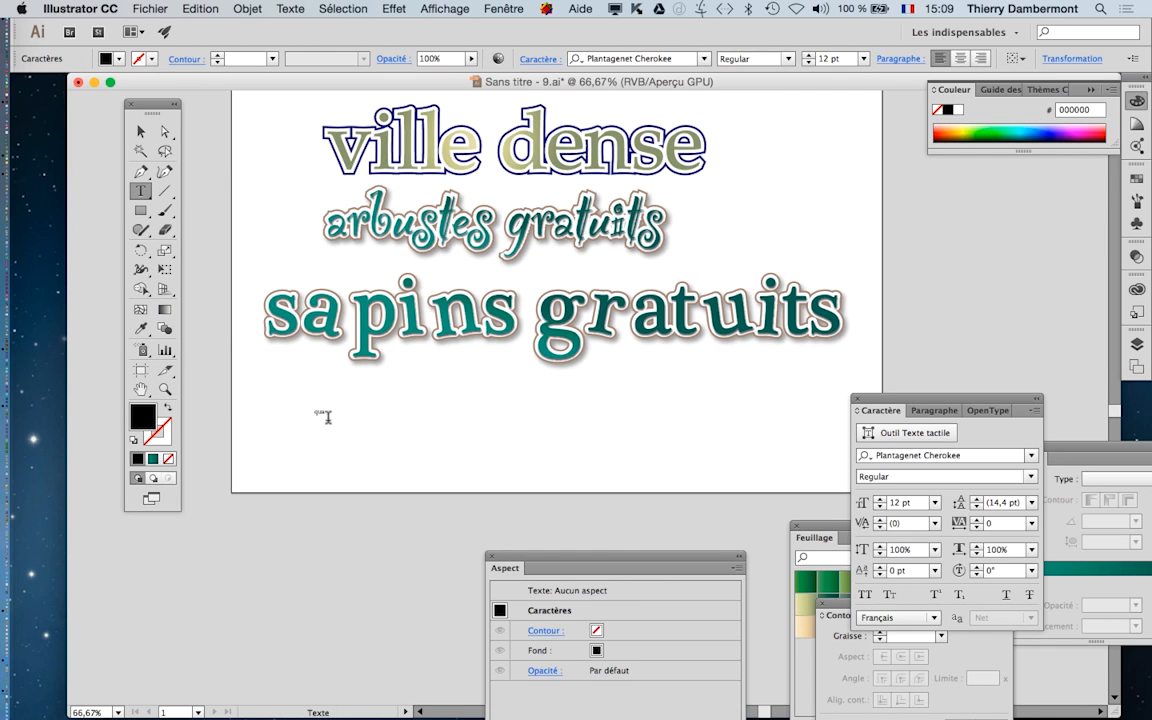
{"action": "type", "text": "qualité"}
{"action": "left_click_drag", "start_coordinate": [341, 412], "coordinate": [303, 412]}
{"action": "type", "text": "ature"}
Scale the "nature" text up proportionally to about 301 pt and position it across the artboard's lower area
{"action": "left_click", "coordinate": [165, 270]}
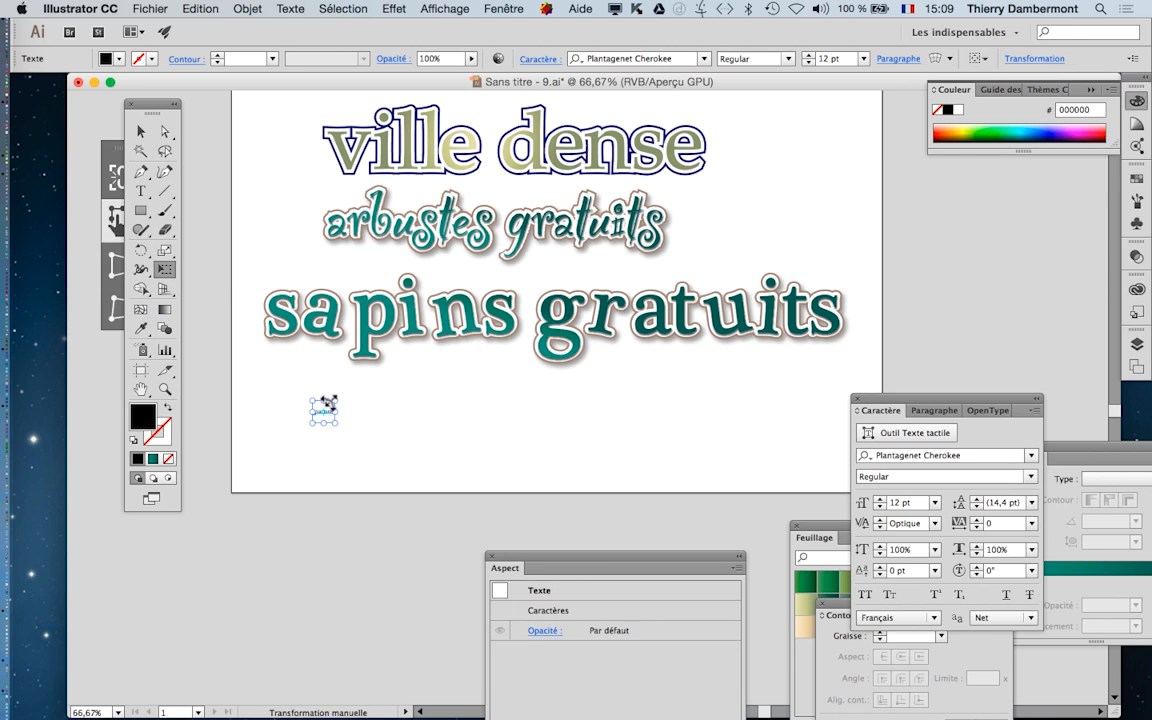
{"action": "left_click_drag", "start_coordinate": [335, 402], "coordinate": [545, 320]}
{"action": "left_click_drag", "start_coordinate": [341, 451], "coordinate": [552, 457]}
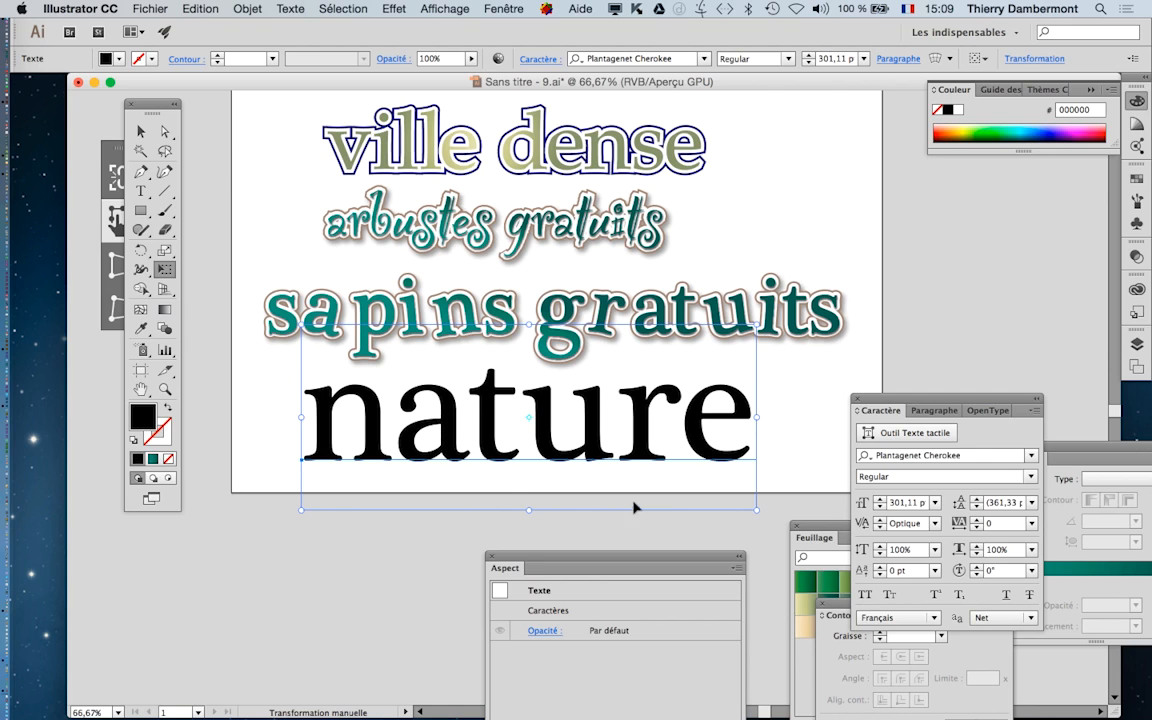
Remove the characters' own fill from "nature" and add a new fill to the text object through the Appearance panel
{"action": "left_click", "coordinate": [169, 459]}
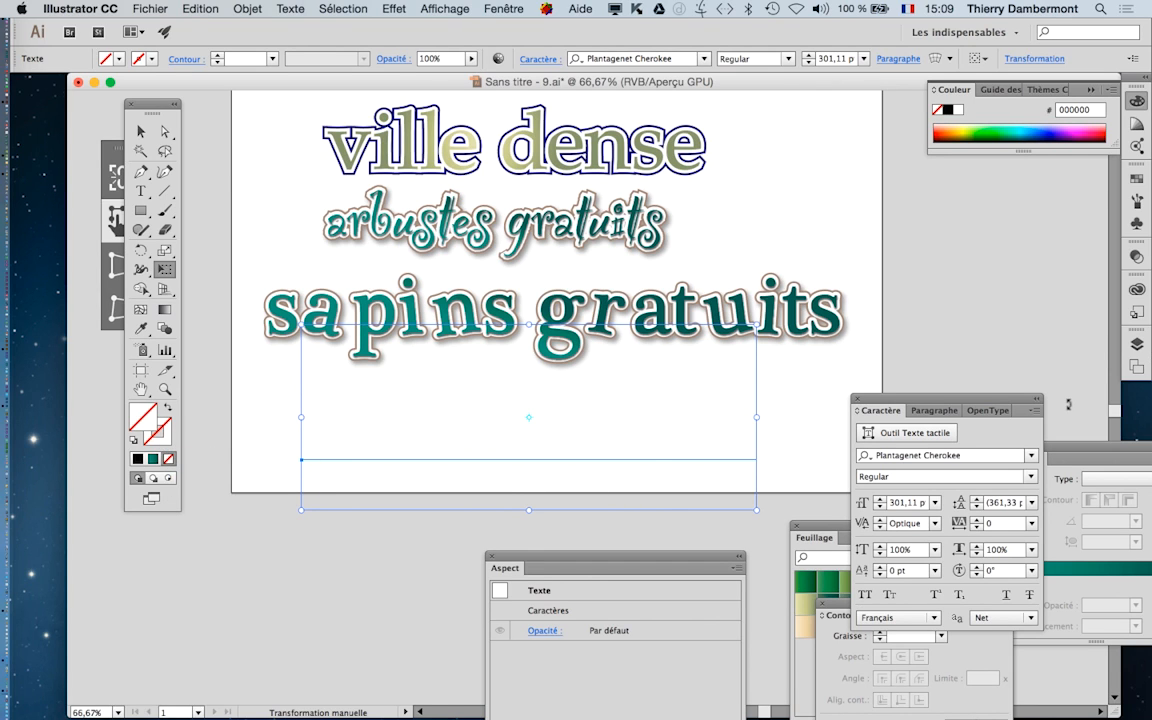
{"action": "left_click_drag", "start_coordinate": [660, 556], "coordinate": [995, 188]}
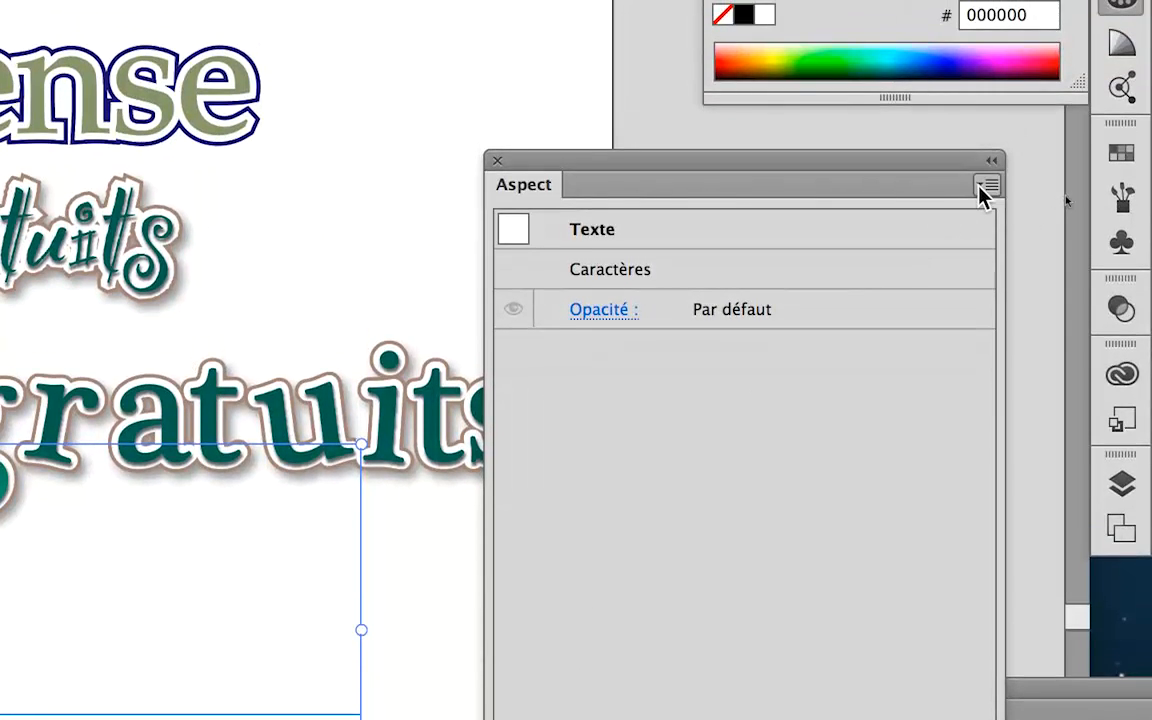
{"action": "left_click", "coordinate": [982, 186]}
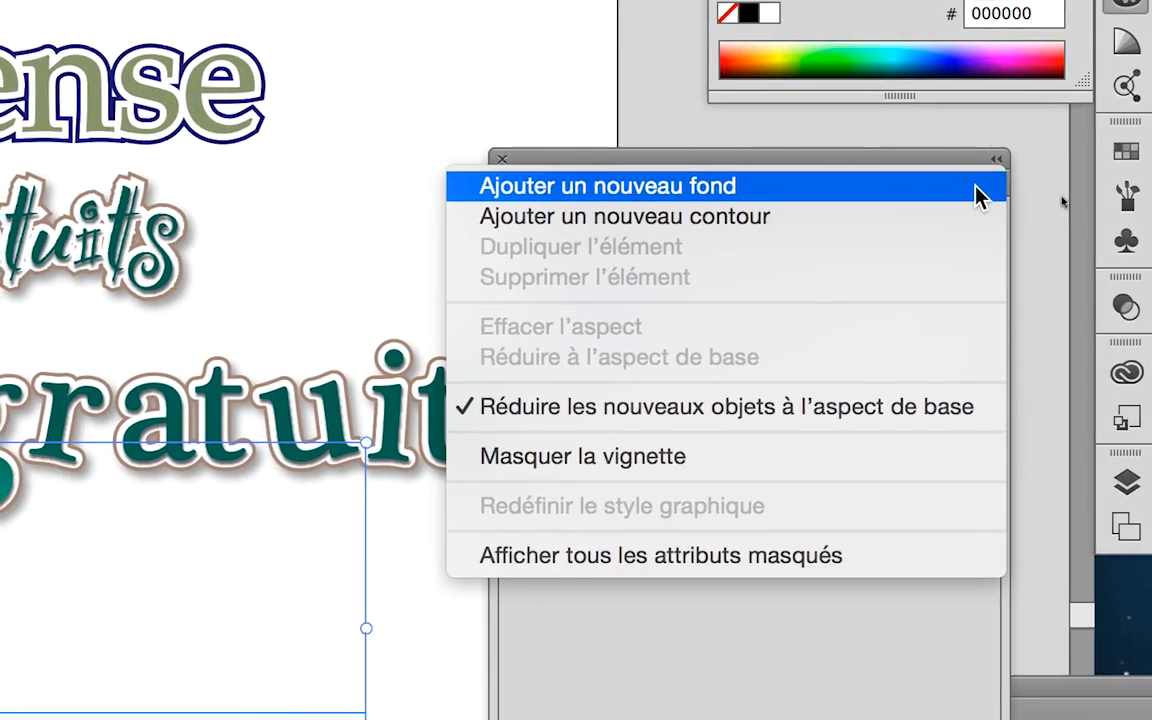
{"action": "left_click", "coordinate": [976, 190]}
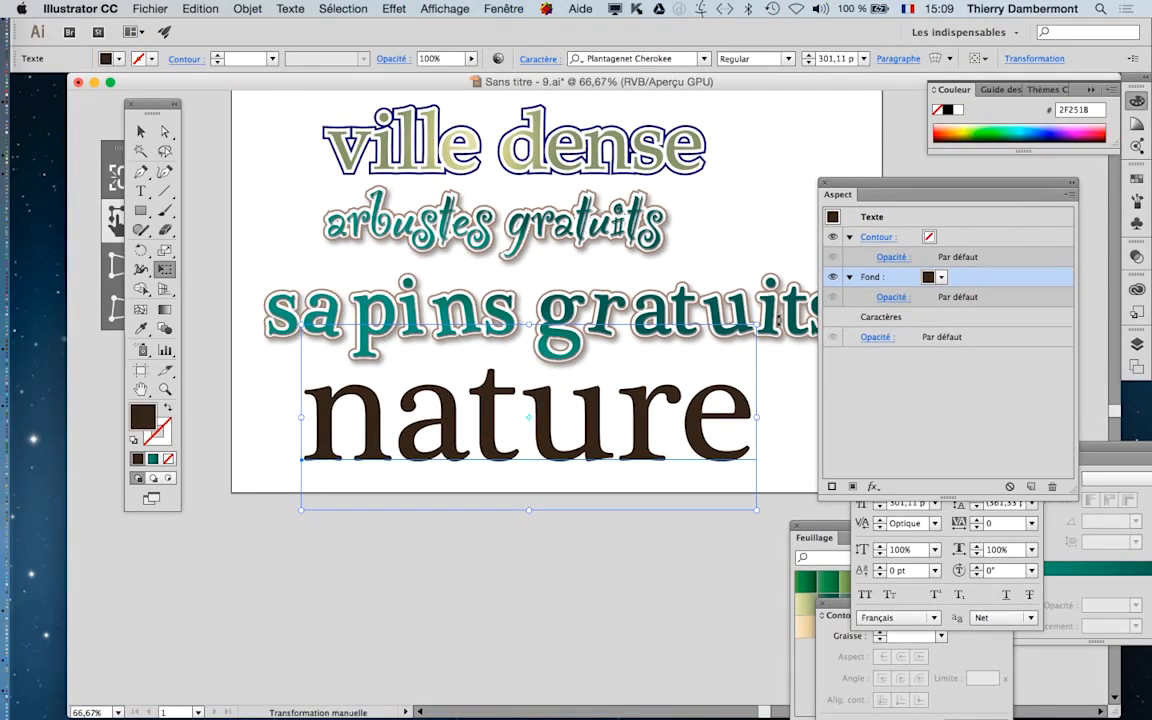
Apply the Griffonnage (Scribble) effect to the new fill of "nature" with the default settings and preview enabled
{"action": "left_click_drag", "start_coordinate": [502, 343], "coordinate": [441, 229]}
{"action": "left_click", "coordinate": [396, 8]}
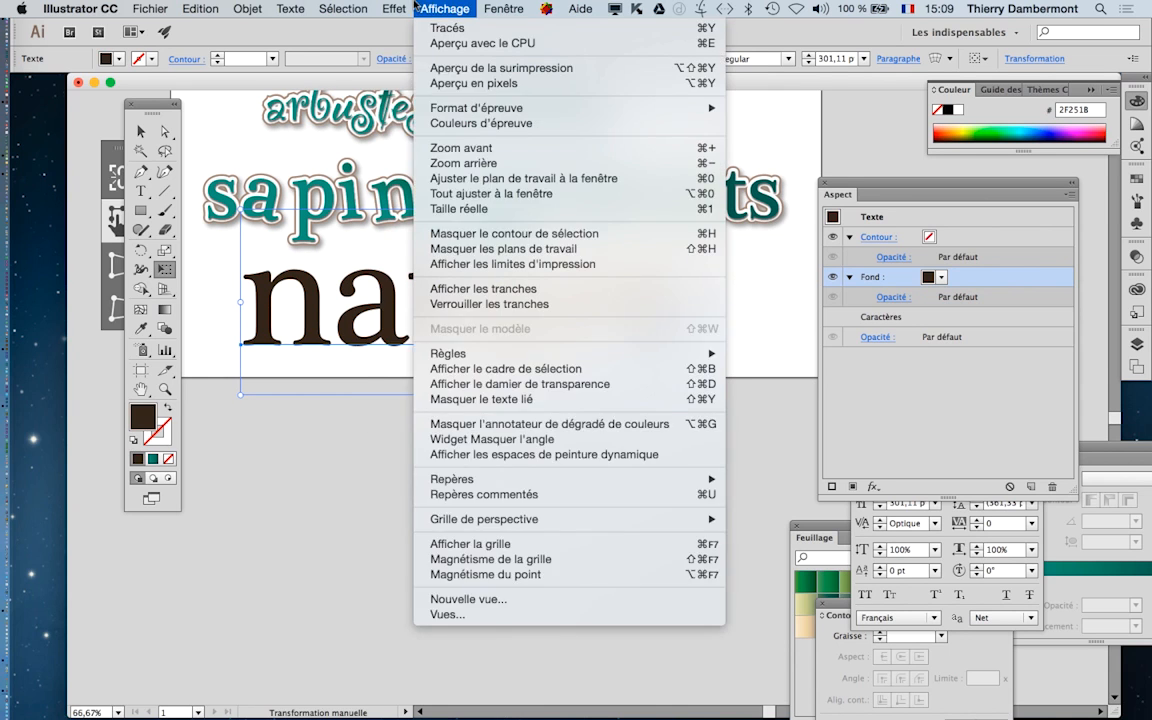
{"action": "mouse_move", "coordinate": [437, 220]}
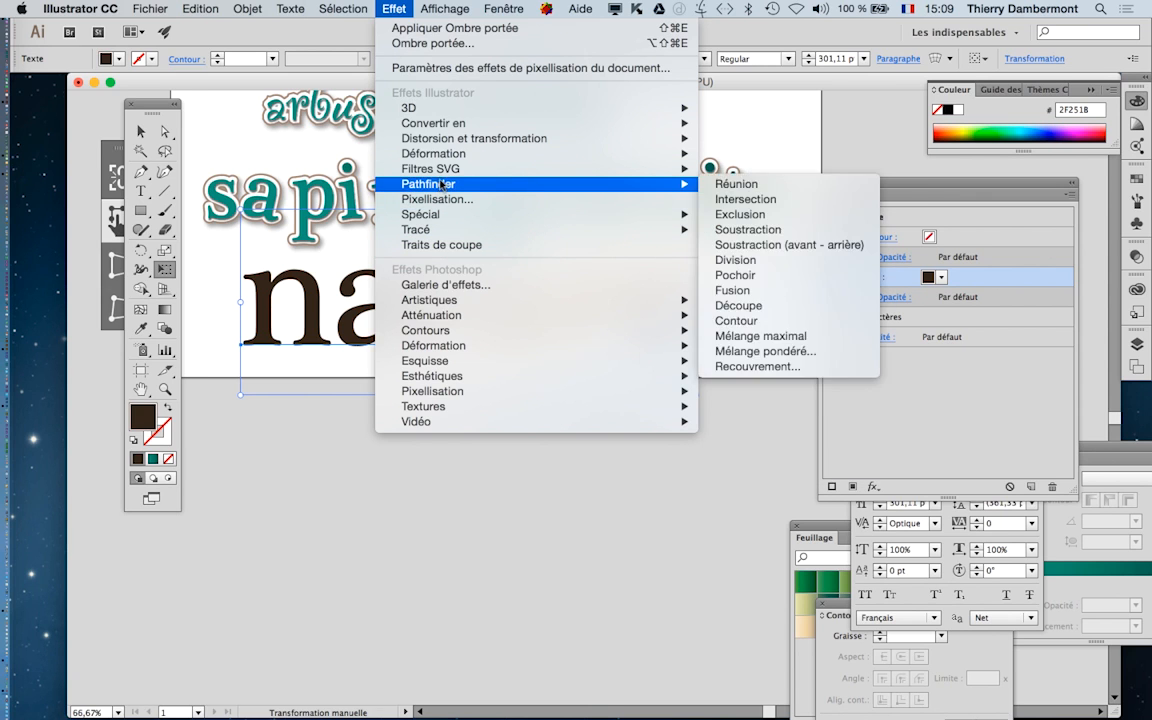
{"action": "mouse_move", "coordinate": [444, 172]}
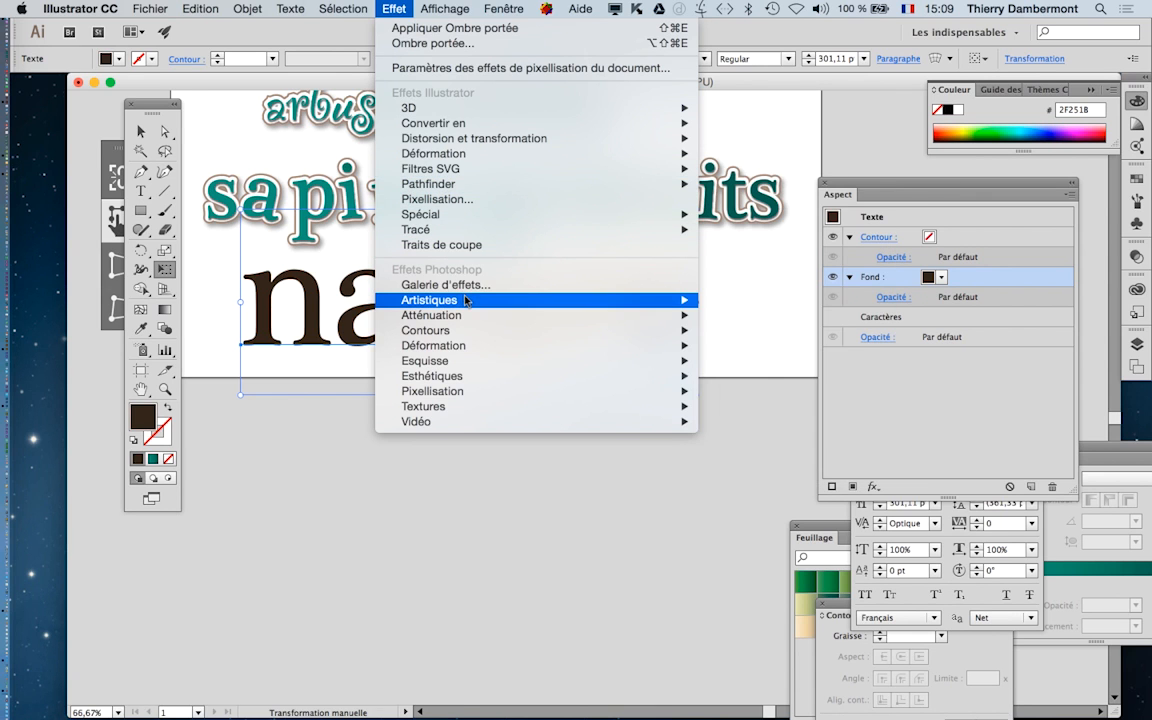
{"action": "mouse_move", "coordinate": [465, 300]}
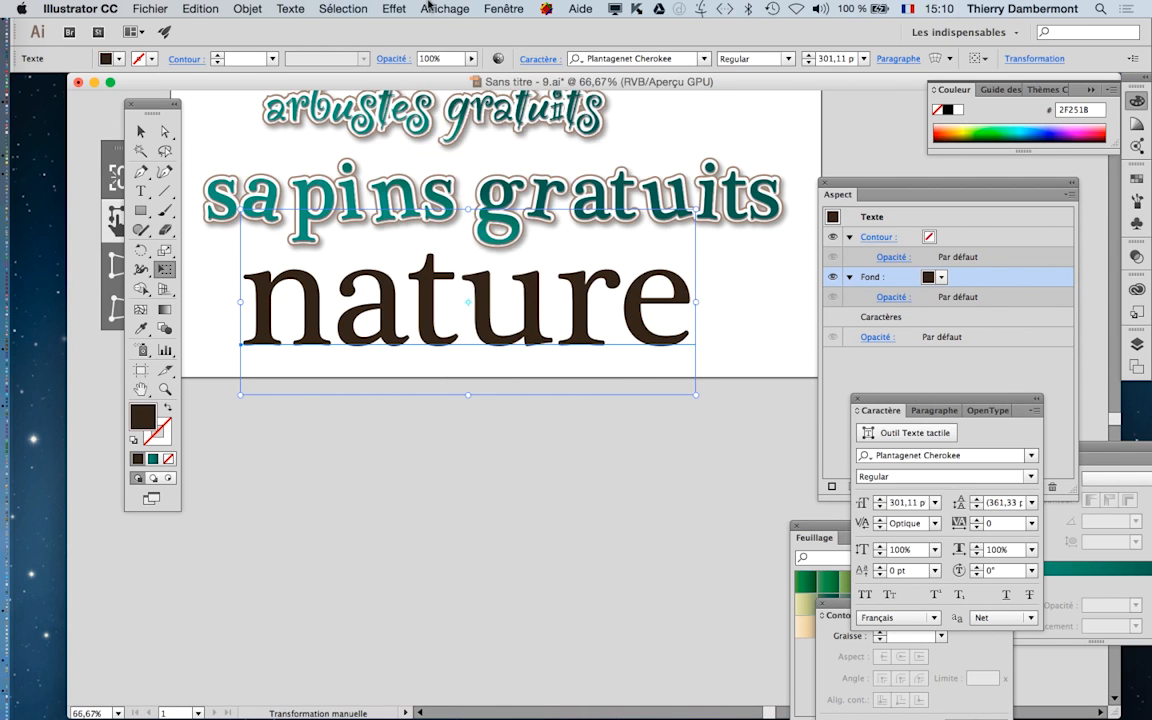
{"action": "left_click", "coordinate": [394, 8]}
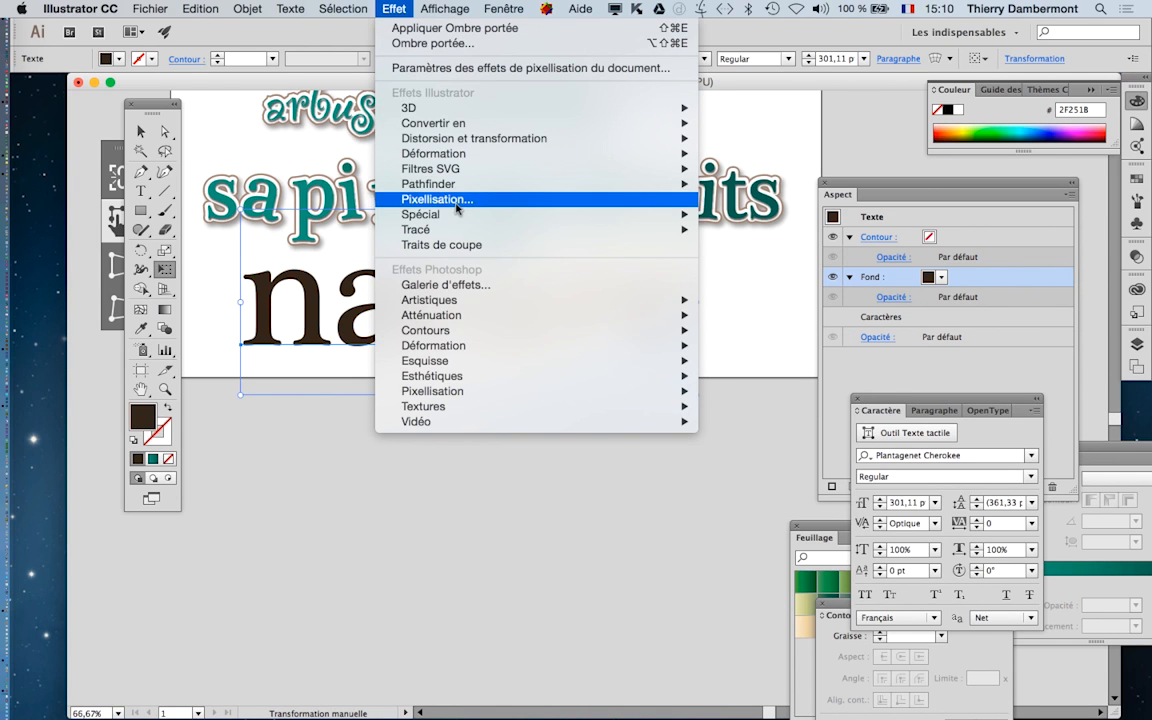
{"action": "mouse_move", "coordinate": [456, 216]}
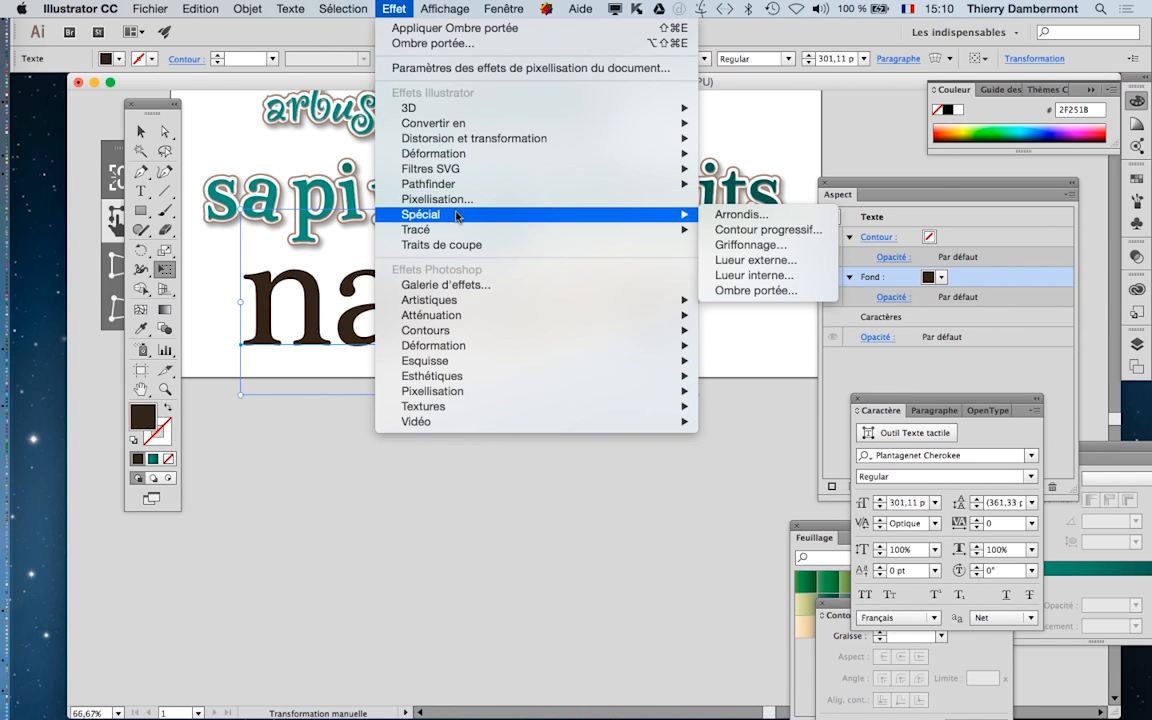
{"action": "left_click", "coordinate": [800, 246]}
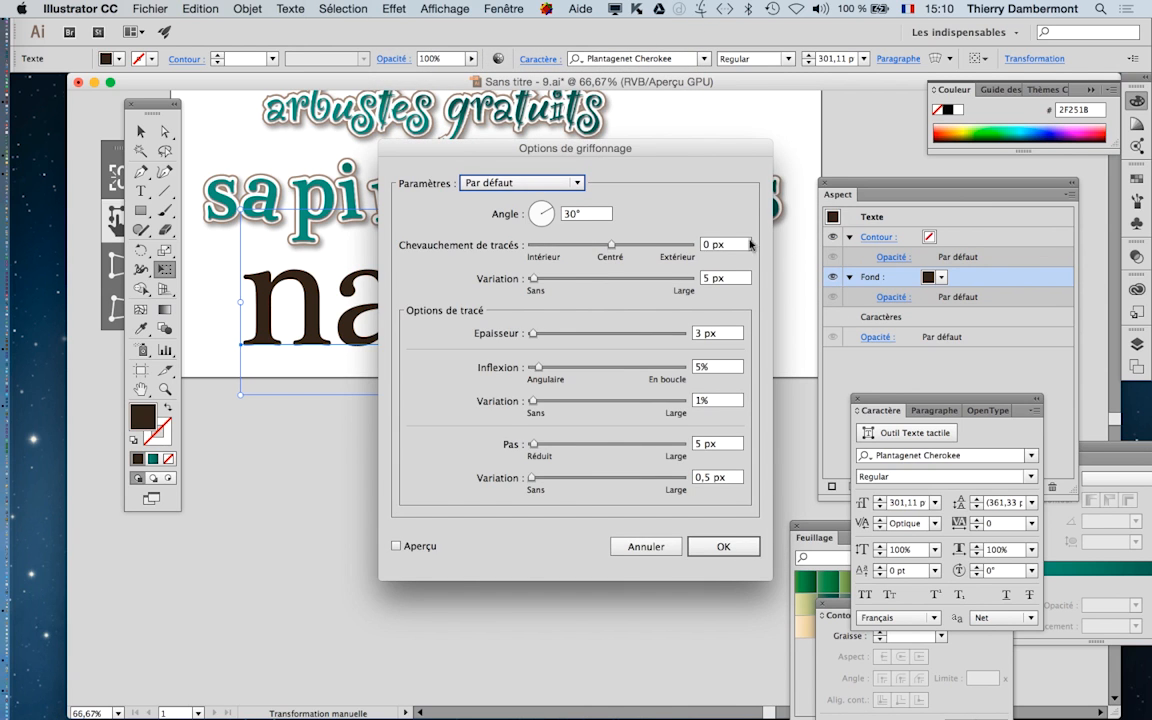
{"action": "mouse_move", "coordinate": [620, 149]}
{"action": "left_mouse_down"}
{"action": "mouse_move", "coordinate": [982, 83]}
{"action": "mouse_move", "coordinate": [977, 49]}
{"action": "left_mouse_up"}
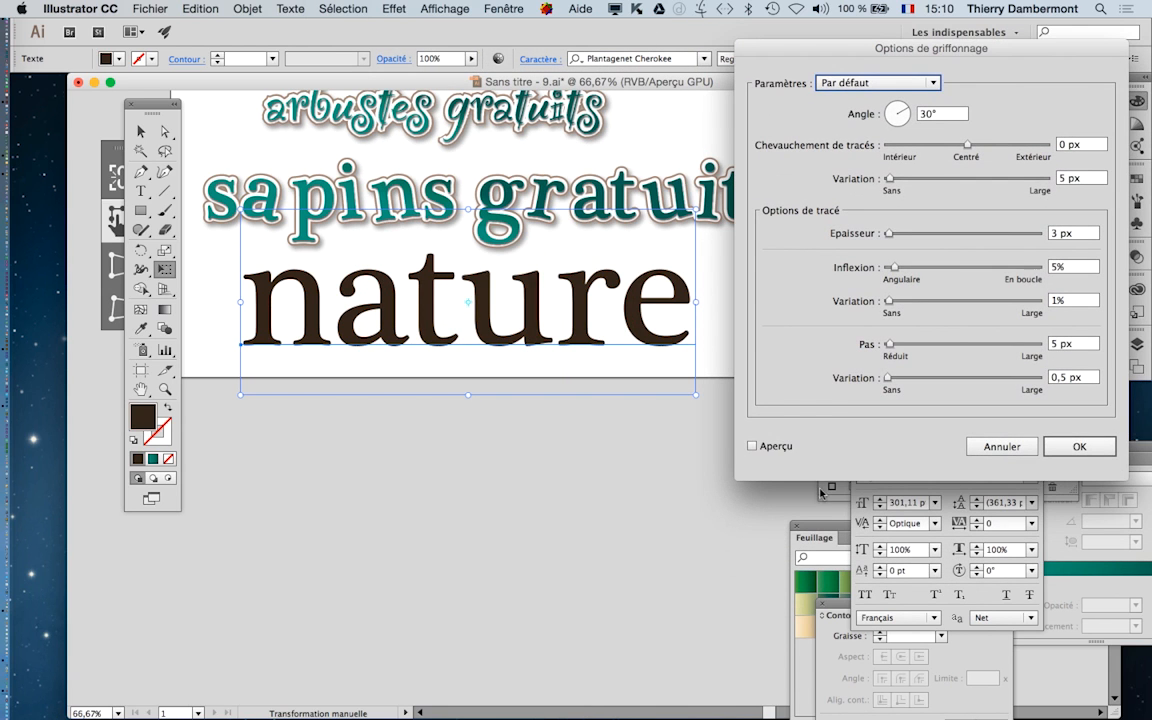
{"action": "left_click", "coordinate": [783, 447]}
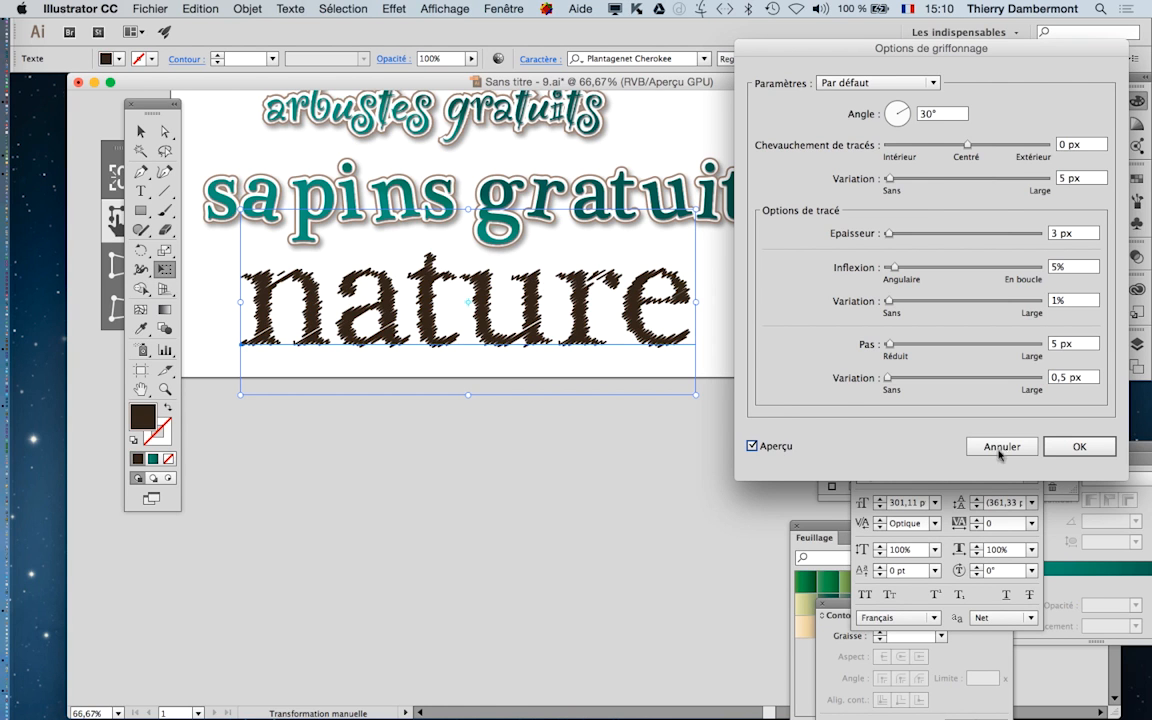
{"action": "left_click", "coordinate": [1073, 447]}
Reopen the Griffonnage effect's options from the Appearance panel and set the stroke thickness to 0,5 px
{"action": "scroll", "coordinate": [525, 304], "scroll_direction": "up", "scroll_amount": 1}
{"action": "scroll", "coordinate": [525, 305], "scroll_direction": "up", "scroll_amount": 1}
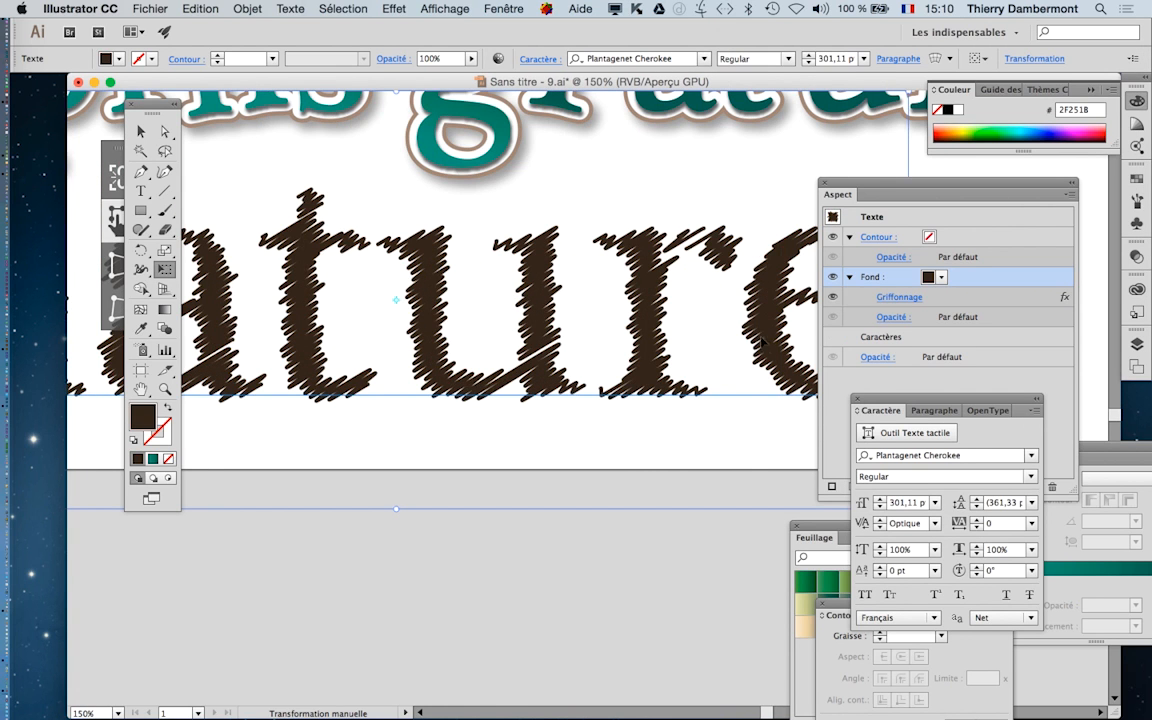
{"action": "left_click_drag", "start_coordinate": [950, 399], "coordinate": [562, 526]}
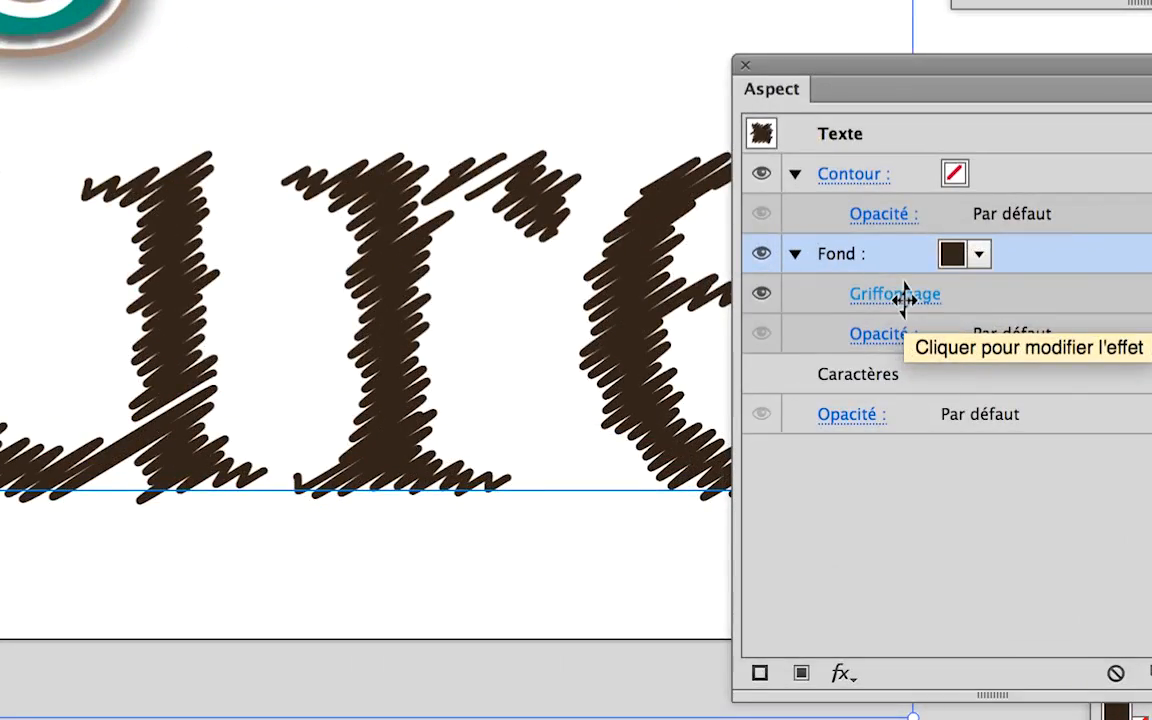
{"action": "left_click", "coordinate": [900, 297]}
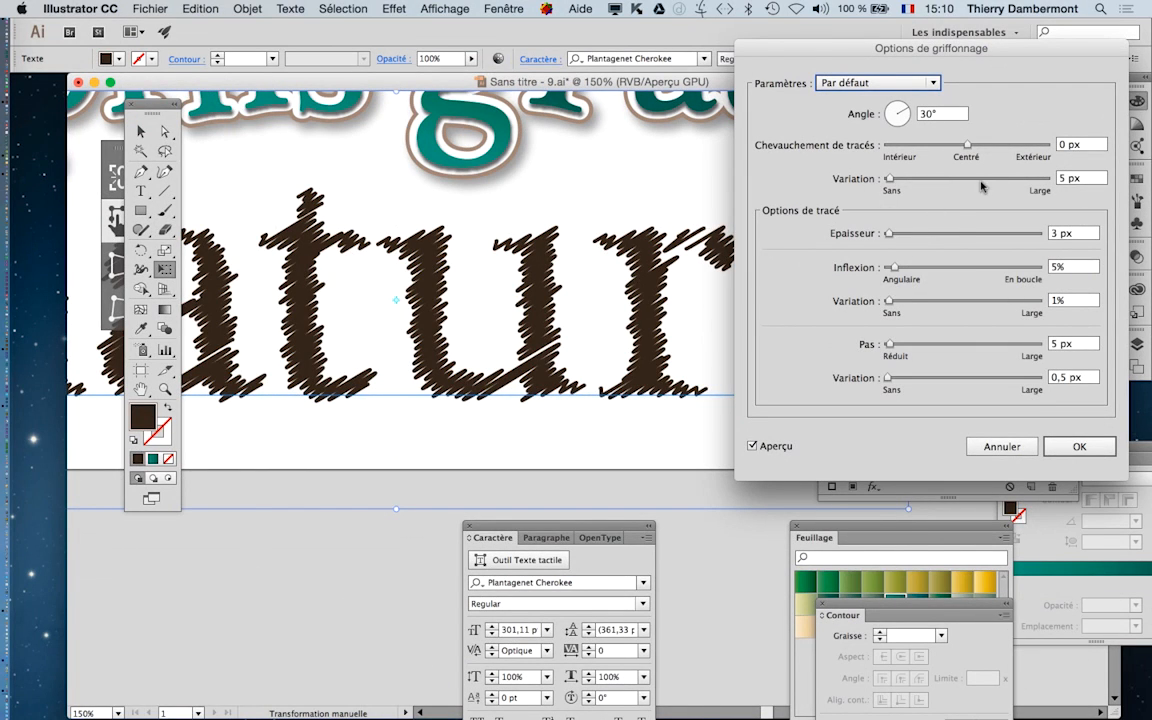
{"action": "left_click_drag", "start_coordinate": [891, 235], "coordinate": [886, 235]}
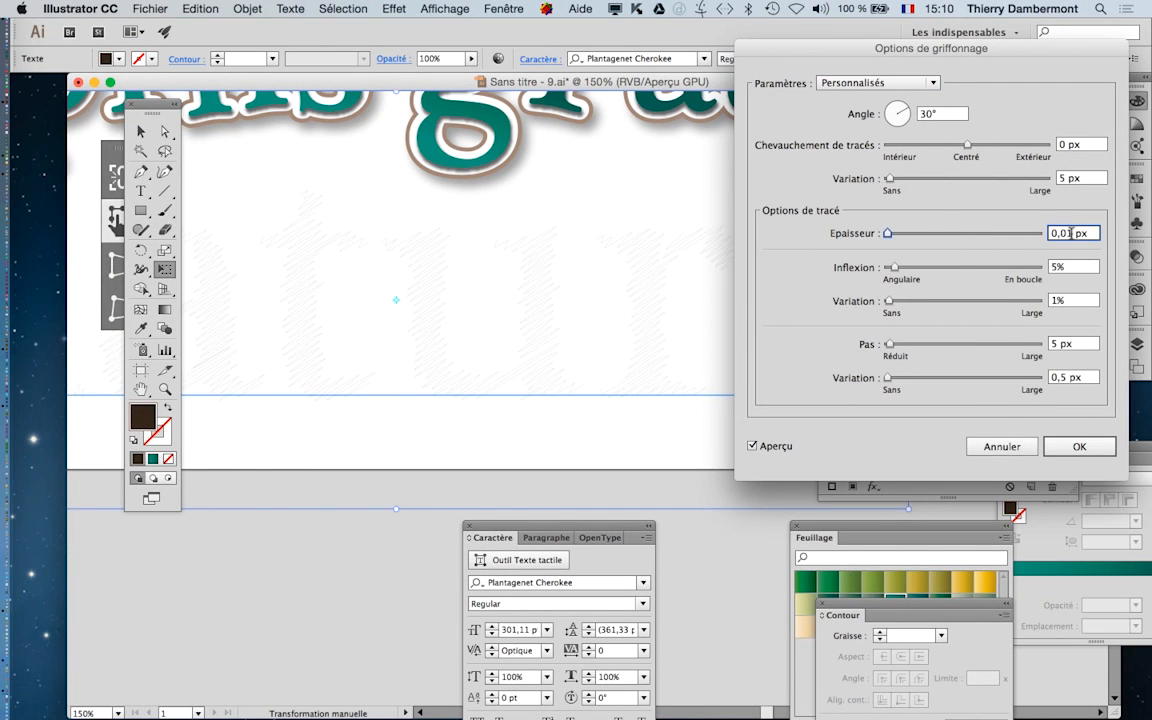
{"action": "left_click_drag", "start_coordinate": [1071, 234], "coordinate": [1037, 237]}
{"action": "type", "text": "0"}
{"action": "key", "text": "Tab"}
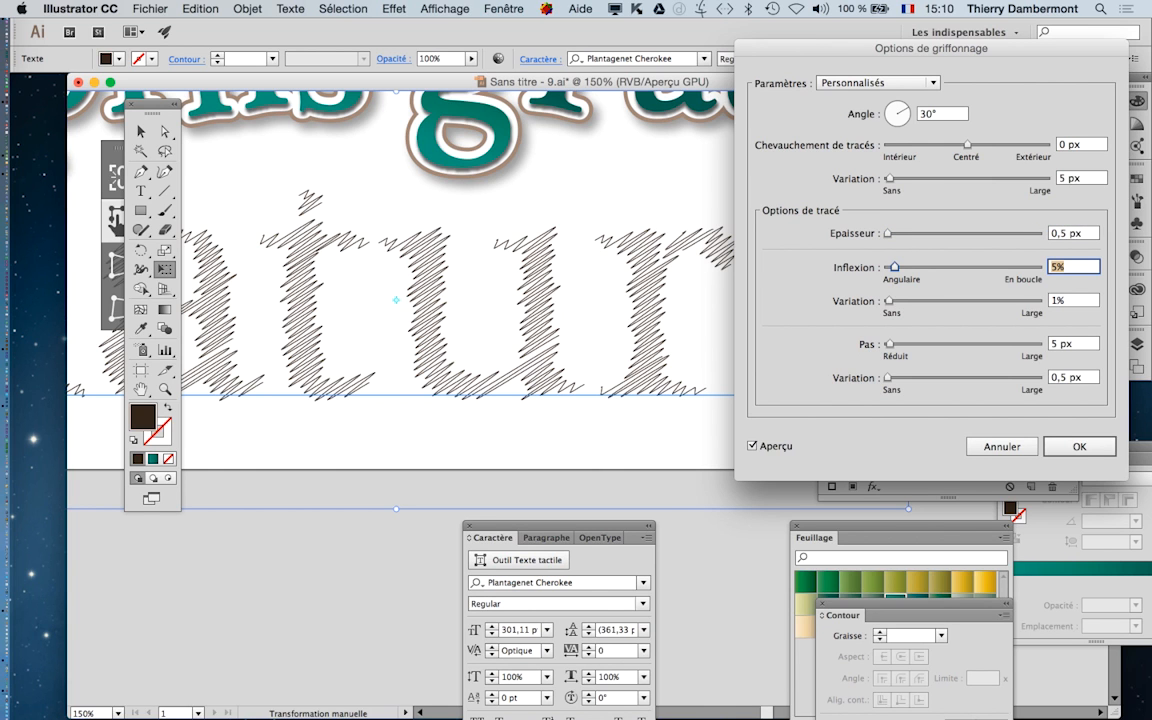
Set the scribble's inflexion to 9% with 33% variation, and its spacing to 2 px with 0 px variation
{"action": "mouse_move", "coordinate": [894, 267]}
{"action": "left_mouse_down"}
{"action": "mouse_move", "coordinate": [952, 268]}
{"action": "mouse_move", "coordinate": [901, 267]}
{"action": "mouse_move", "coordinate": [914, 303]}
{"action": "mouse_move", "coordinate": [936, 302]}
{"action": "left_mouse_up"}
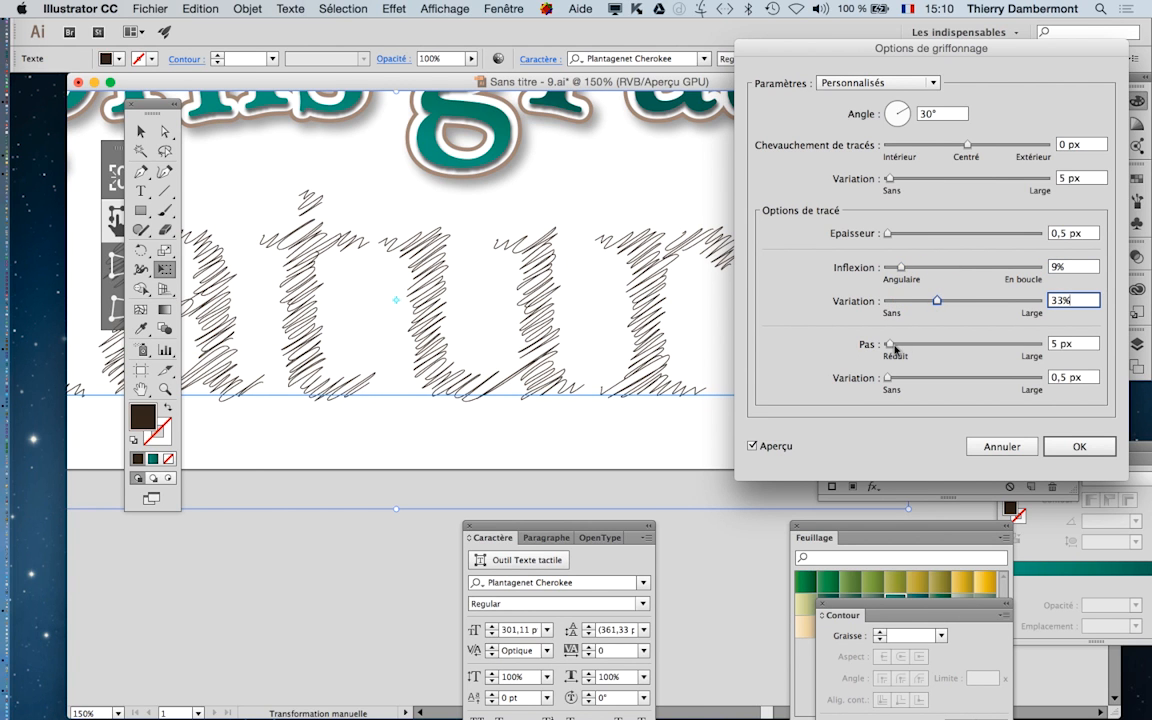
{"action": "left_click_drag", "start_coordinate": [895, 348], "coordinate": [889, 347]}
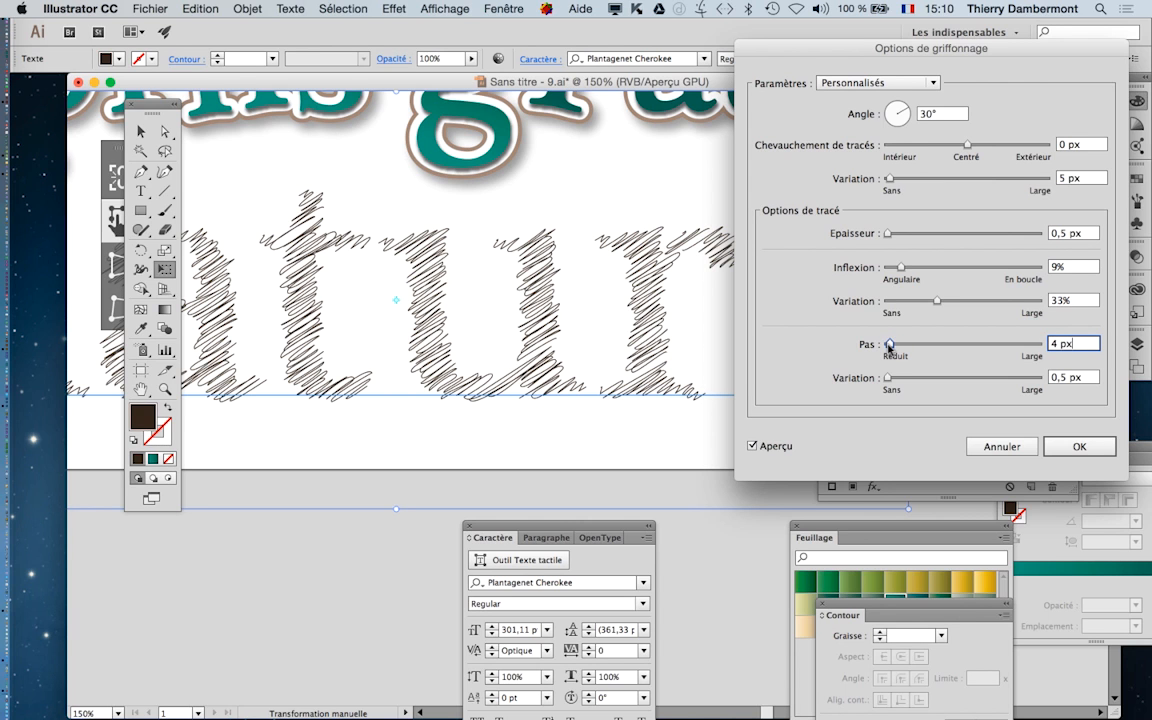
{"action": "type", "text": "2 px"}
{"action": "left_click_drag", "start_coordinate": [888, 380], "coordinate": [885, 377]}
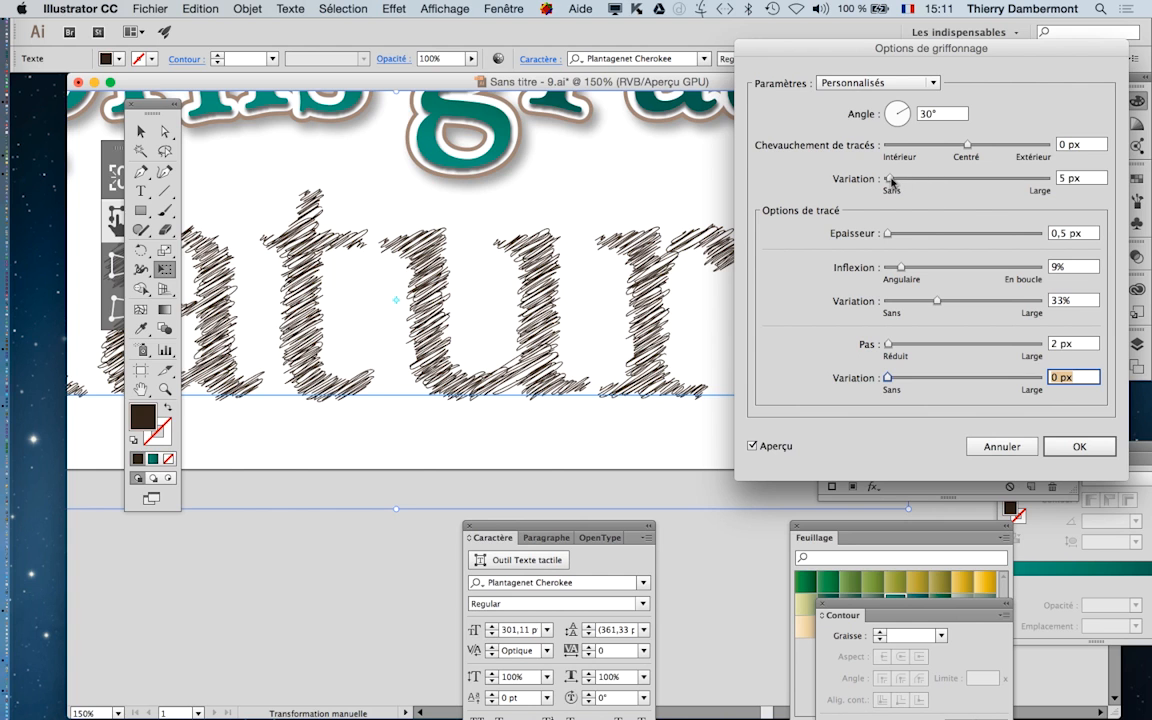
Set the scribble's path overlap to 3,27 px with 6 px variation and its angle to 172°, and accept the options
{"action": "mouse_move", "coordinate": [888, 178]}
{"action": "left_mouse_down"}
{"action": "mouse_move", "coordinate": [927, 183]}
{"action": "mouse_move", "coordinate": [891, 186]}
{"action": "left_mouse_up"}
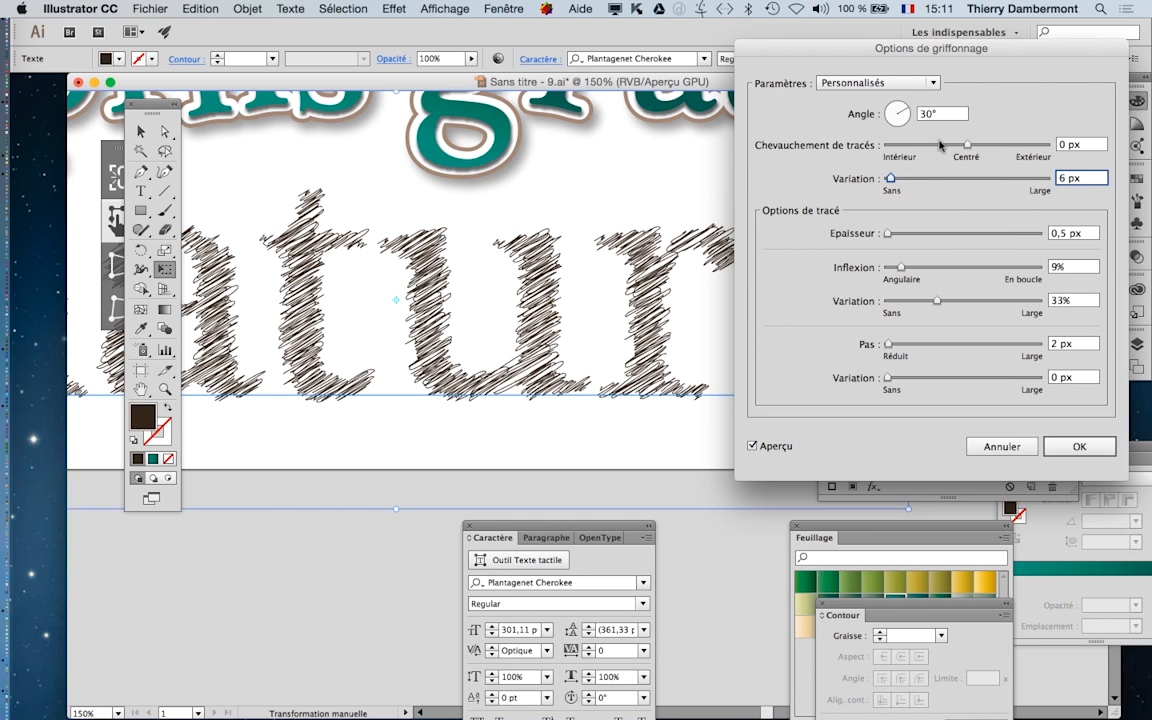
{"action": "mouse_move", "coordinate": [967, 145]}
{"action": "left_mouse_down"}
{"action": "mouse_move", "coordinate": [940, 145]}
{"action": "mouse_move", "coordinate": [967, 145]}
{"action": "left_mouse_up"}
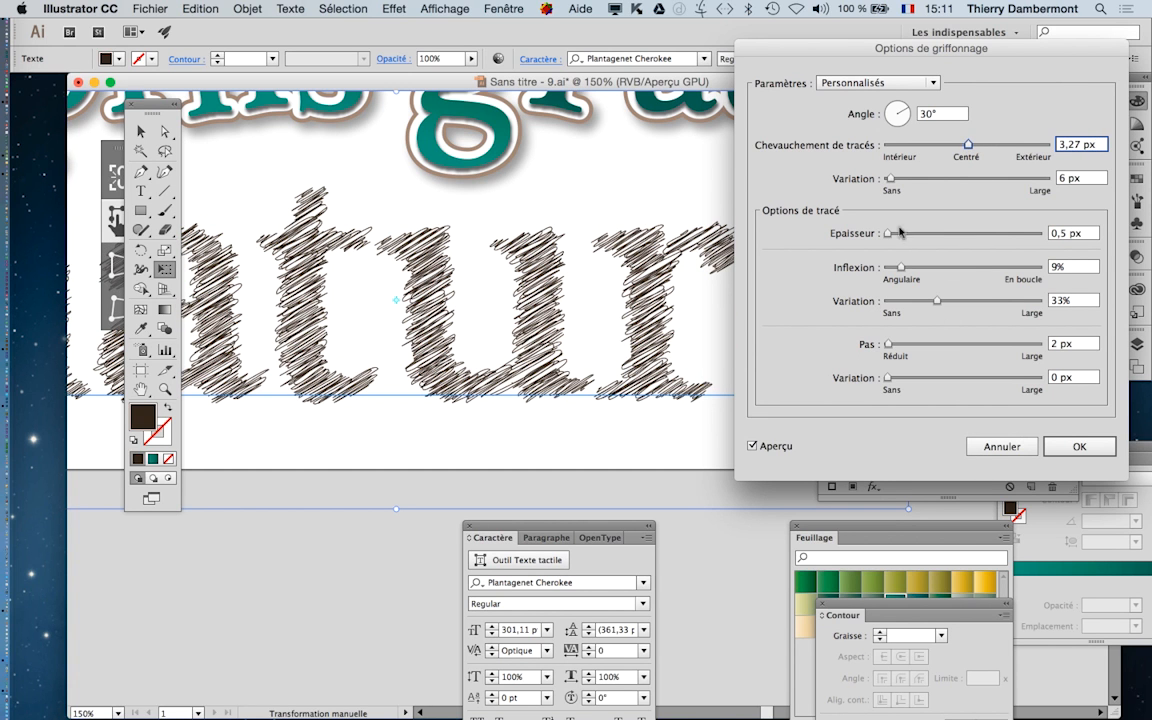
{"action": "left_click", "coordinate": [890, 118]}
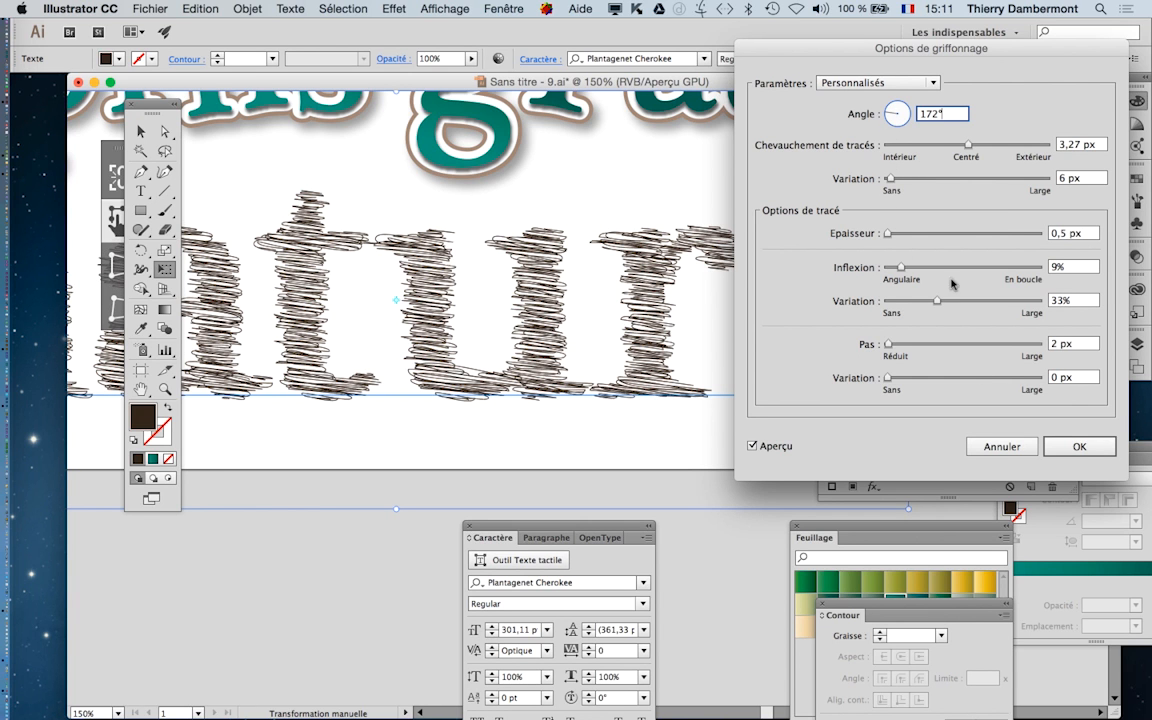
{"action": "key", "text": "Return"}
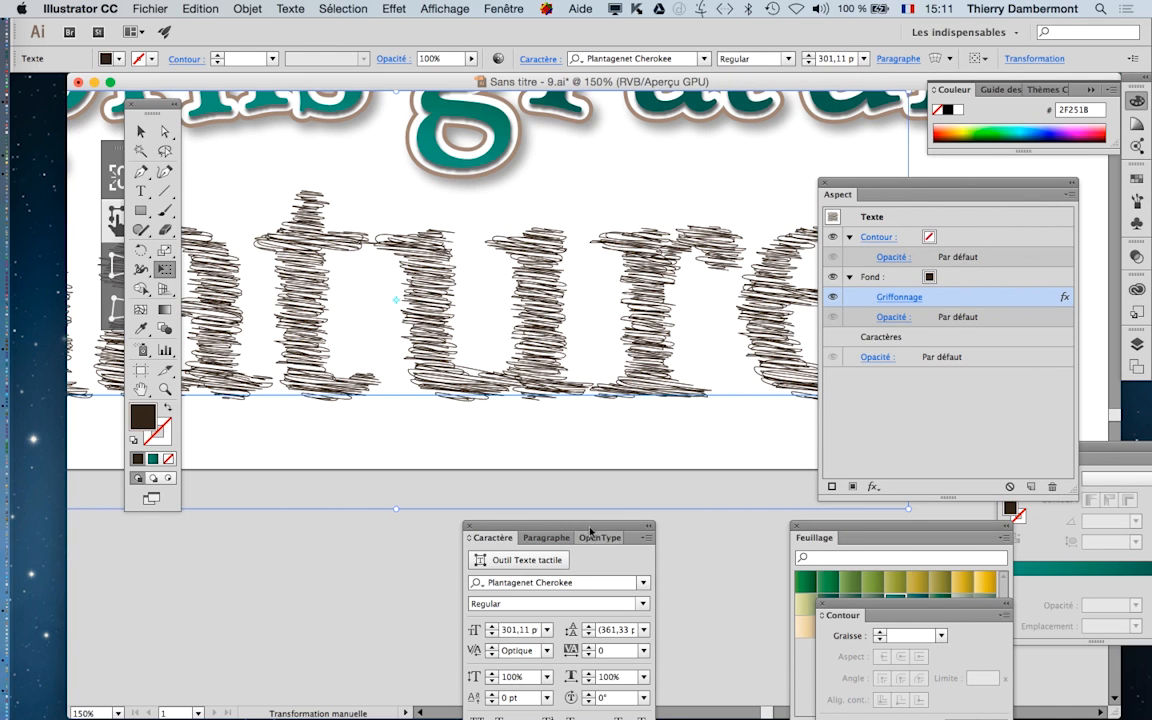
Change the colour of the scribbled fill on "nature" to green
{"action": "left_click", "coordinate": [929, 277]}
{"action": "left_click", "coordinate": [941, 277]}
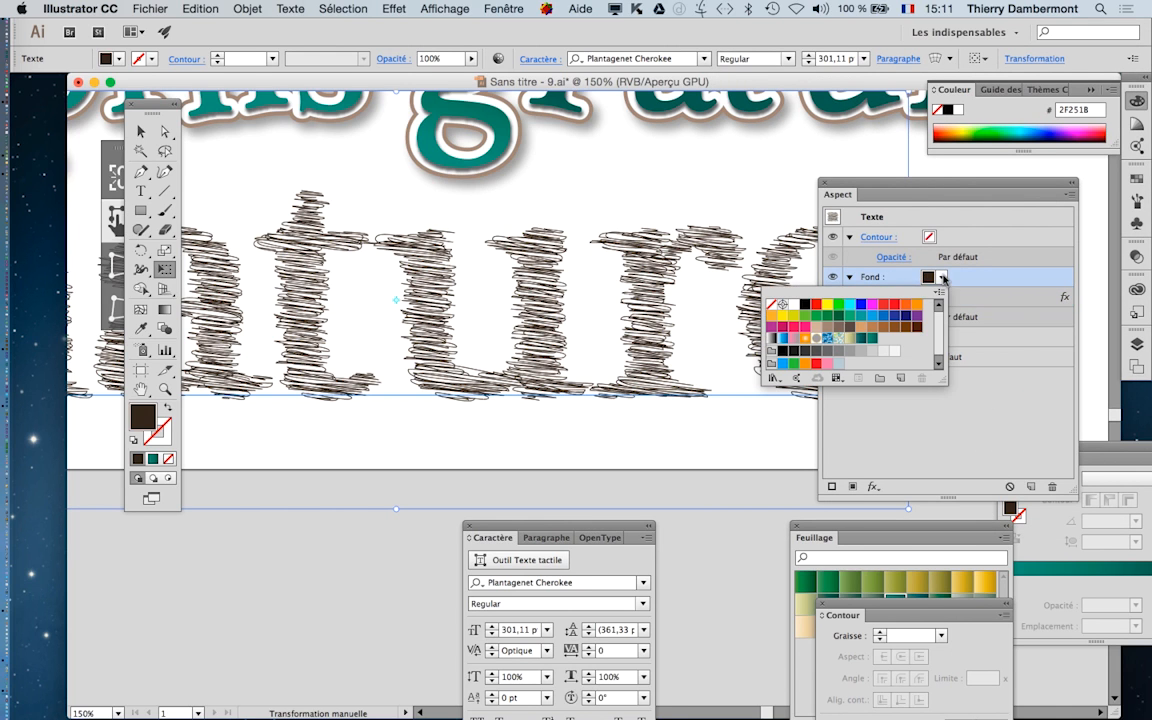
{"action": "left_click", "coordinate": [818, 316]}
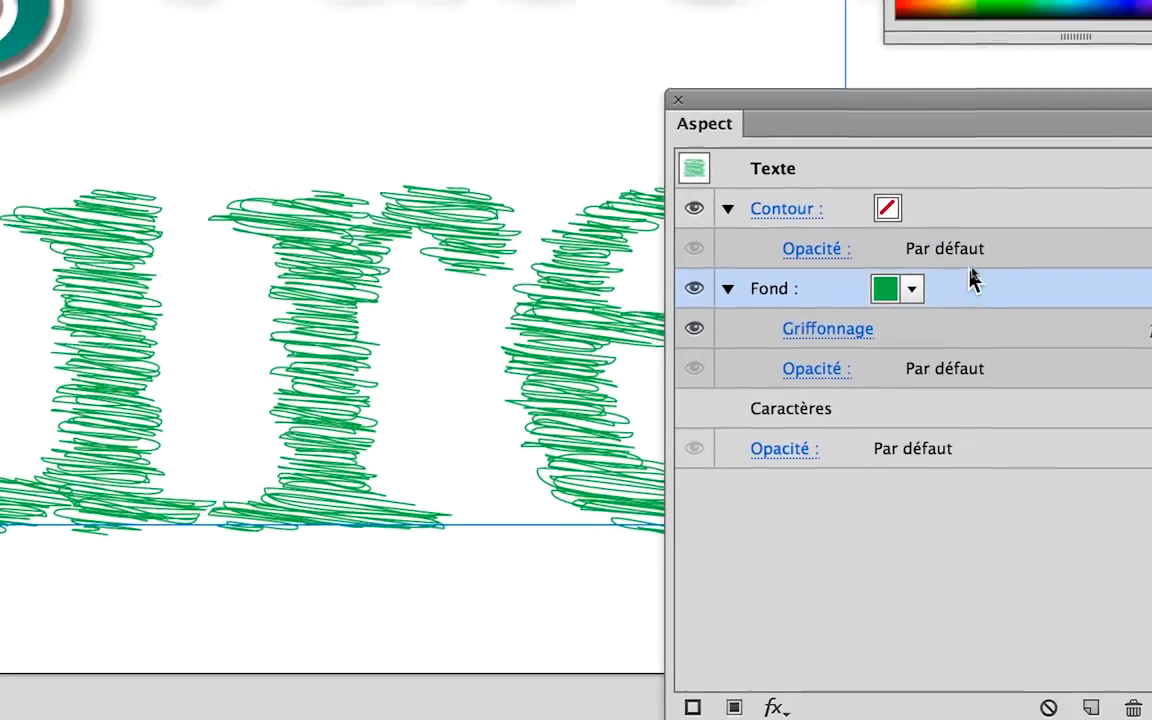
Duplicate the green scribbled fill and recolour the upper copy dark blue
{"action": "left_click_drag", "start_coordinate": [980, 283], "coordinate": [1087, 702]}
{"action": "left_click_drag", "start_coordinate": [1012, 425], "coordinate": [1011, 424]}
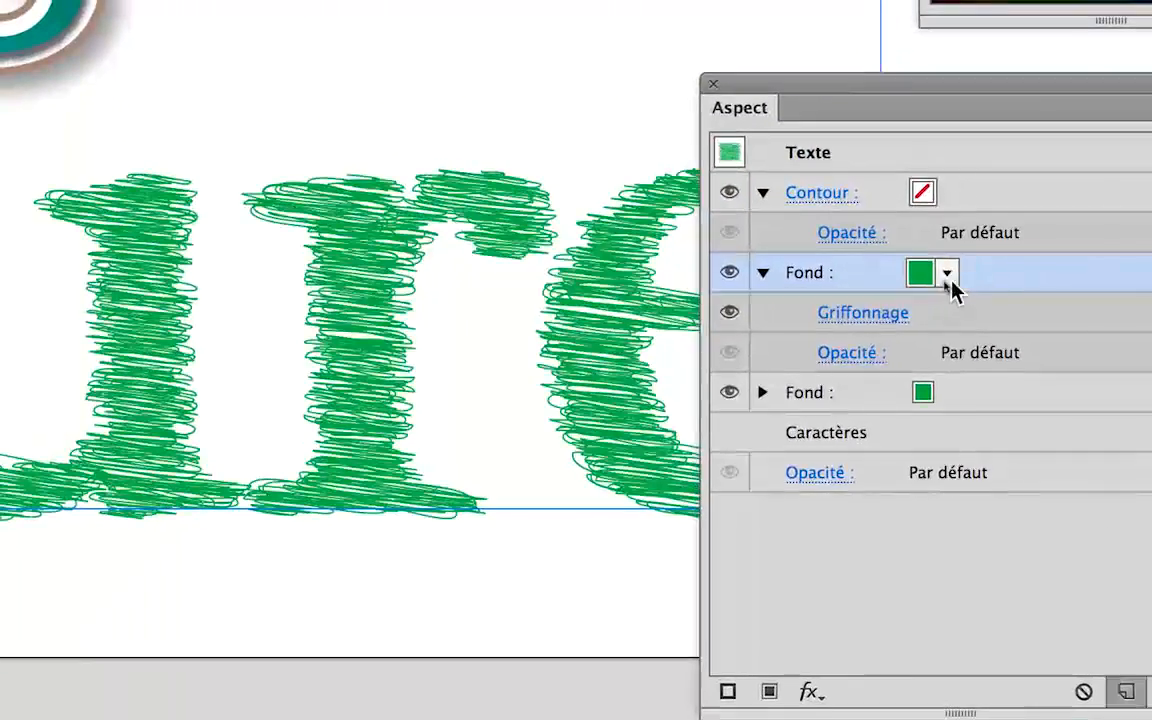
{"action": "left_click", "coordinate": [947, 276]}
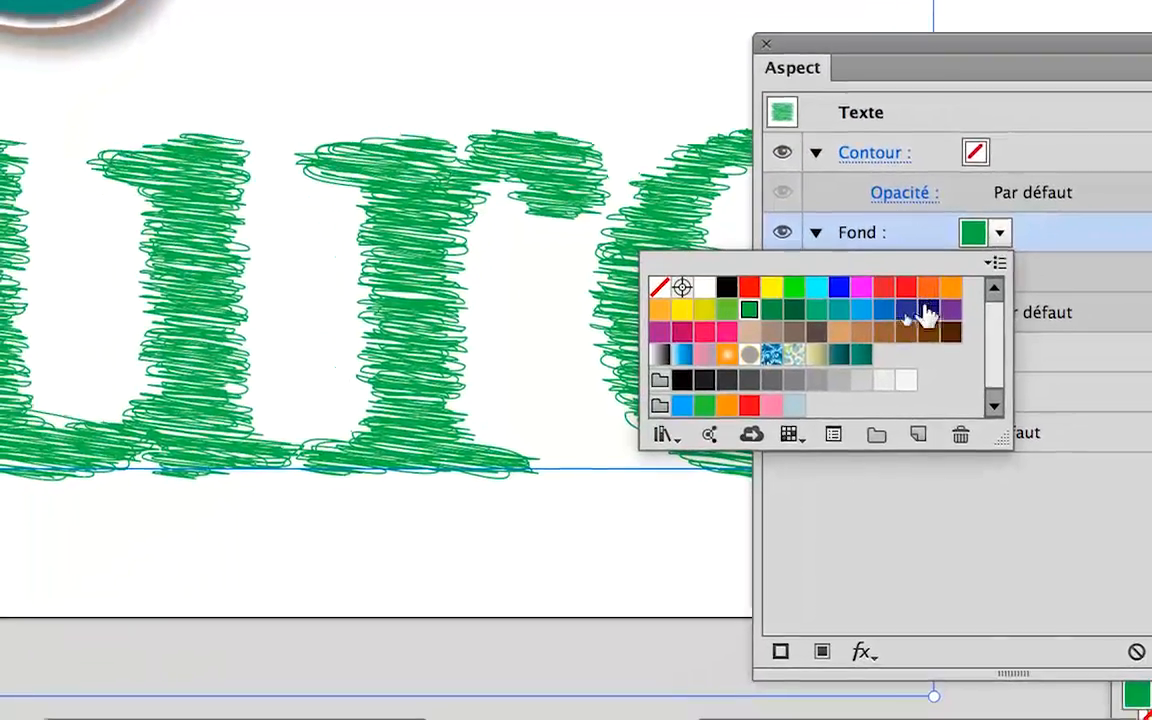
{"action": "left_click", "coordinate": [927, 310]}
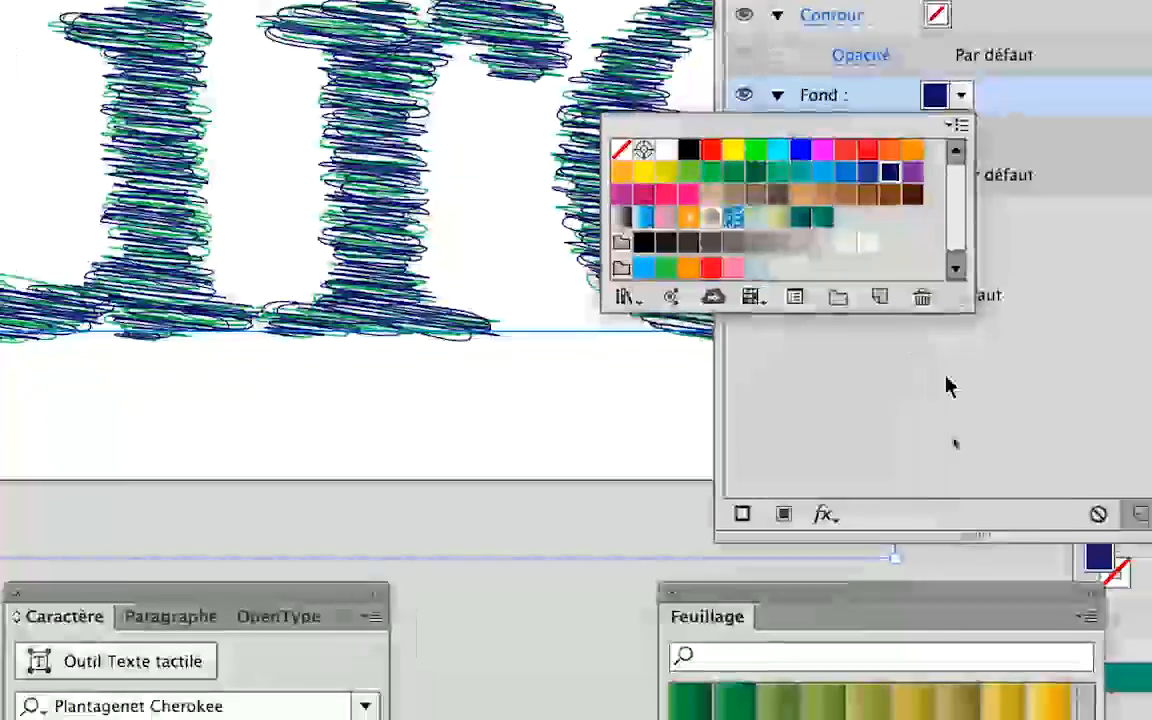
{"action": "left_click", "coordinate": [955, 388]}
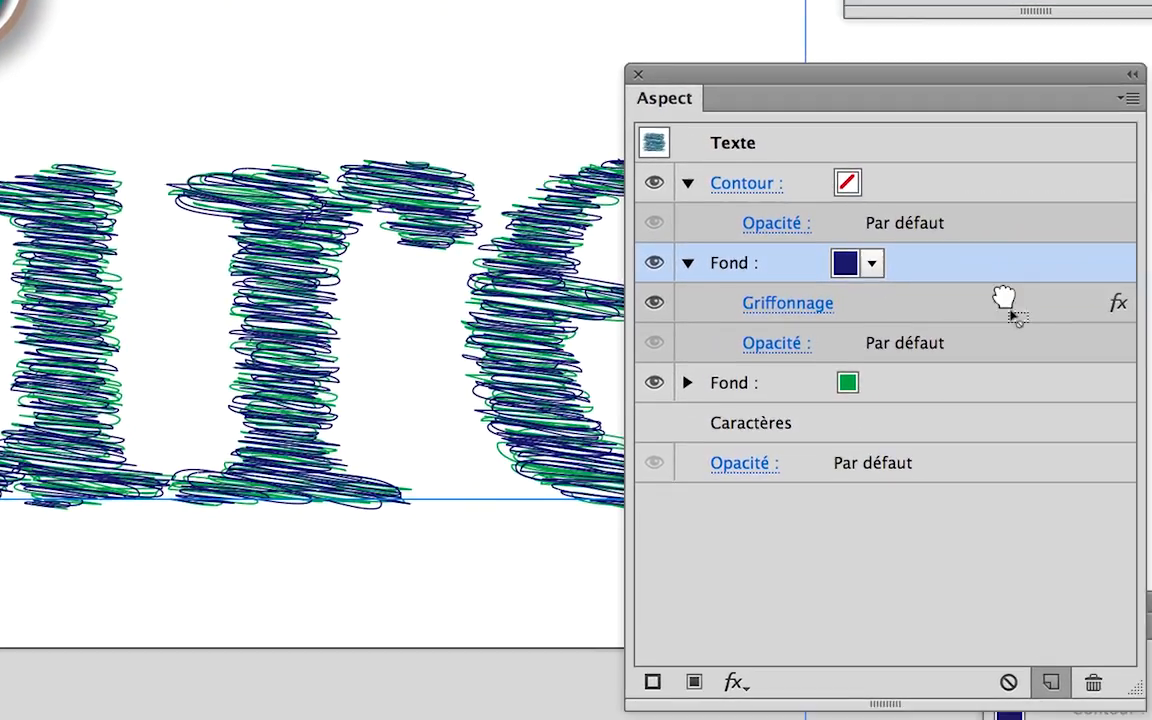
Duplicate the dark blue scribbled fill and recolour the upper copy red
{"action": "left_click_drag", "start_coordinate": [1003, 298], "coordinate": [1047, 686]}
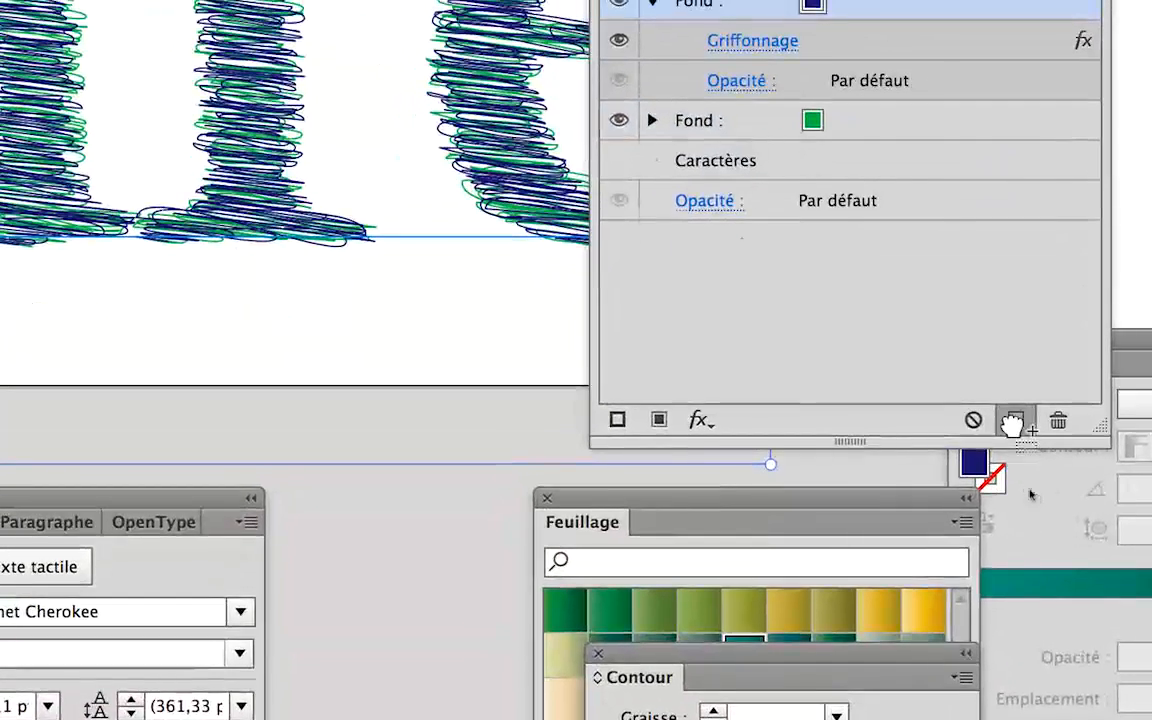
{"action": "left_click_drag", "start_coordinate": [1012, 424], "coordinate": [1012, 424]}
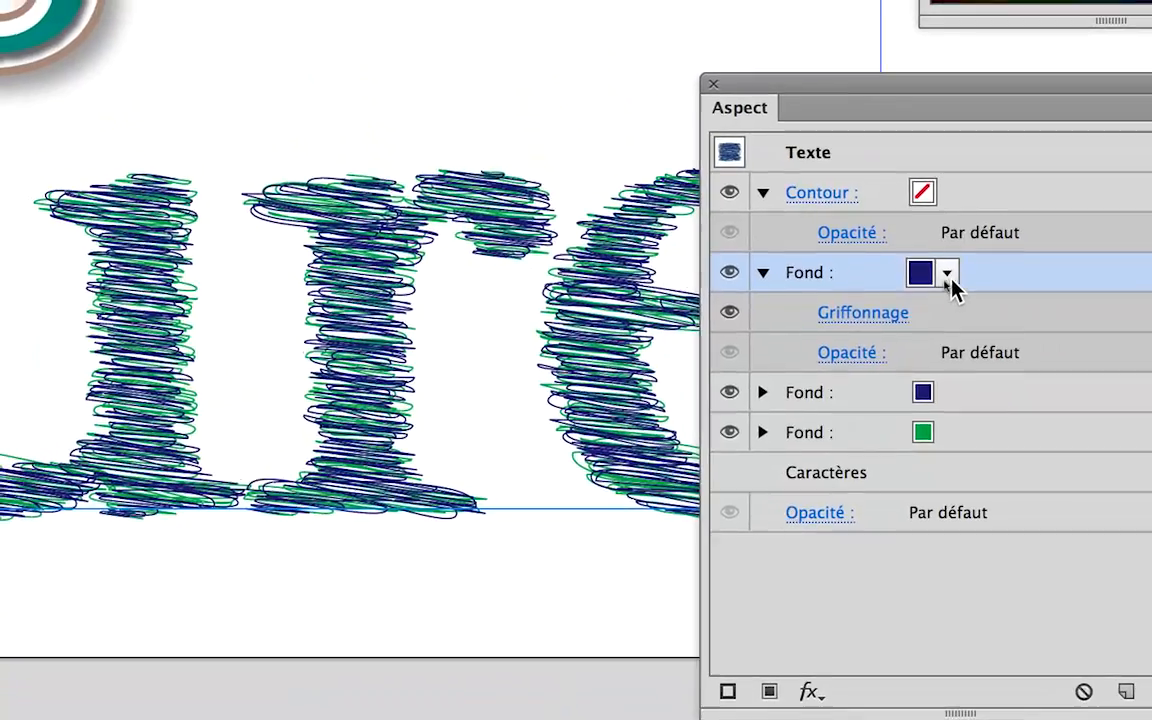
{"action": "left_click", "coordinate": [947, 274]}
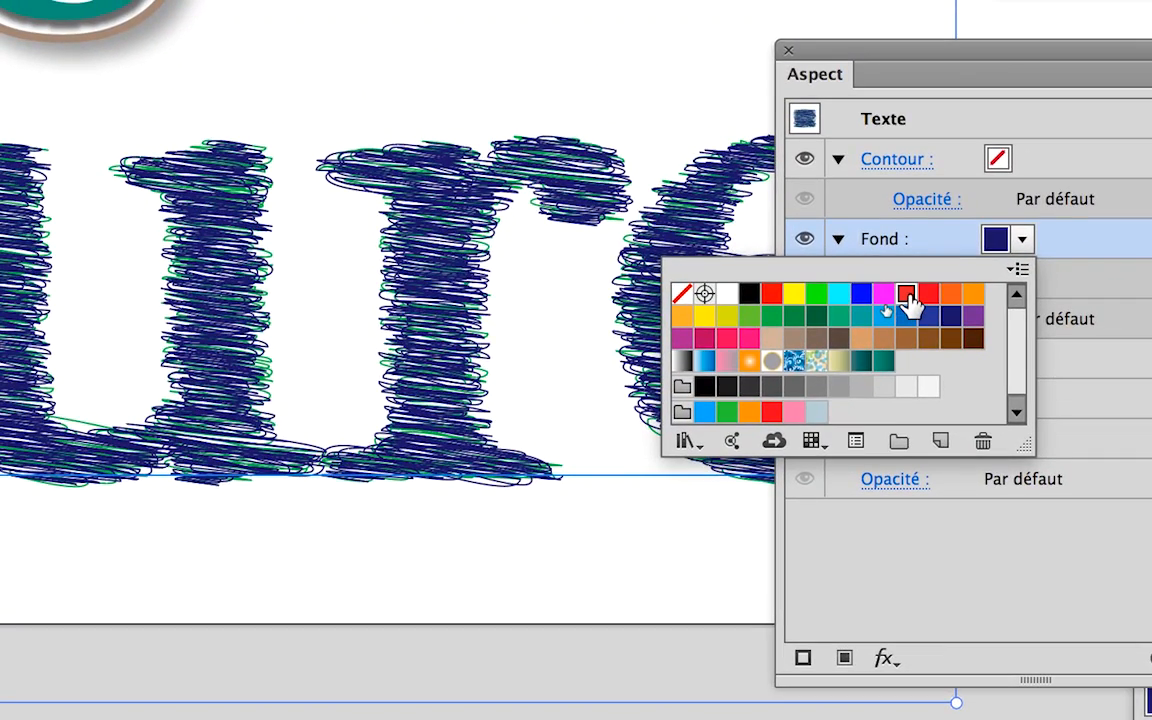
{"action": "left_click", "coordinate": [906, 294]}
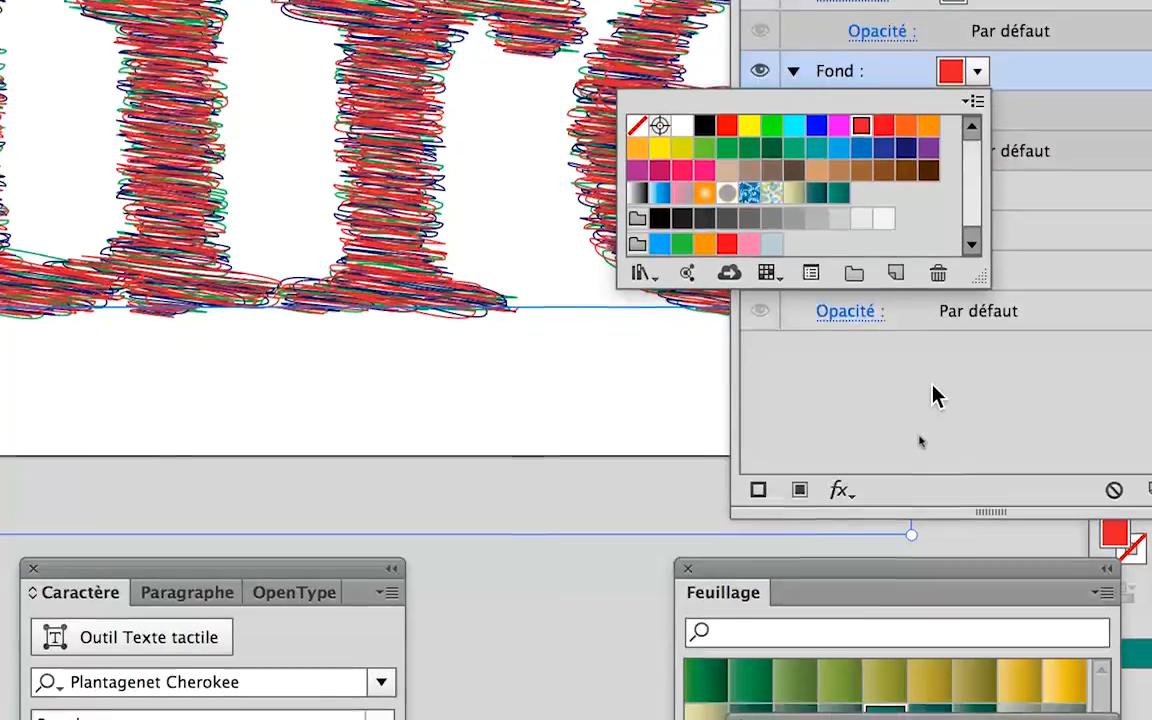
{"action": "left_click", "coordinate": [978, 557]}
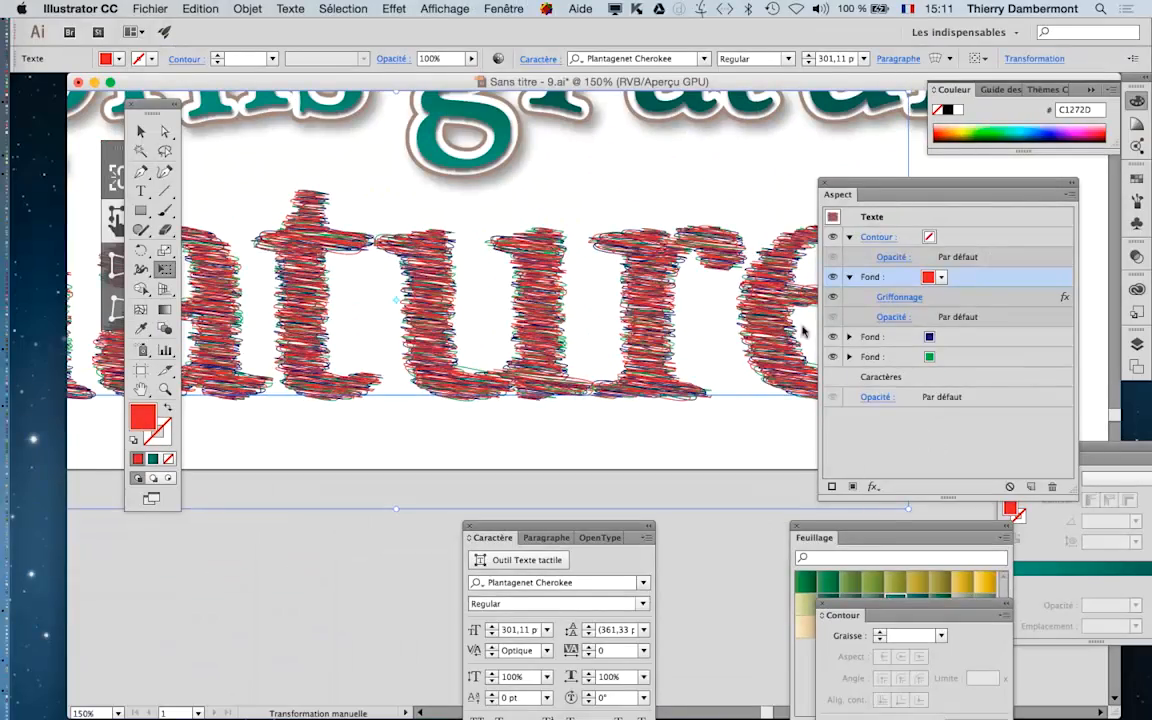
Move the red fill below the dark blue fill in the text's appearance stack
{"action": "left_click_drag", "start_coordinate": [880, 295], "coordinate": [972, 346]}
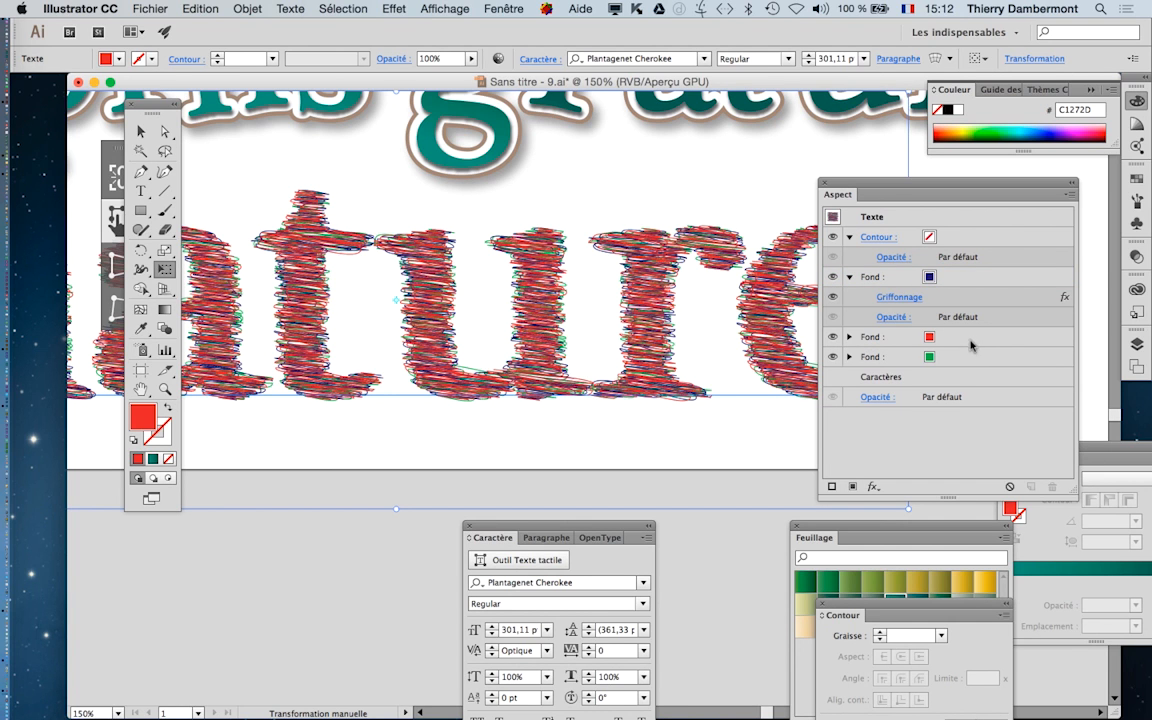
{"action": "left_click_drag", "start_coordinate": [873, 188], "coordinate": [1003, 323]}
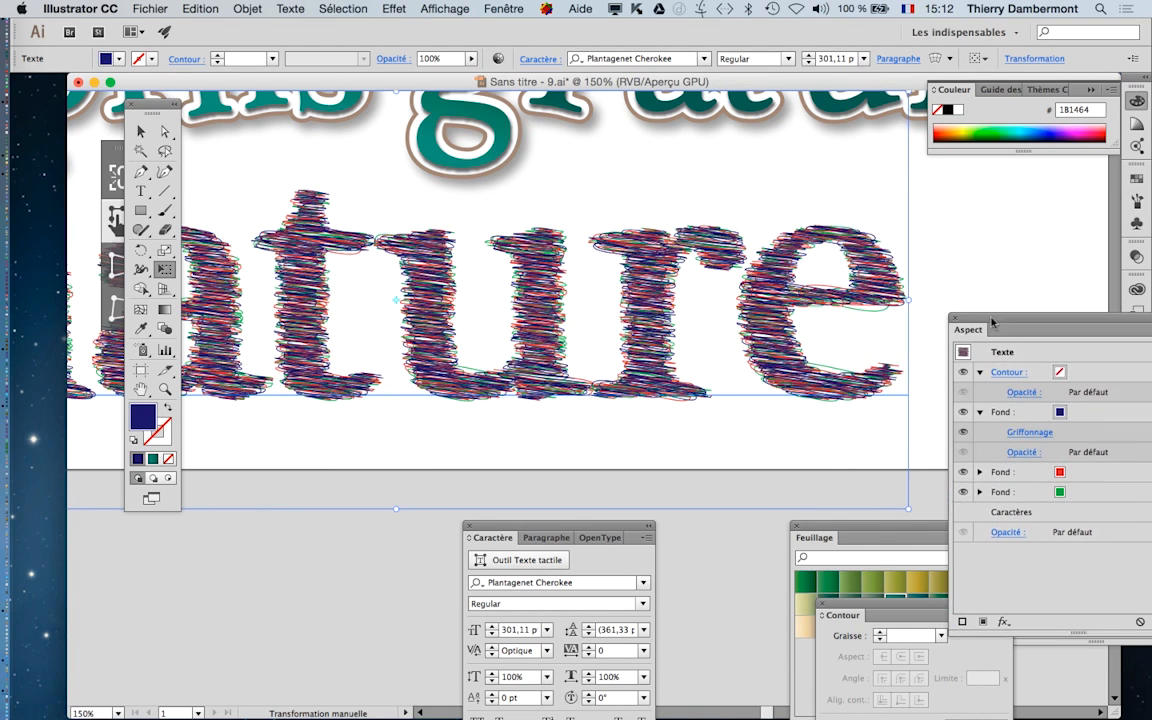
{"action": "scroll", "coordinate": [563, 313], "scroll_direction": "down", "scroll_amount": 1}
{"action": "left_click_drag", "start_coordinate": [395, 287], "coordinate": [507, 210]}
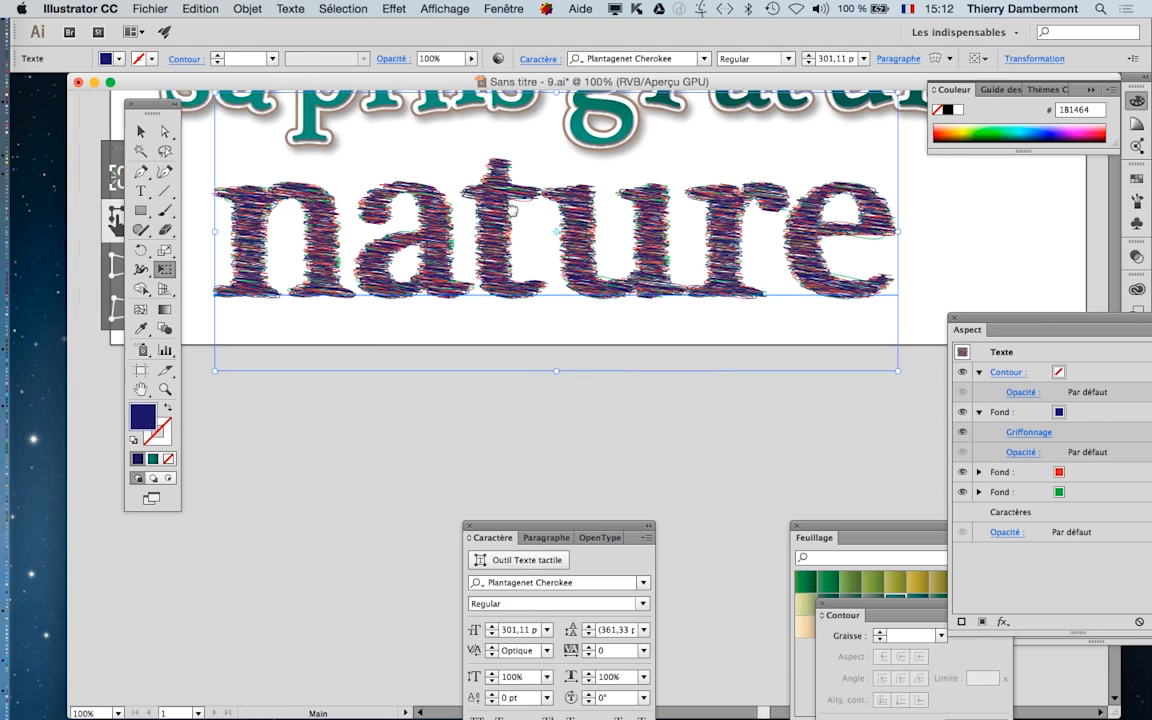
Replace the word "nature" with "forêt" in the scribbled live text
{"action": "left_click", "coordinate": [141, 190]}
{"action": "mouse_move", "coordinate": [220, 208]}
{"action": "left_mouse_down"}
{"action": "mouse_move", "coordinate": [560, 232]}
{"action": "mouse_move", "coordinate": [757, 230]}
{"action": "mouse_move", "coordinate": [866, 250]}
{"action": "left_mouse_up"}
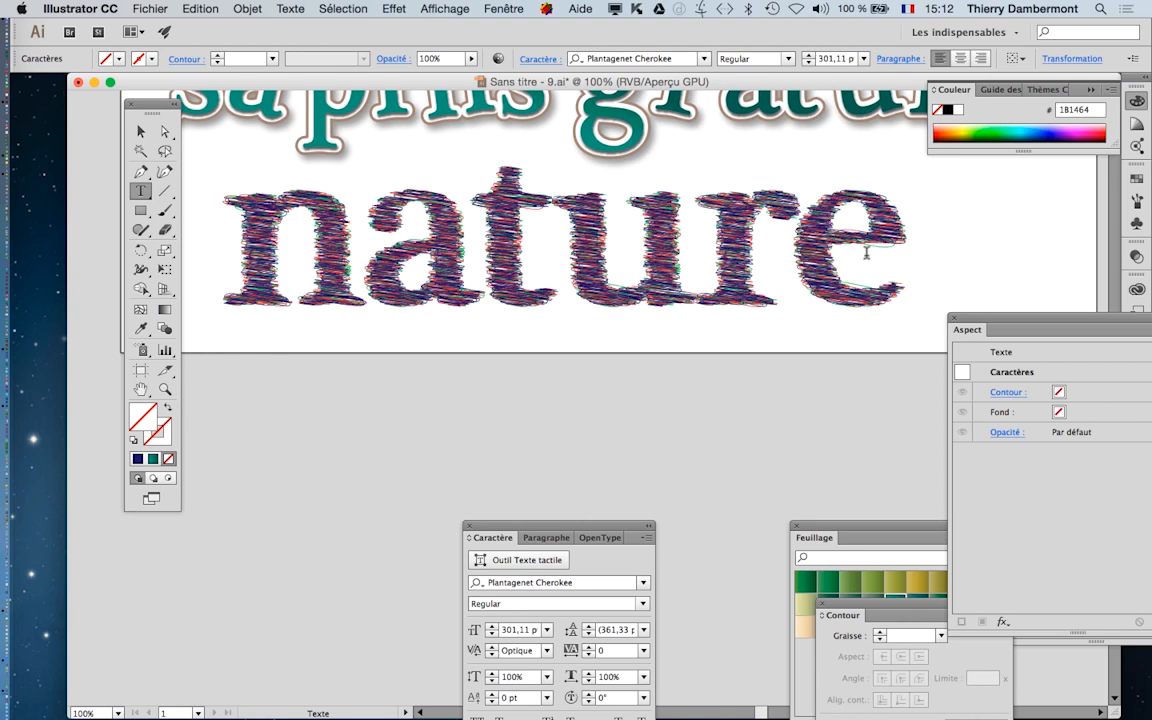
{"action": "type", "text": "fo^"}
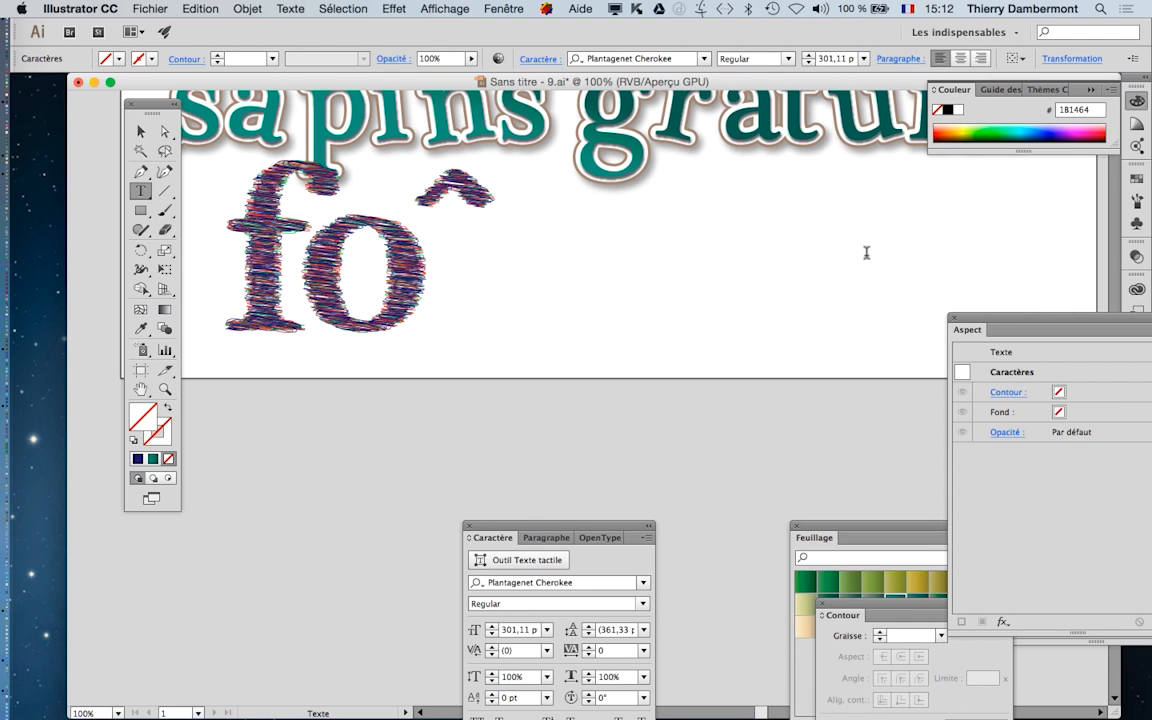
{"action": "key", "text": "BackSpace"}
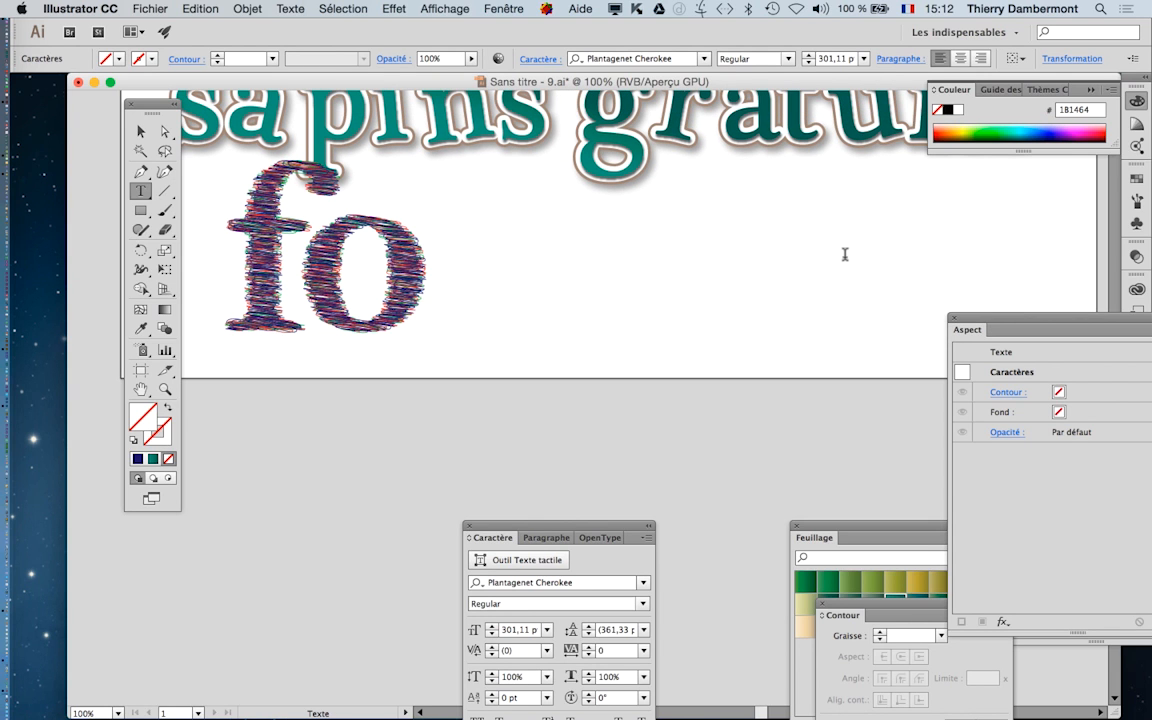
{"action": "type", "text": "rêt"}
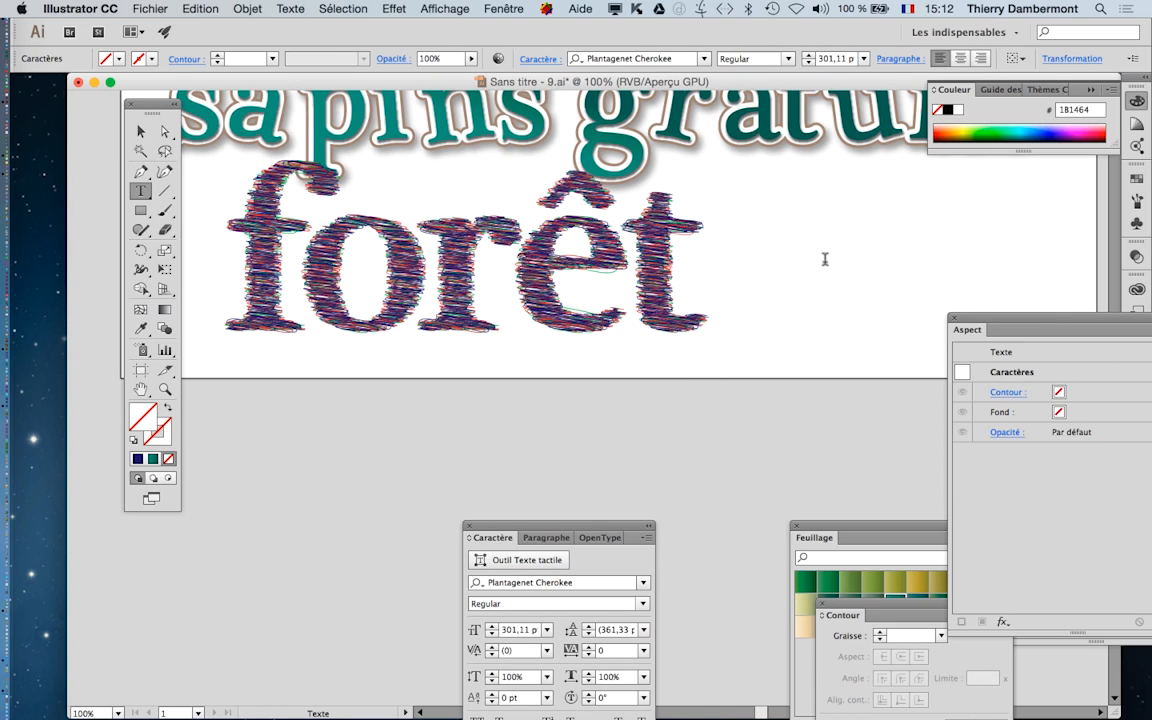
Insert "de " before "forêt" so the text reads "de forêt", and deselect it
{"action": "left_click", "coordinate": [241, 258]}
{"action": "type", "text": "d"}
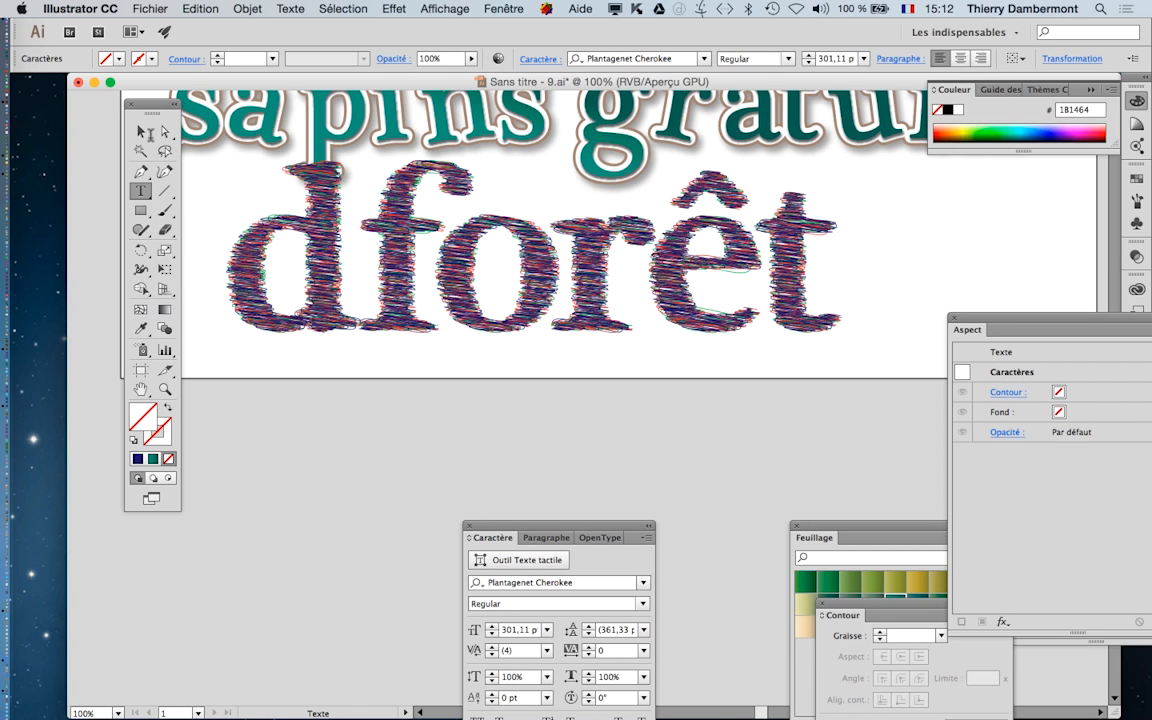
{"action": "type", "text": "e"}
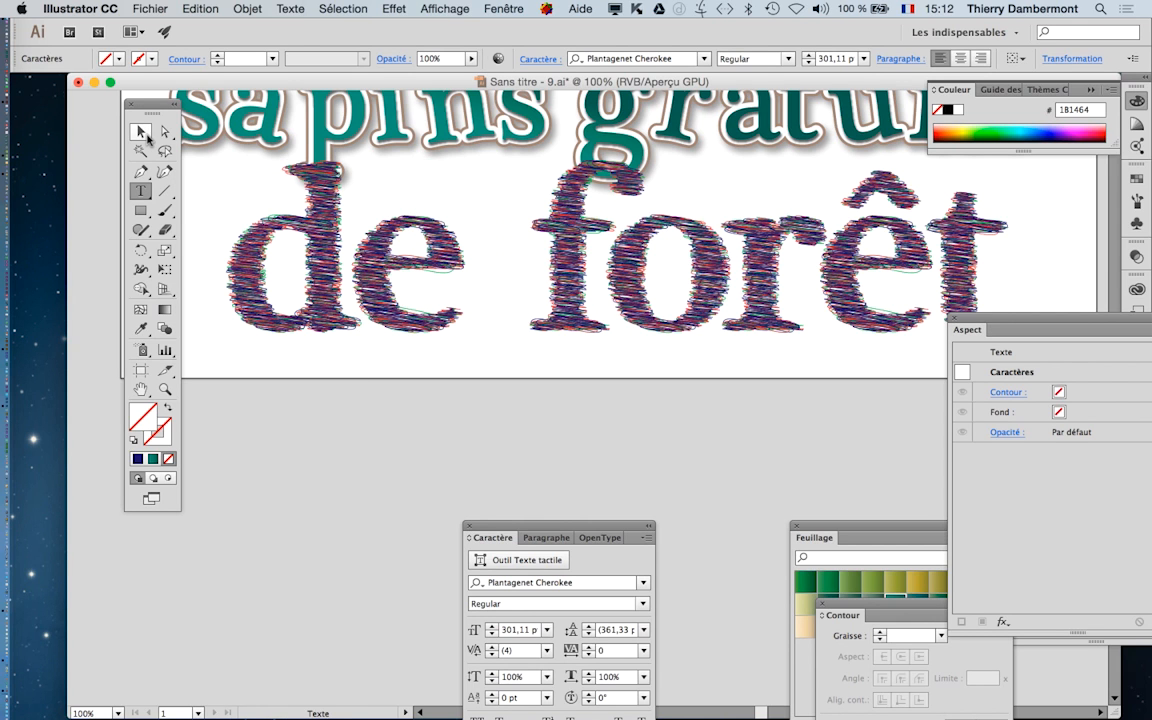
{"action": "left_click", "coordinate": [141, 131]}
{"action": "left_click", "coordinate": [567, 408]}
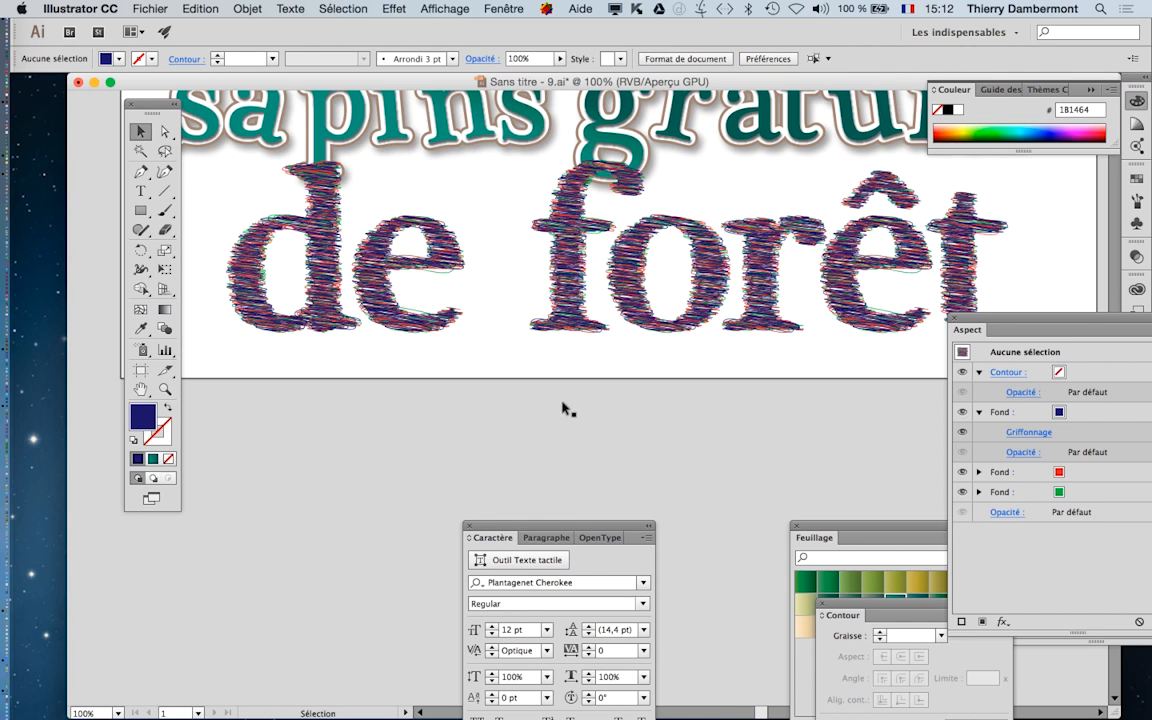
{"action": "scroll", "coordinate": [567, 408], "scroll_direction": "down", "scroll_amount": 1, "text": "alt"}
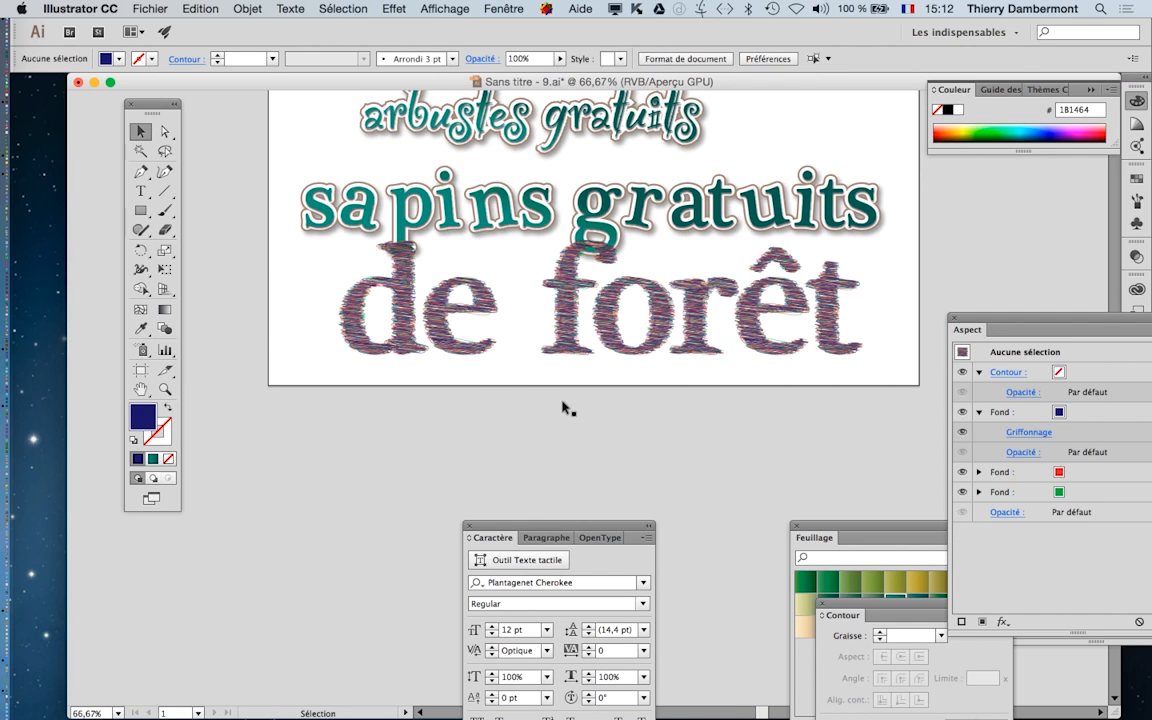
Try to increase the path overlap variation in the dark blue fill's Griffonnage options with no object selected
{"action": "left_click_drag", "start_coordinate": [1000, 322], "coordinate": [966, 206]}
{"action": "left_click", "coordinate": [992, 316]}
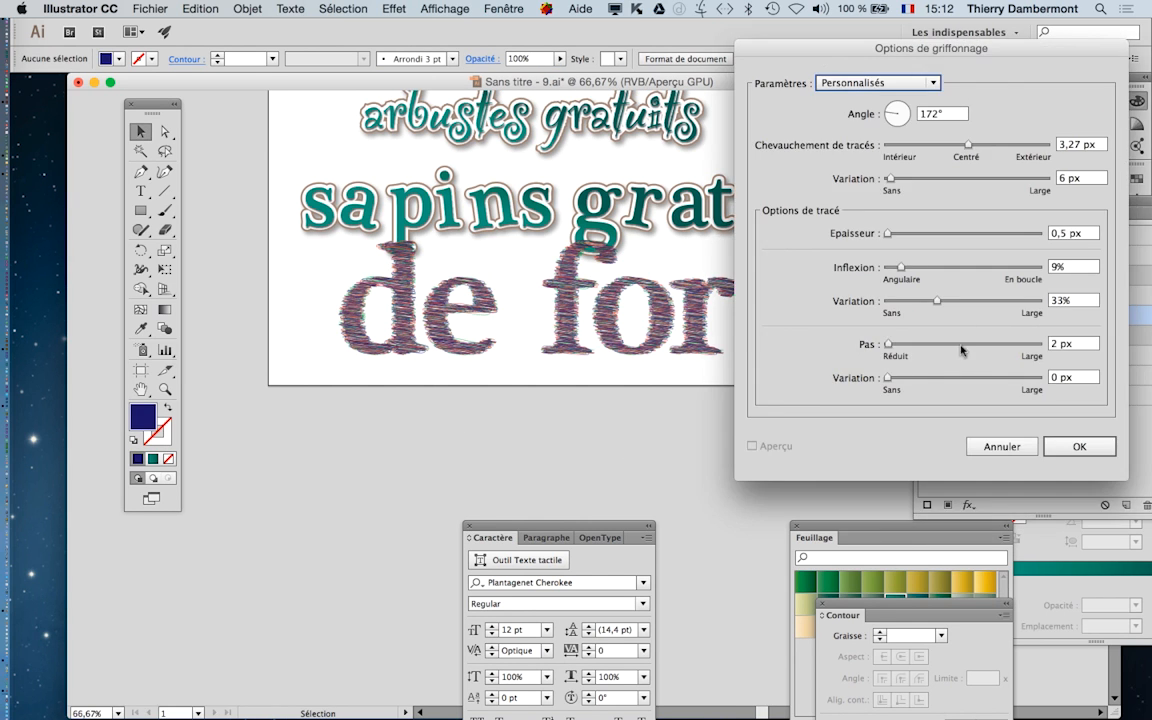
{"action": "left_click_drag", "start_coordinate": [762, 48], "coordinate": [858, 53]}
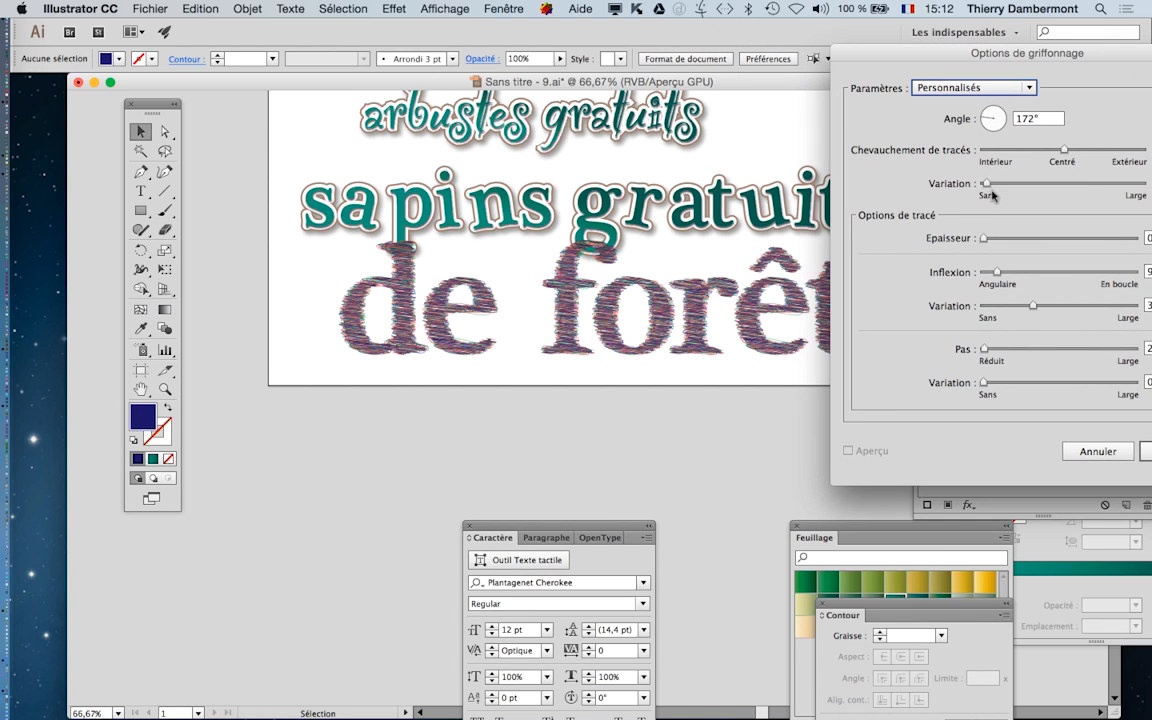
{"action": "left_click_drag", "start_coordinate": [985, 183], "coordinate": [1009, 184]}
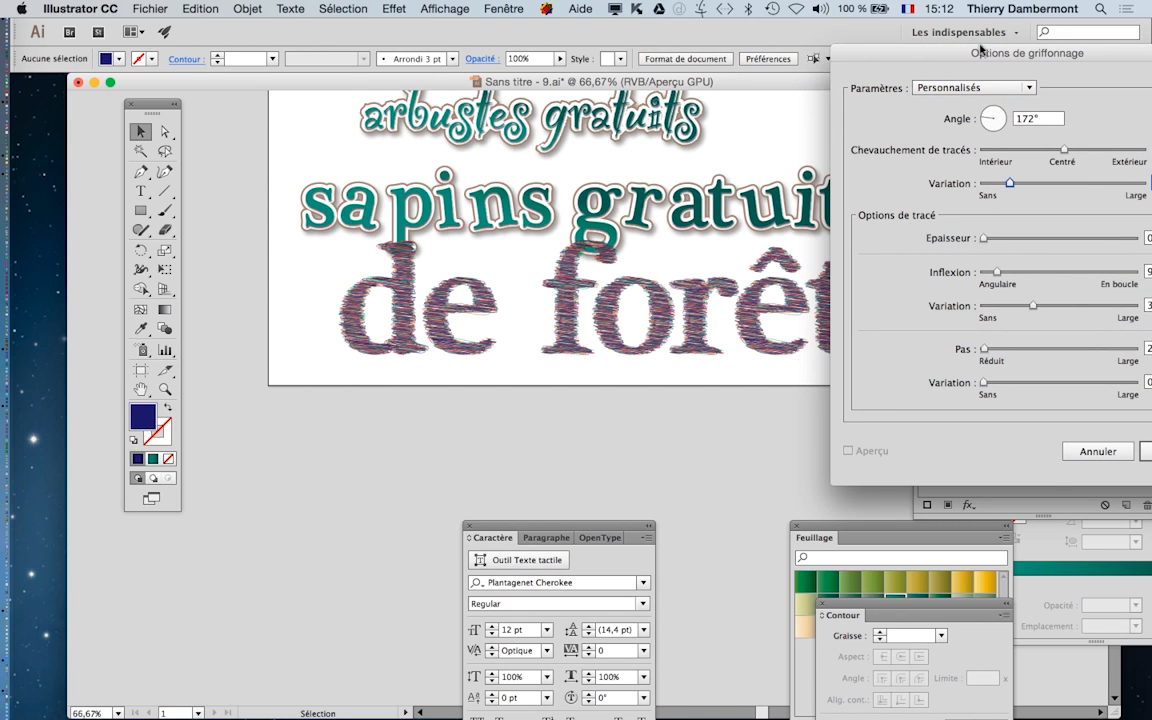
{"action": "key", "text": "Return"}
Select the "de forêt" text and expand the attributes of its red and green fills
{"action": "left_click", "coordinate": [694, 350]}
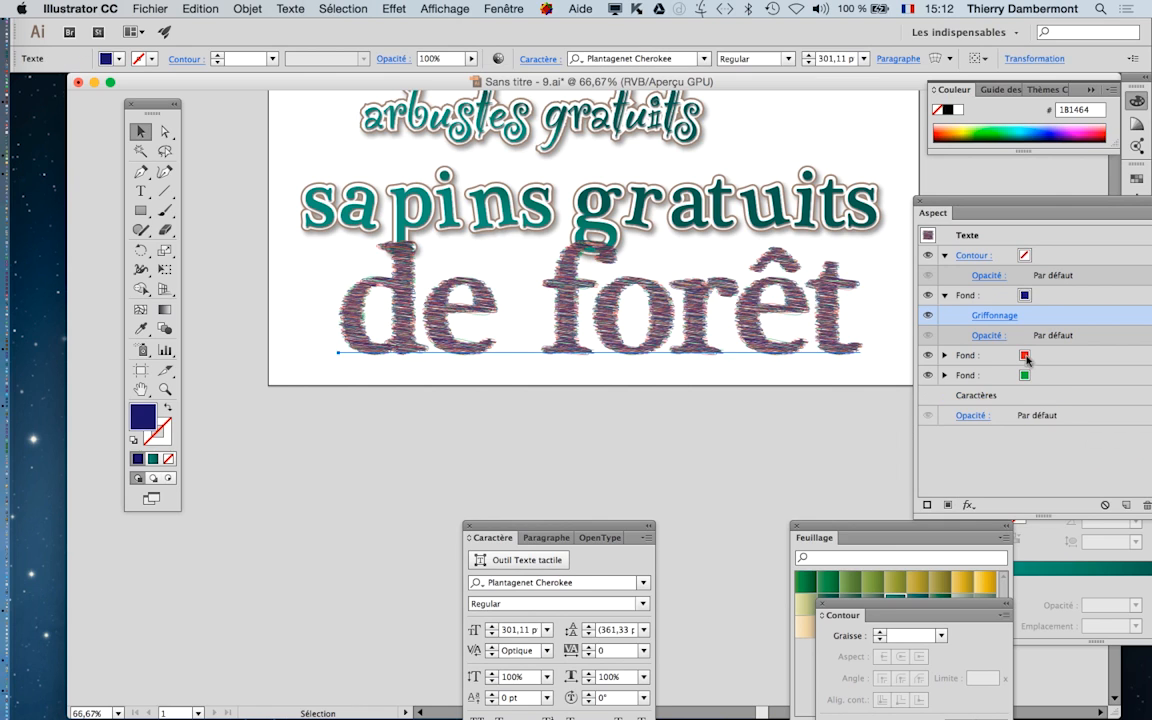
{"action": "left_click", "coordinate": [944, 355]}
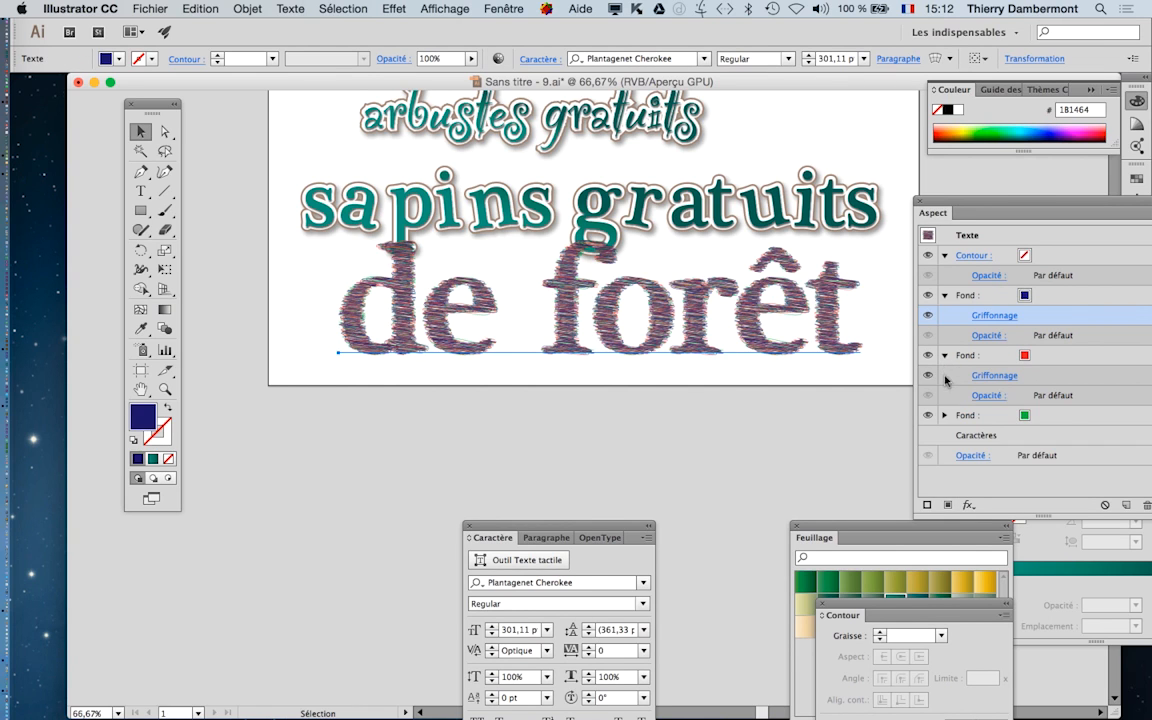
{"action": "left_click", "coordinate": [944, 415]}
Try a thicker stroke in the dark blue fill's Griffonnage options and discard the change
{"action": "left_click", "coordinate": [984, 317]}
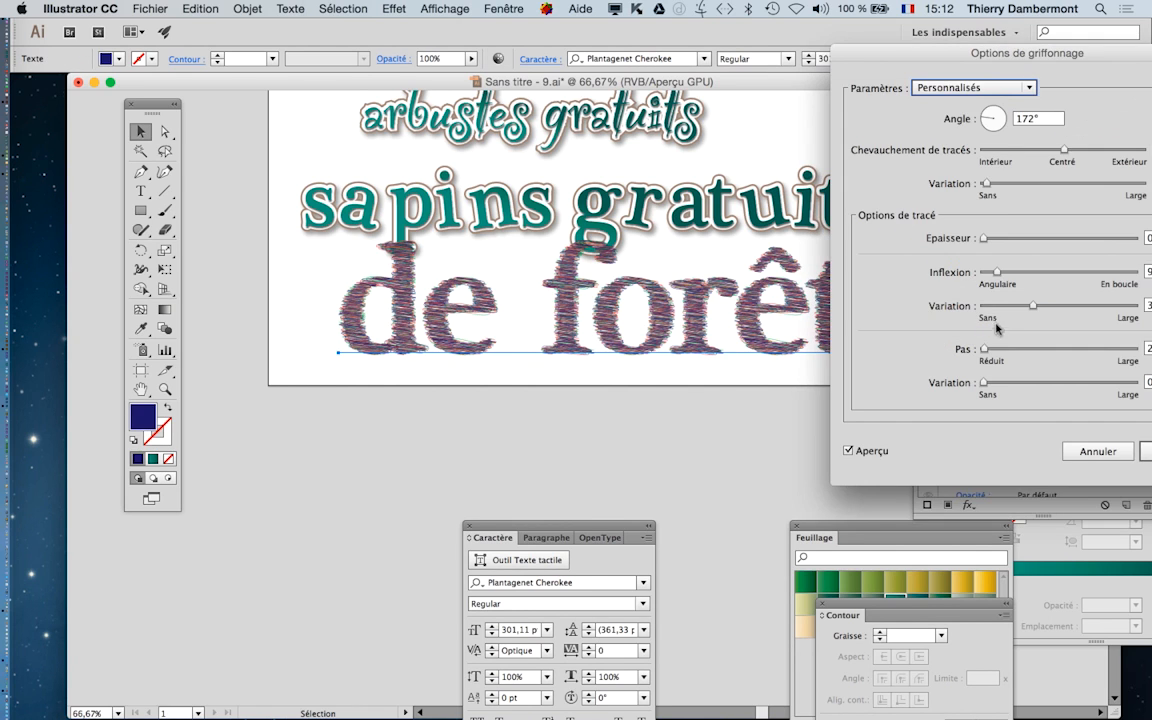
{"action": "left_click", "coordinate": [994, 239]}
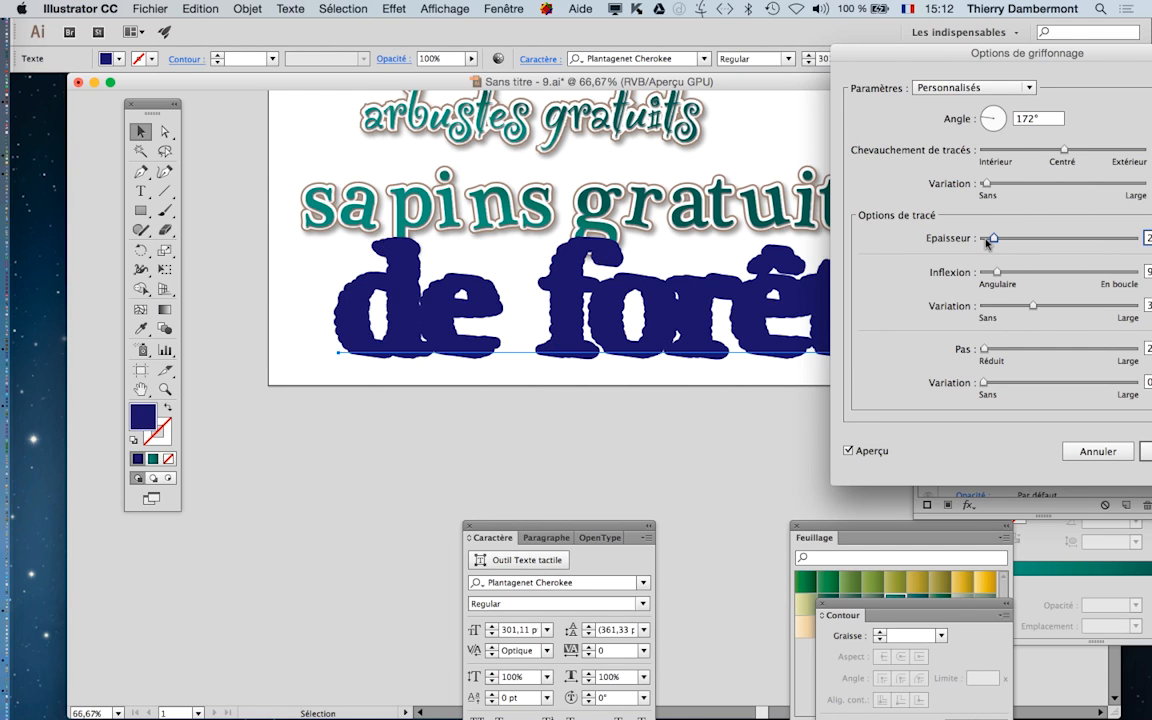
{"action": "left_click", "coordinate": [1094, 455]}
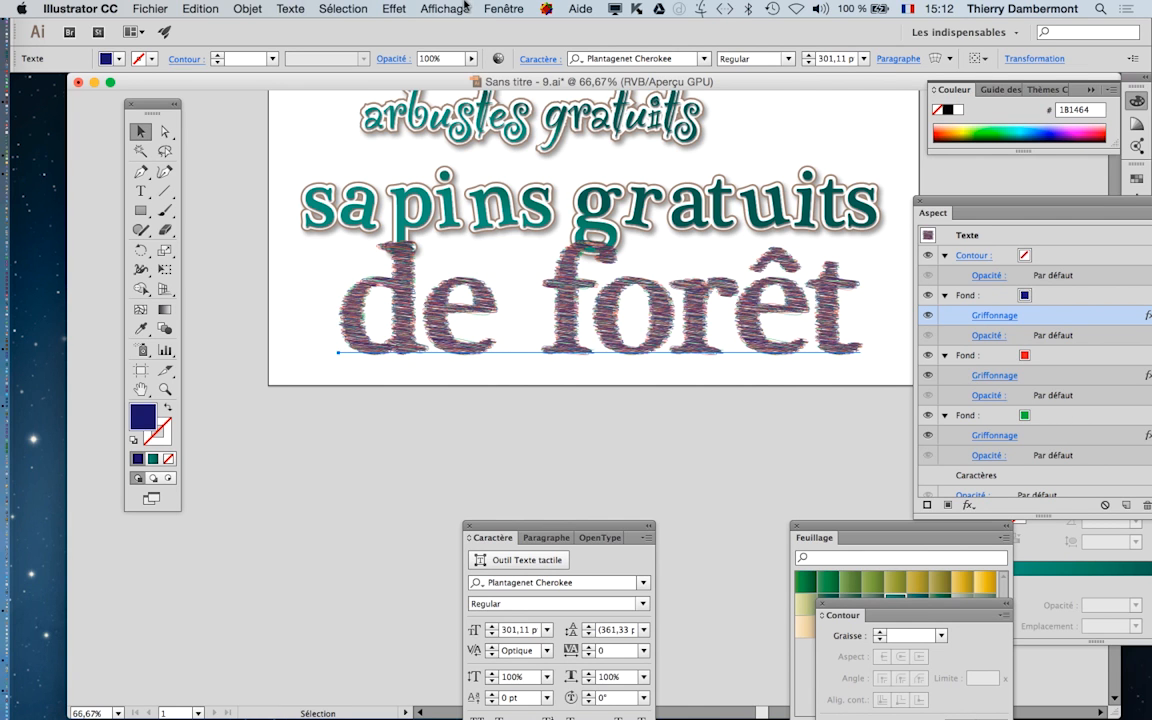
{"action": "left_click", "coordinate": [463, 5]}
{"action": "left_click", "coordinate": [888, 362]}
{"action": "left_click", "coordinate": [431, 5]}
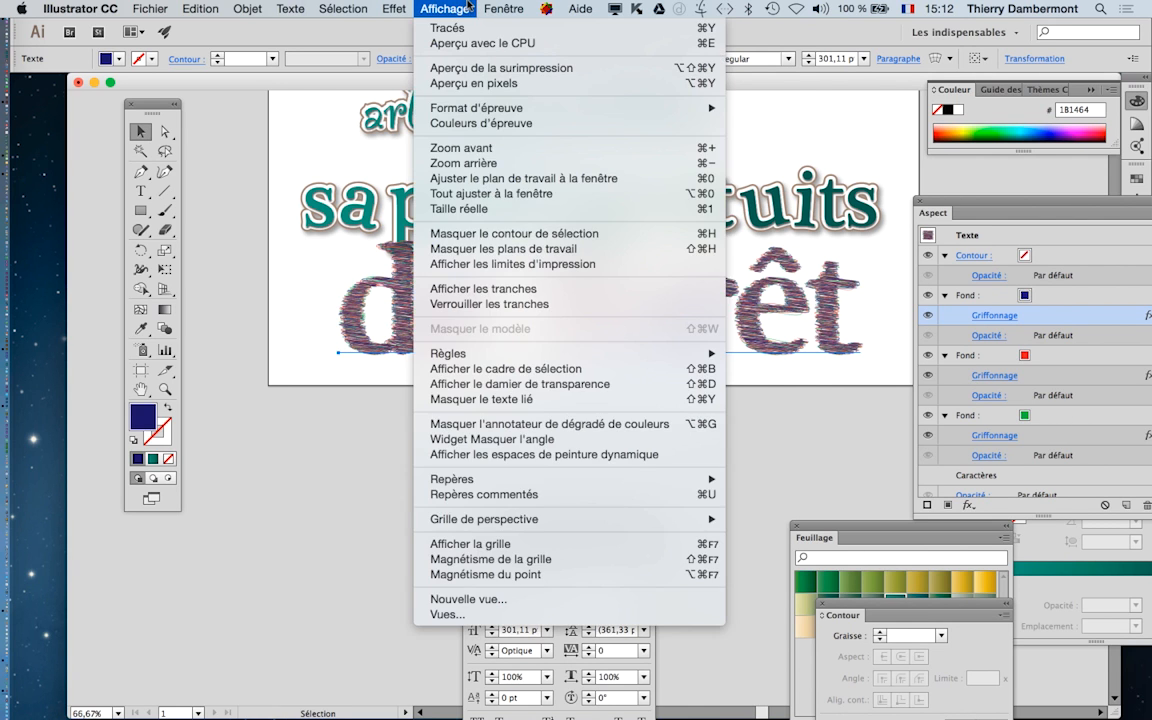
{"action": "left_click", "coordinate": [433, 6]}
In the red fill's Griffonnage options, set the inflection to 21% and the path overlap variation to 33 px
{"action": "left_click", "coordinate": [992, 376]}
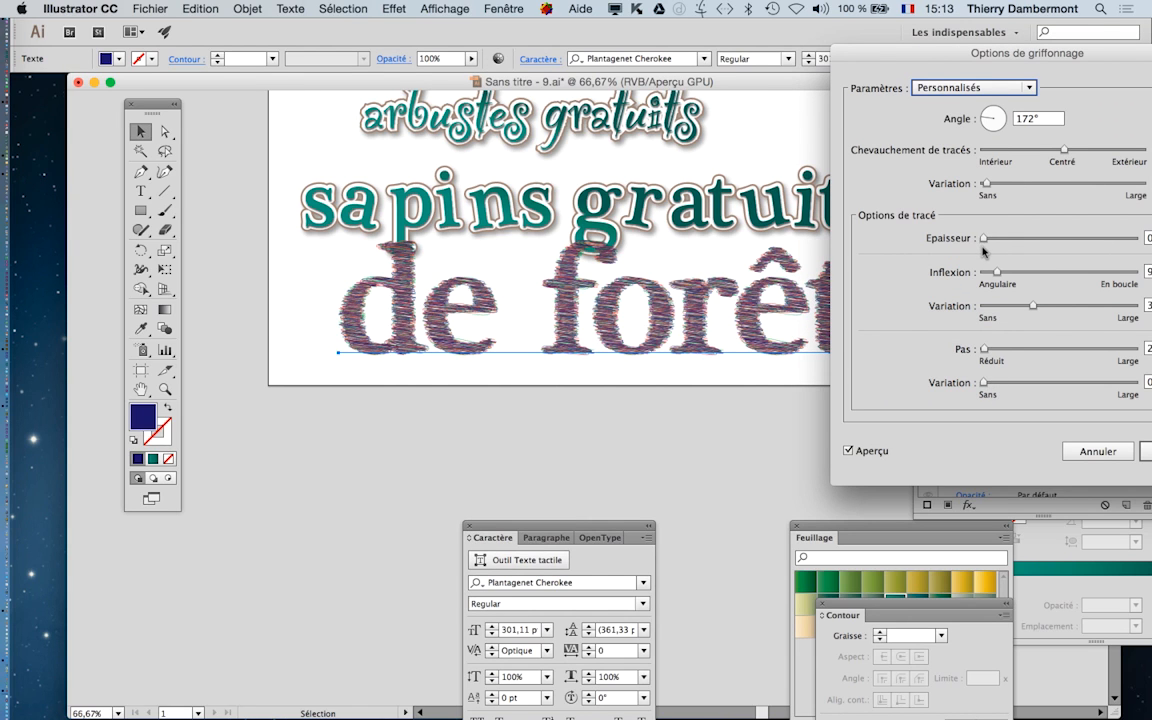
{"action": "left_click_drag", "start_coordinate": [998, 272], "coordinate": [1017, 282]}
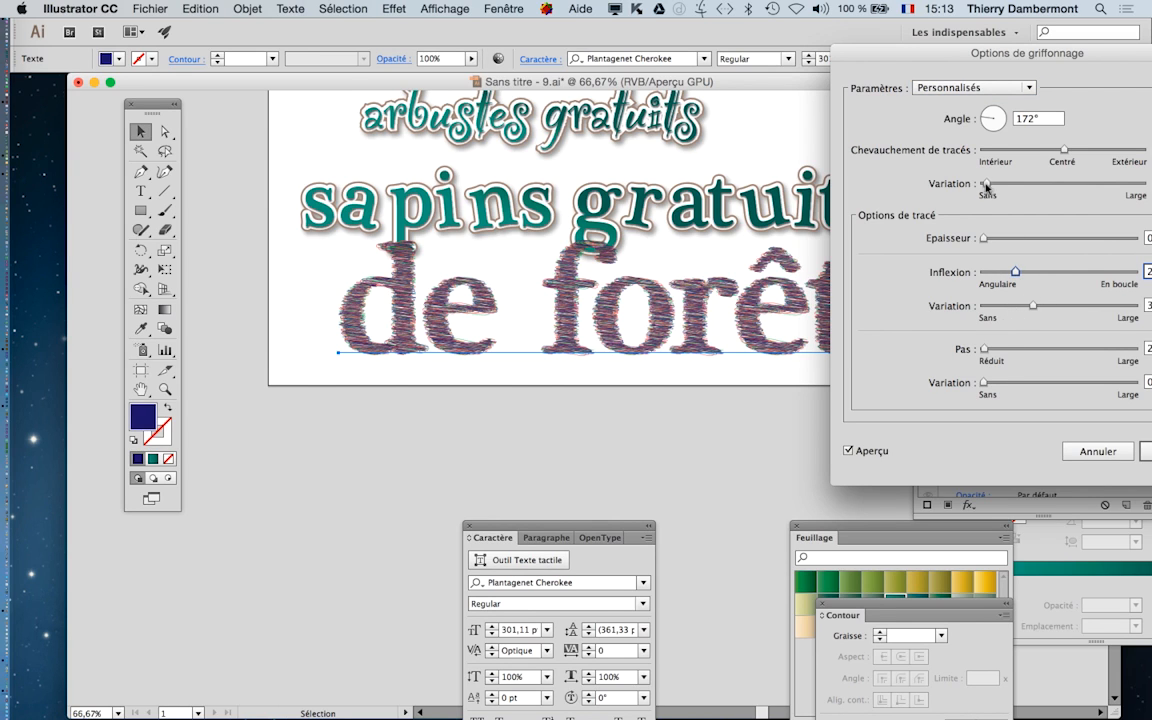
{"action": "left_click_drag", "start_coordinate": [995, 184], "coordinate": [1013, 202]}
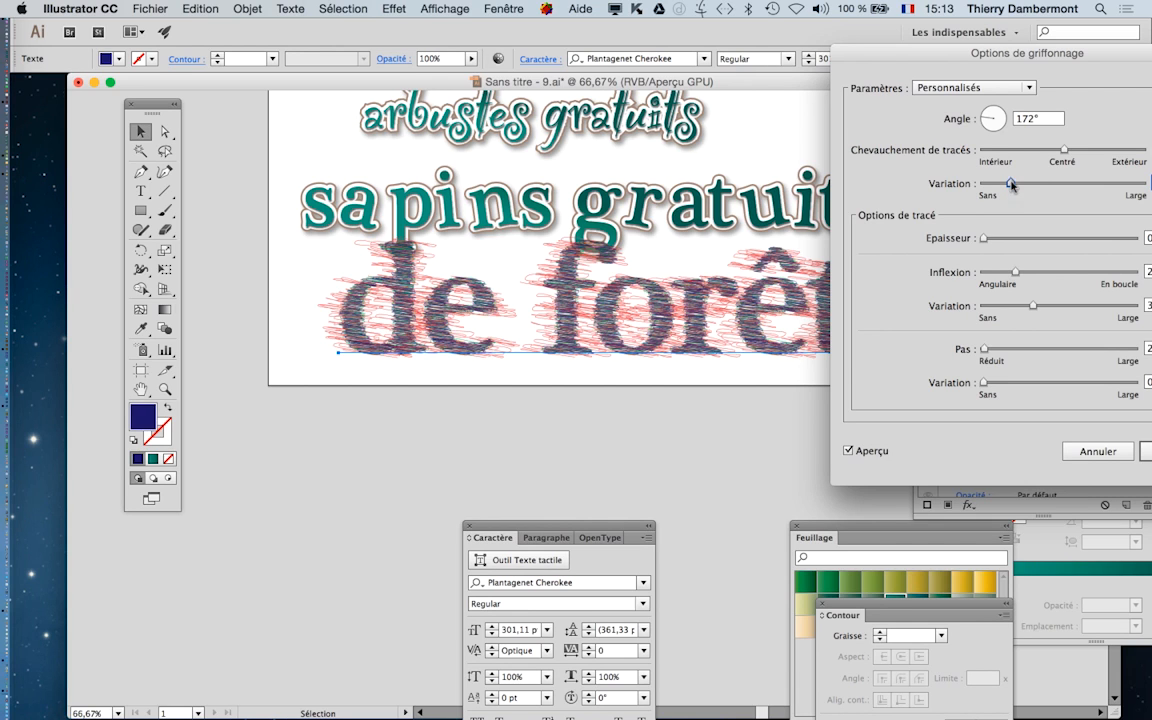
{"action": "left_click_drag", "start_coordinate": [1012, 184], "coordinate": [1008, 200]}
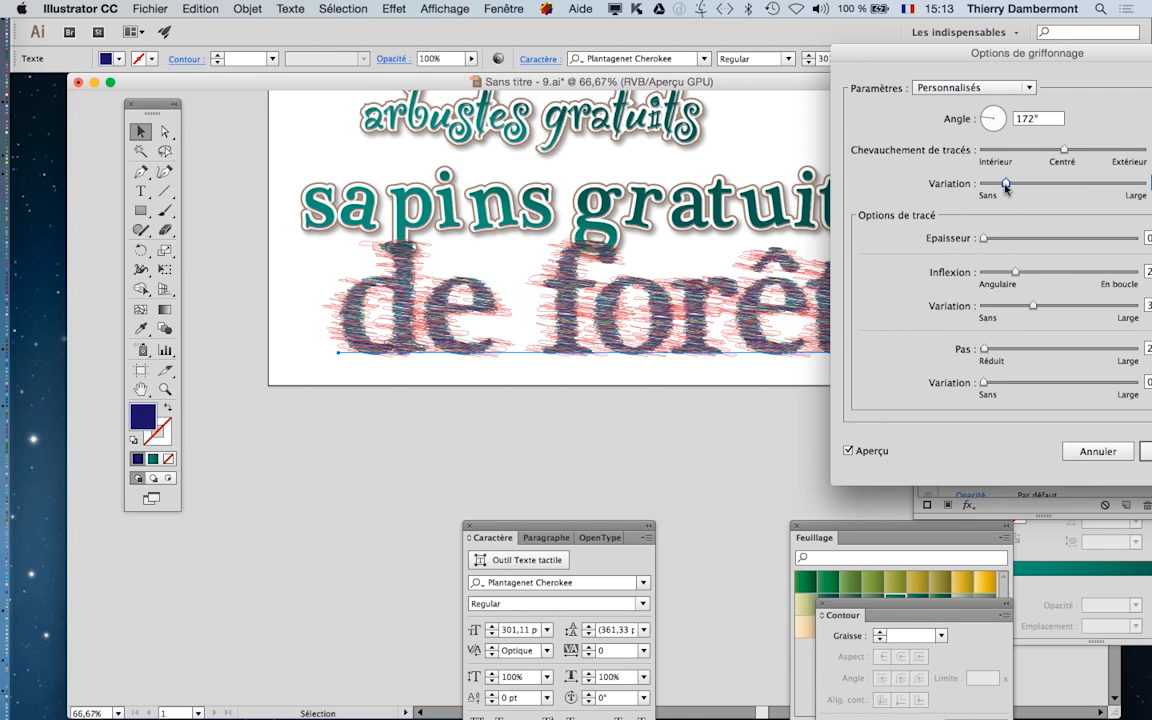
{"action": "left_click_drag", "start_coordinate": [1004, 185], "coordinate": [1001, 187]}
{"action": "left_click_drag", "start_coordinate": [885, 55], "coordinate": [718, 55]}
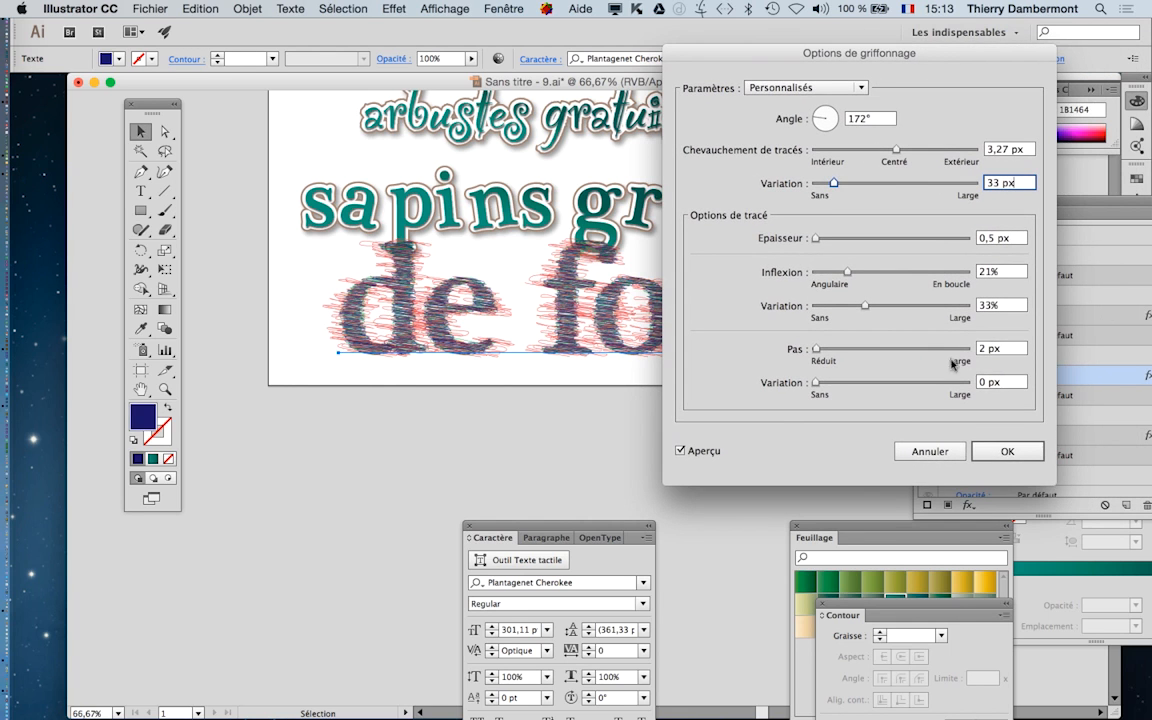
{"action": "left_click", "coordinate": [1012, 451]}
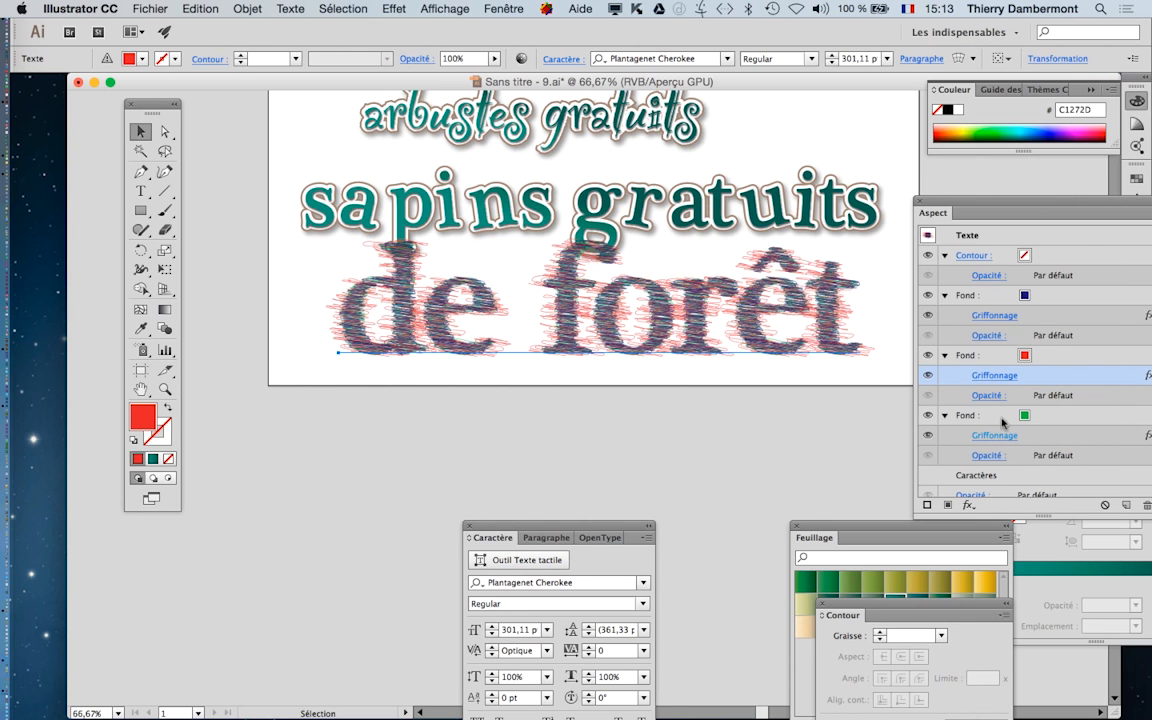
Increase the path overlap variation in the green fill's Griffonnage options
{"action": "left_click", "coordinate": [996, 436]}
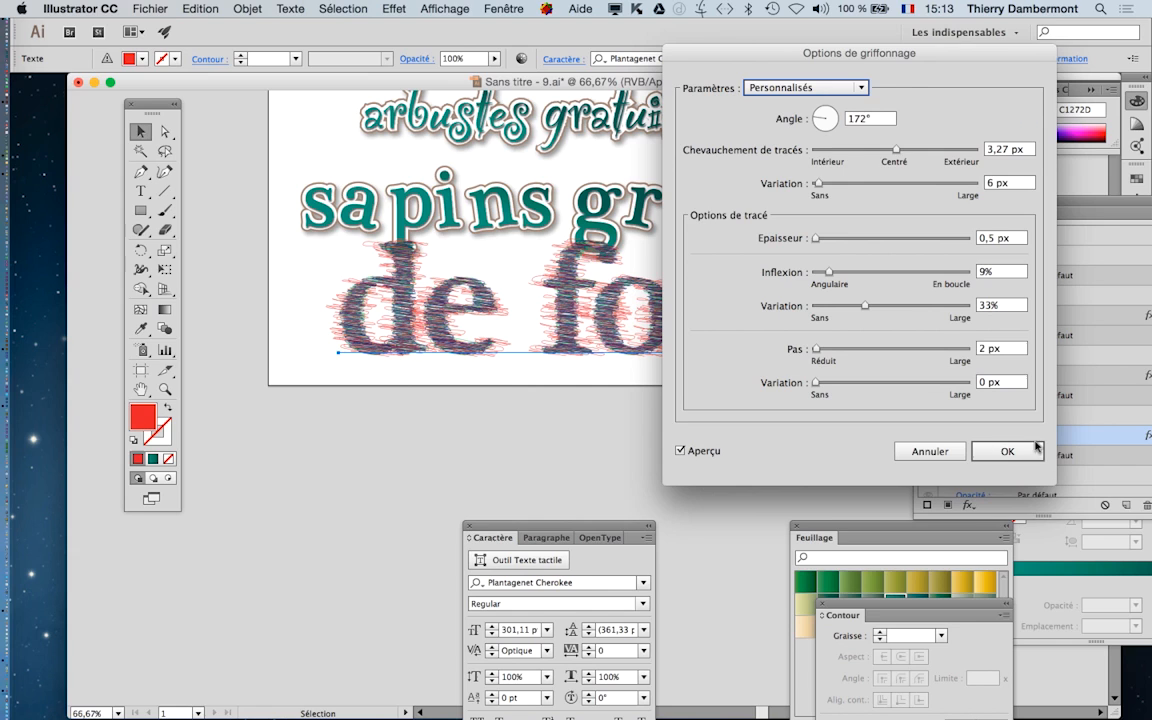
{"action": "left_click", "coordinate": [836, 184]}
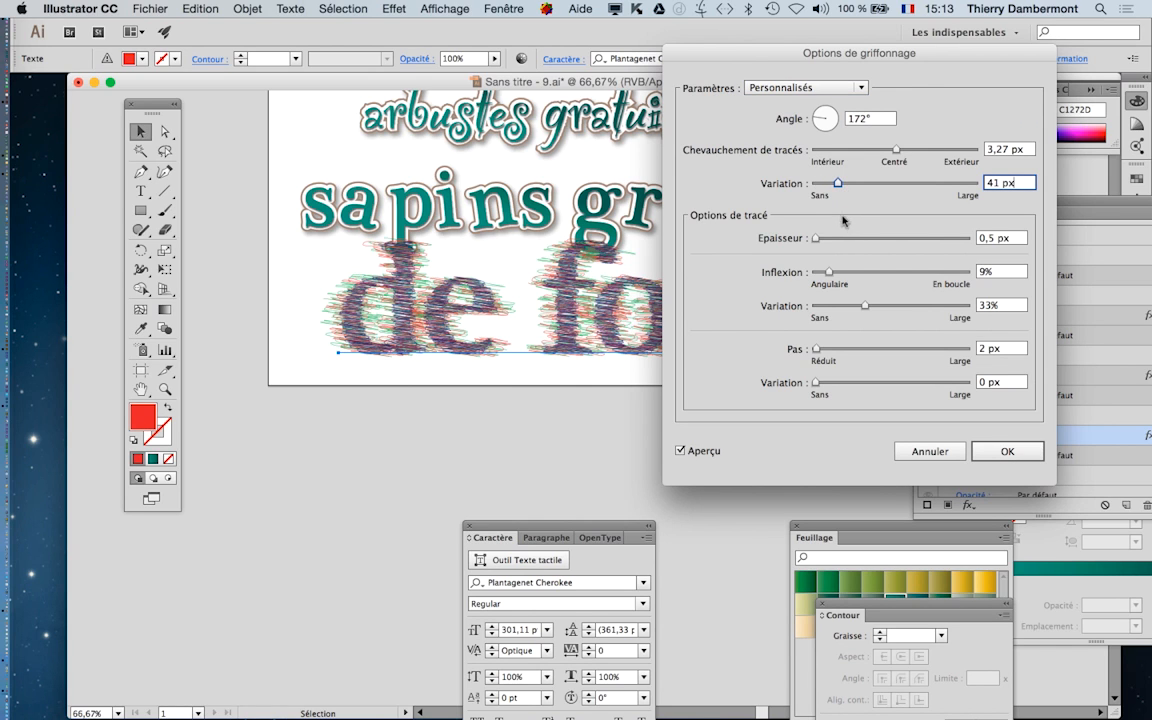
{"action": "left_click_drag", "start_coordinate": [838, 184], "coordinate": [835, 185]}
{"action": "left_click", "coordinate": [995, 451]}
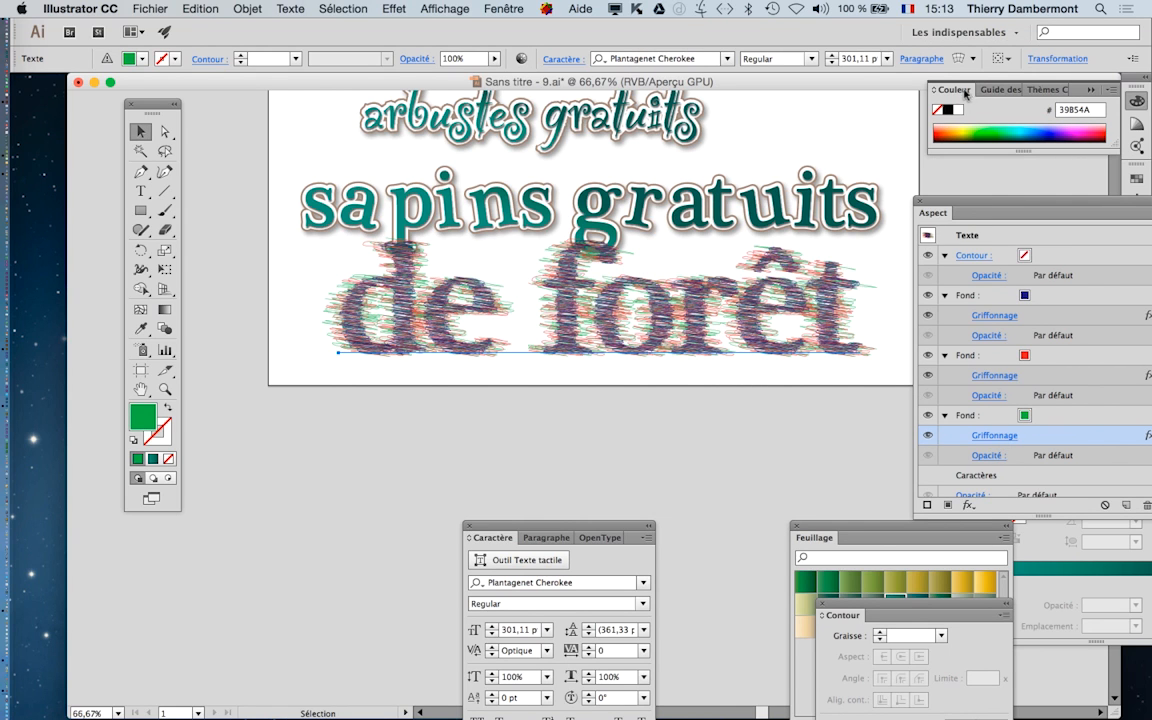
Move the Aspect panel clear of the artwork and inspect the scribbled "de forêt" lettering up close
{"action": "left_click_drag", "start_coordinate": [958, 200], "coordinate": [1019, 200]}
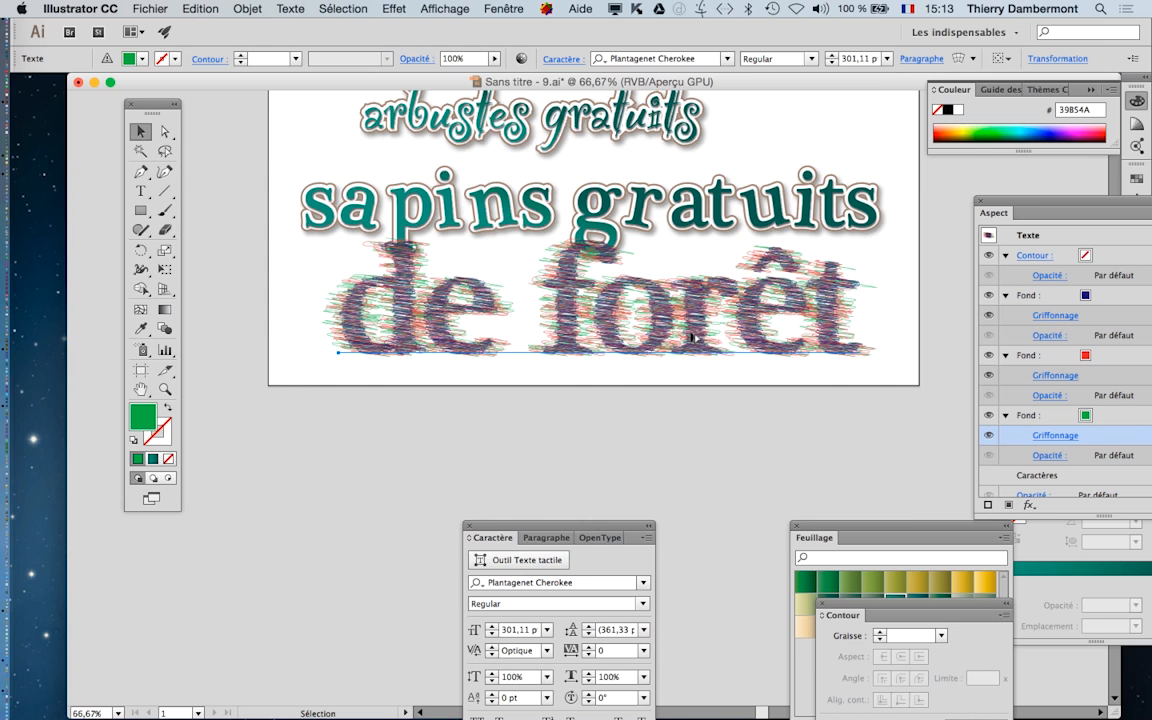
{"action": "scroll", "coordinate": [691, 337], "scroll_direction": "up", "scroll_amount": 2}
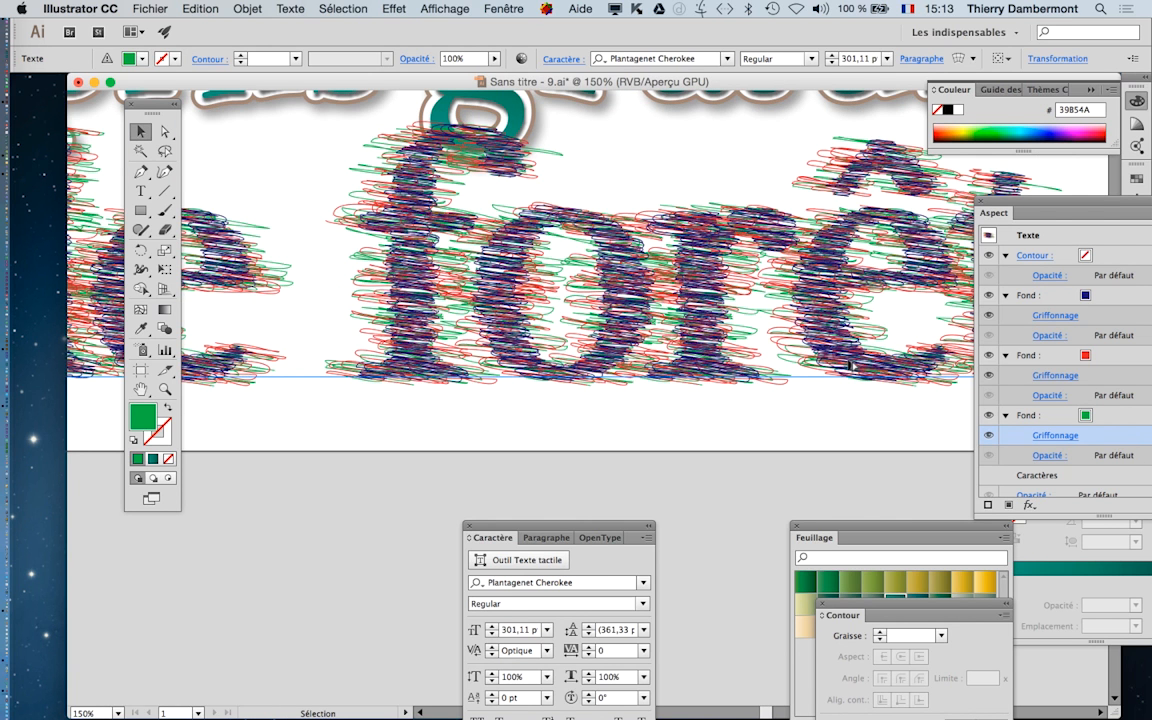
{"action": "scroll", "coordinate": [848, 365], "scroll_direction": "down", "scroll_amount": 1}
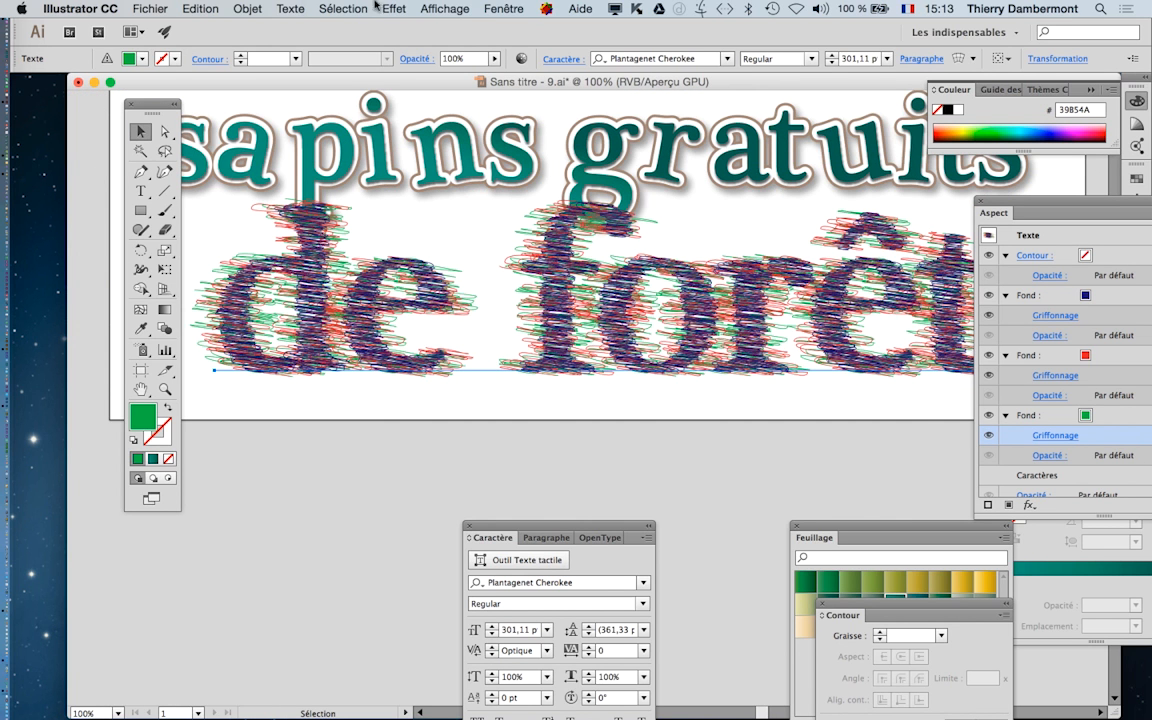
Save the document as a new file named "Sans titre - 10.ai" with the Illustrator CC version options
{"action": "left_click", "coordinate": [148, 8]}
{"action": "left_click", "coordinate": [200, 143]}
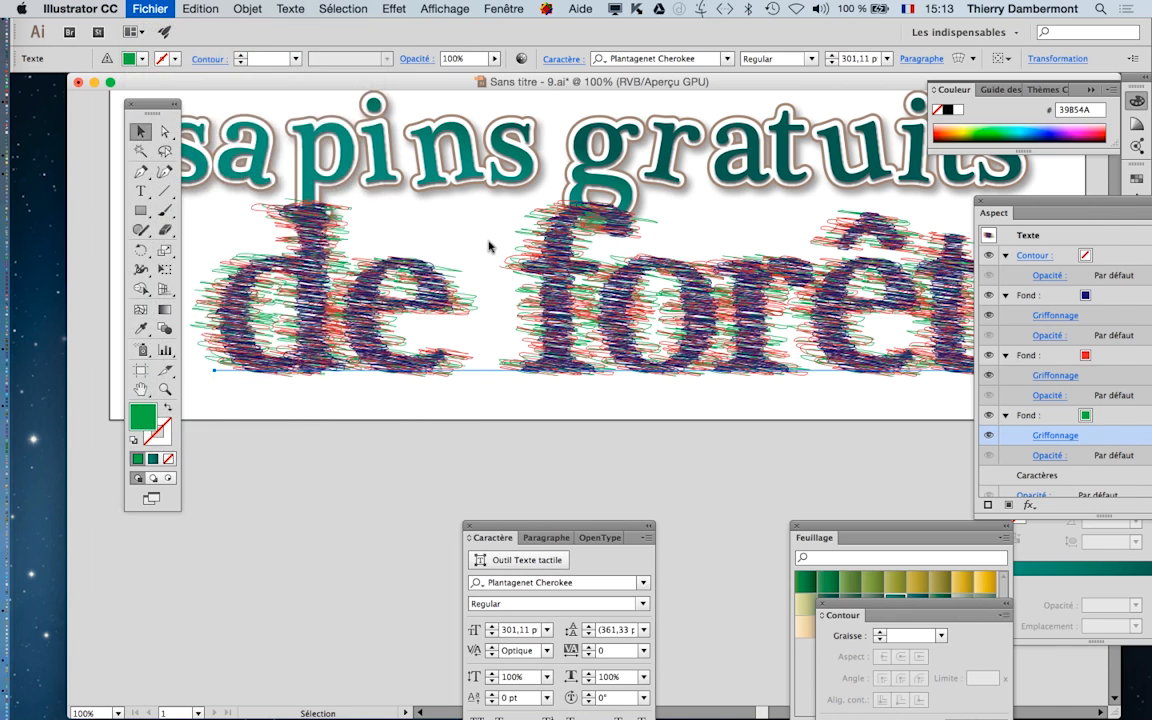
{"action": "left_click", "coordinate": [580, 66]}
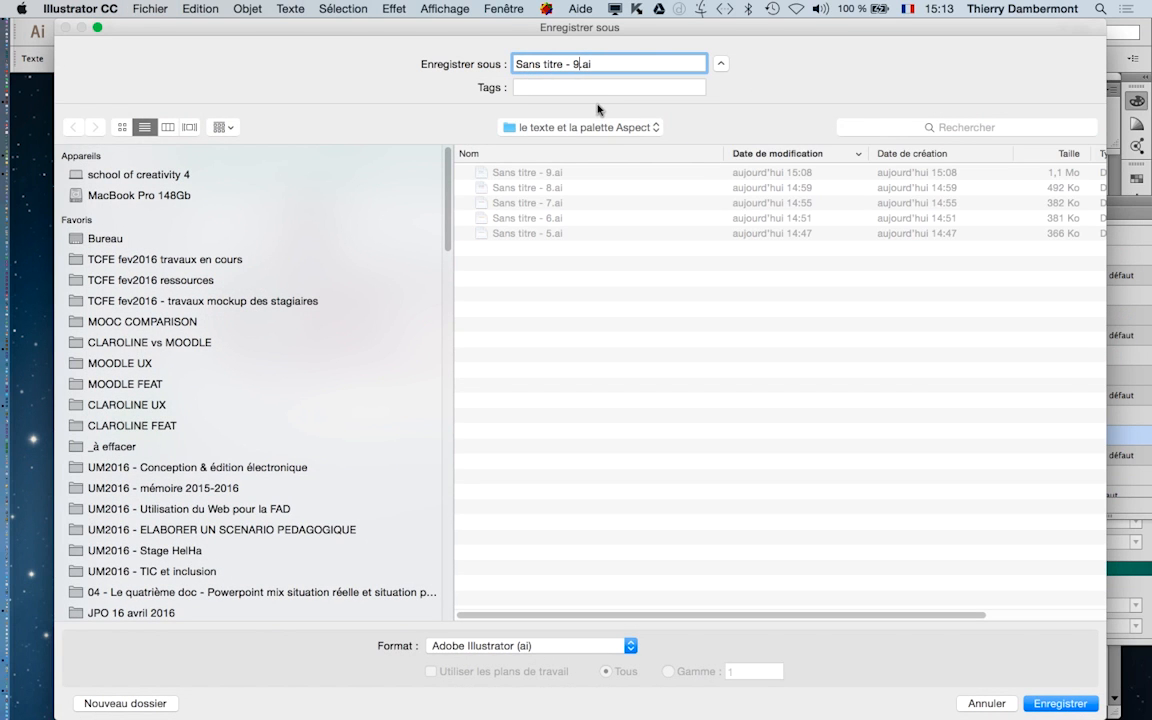
{"action": "key", "text": "BackSpace"}
{"action": "type", "text": "10"}
{"action": "key", "text": "Return"}
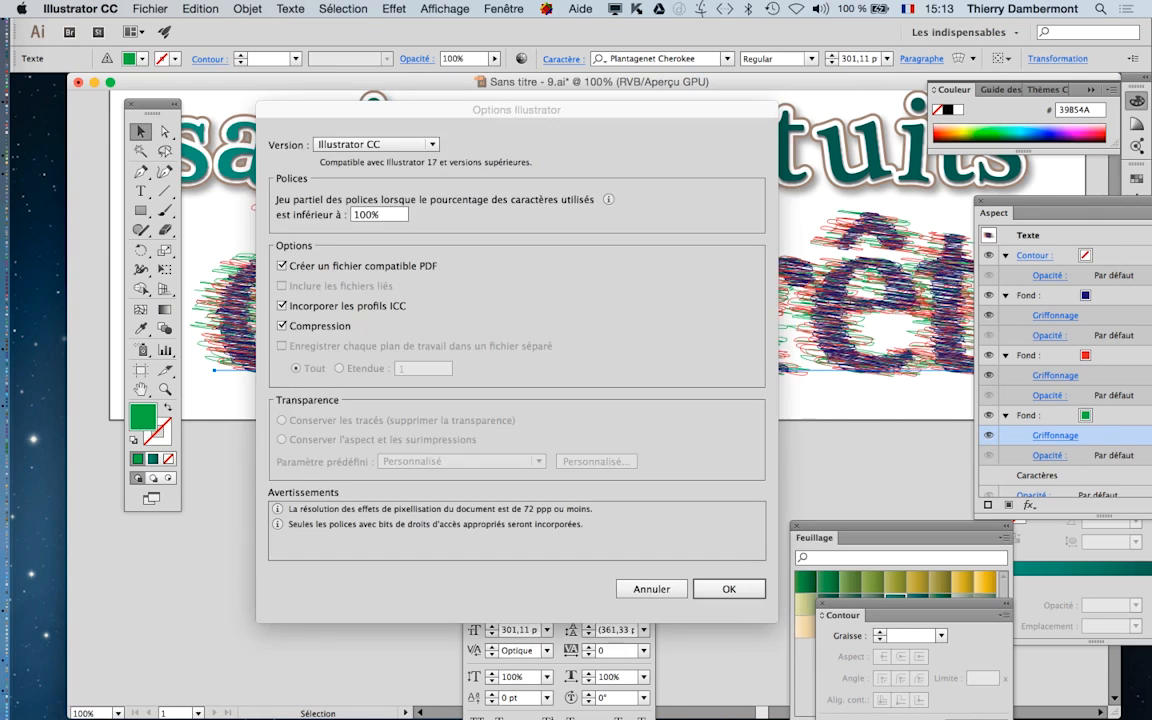
{"action": "left_click", "coordinate": [729, 588]}
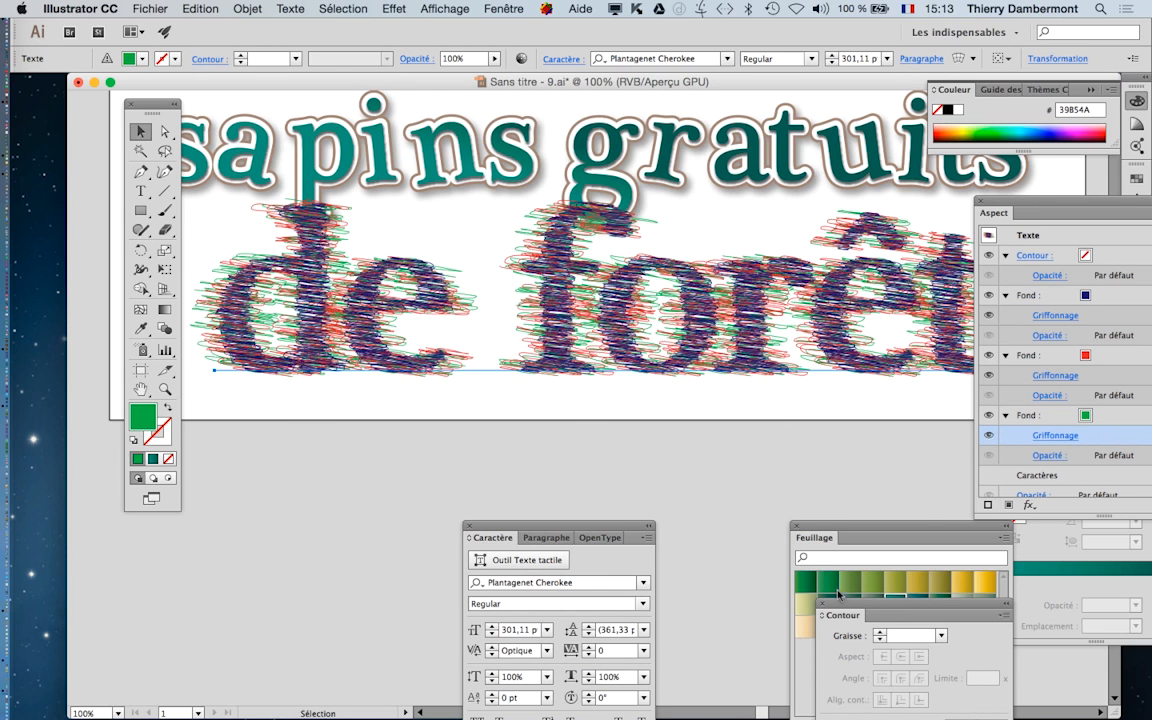
Move the Feuillage swatches and Caractère panels farther below the artboard to free up the workspace
{"action": "left_click_drag", "start_coordinate": [826, 541], "coordinate": [215, 571]}
{"action": "left_click_drag", "start_coordinate": [628, 523], "coordinate": [572, 593]}
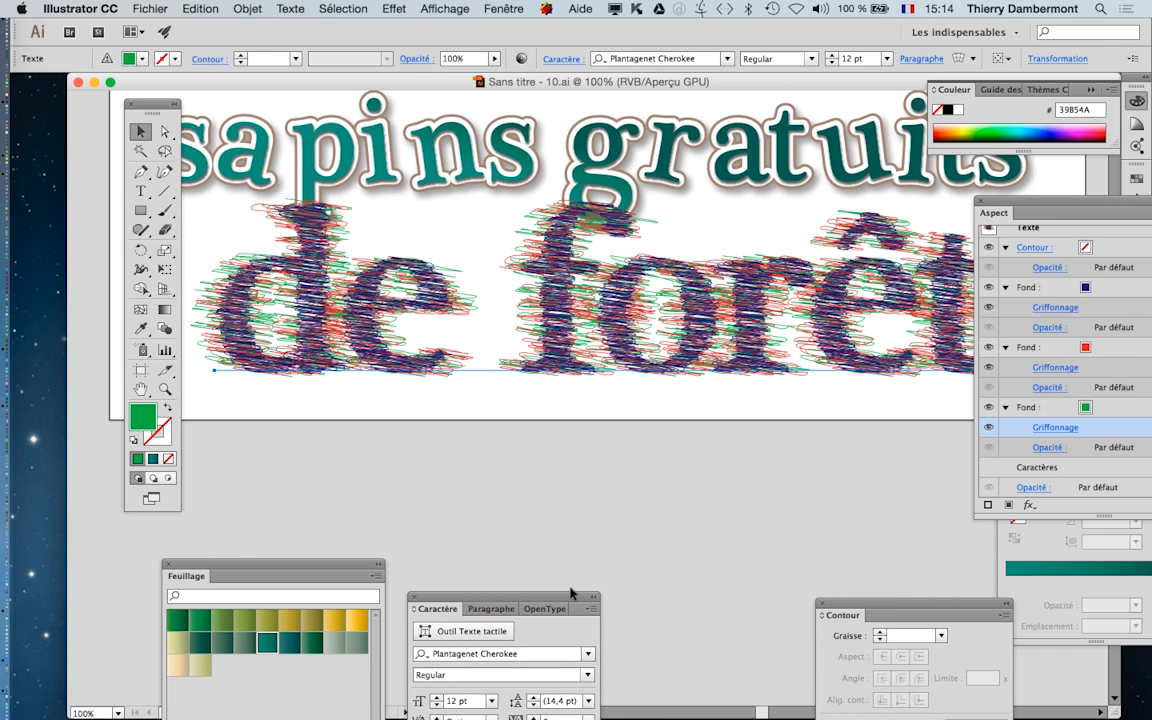